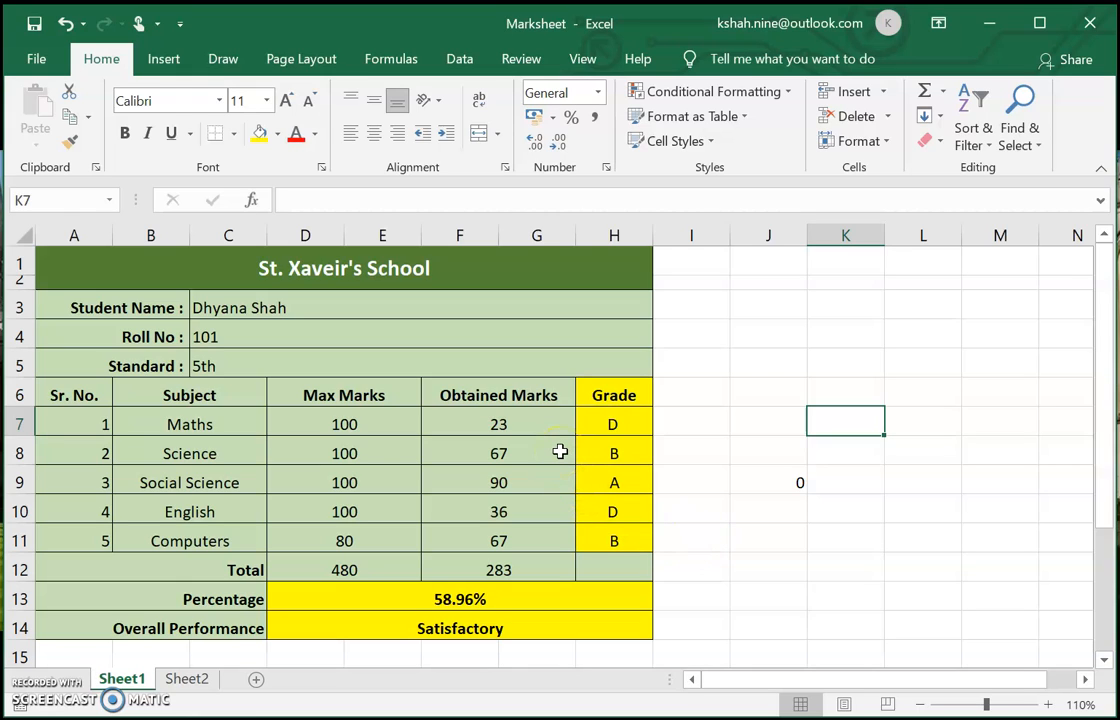
# Examine the school title and the student name, roll number and standard rows of the marksheet
pyautogui.click(292, 276)
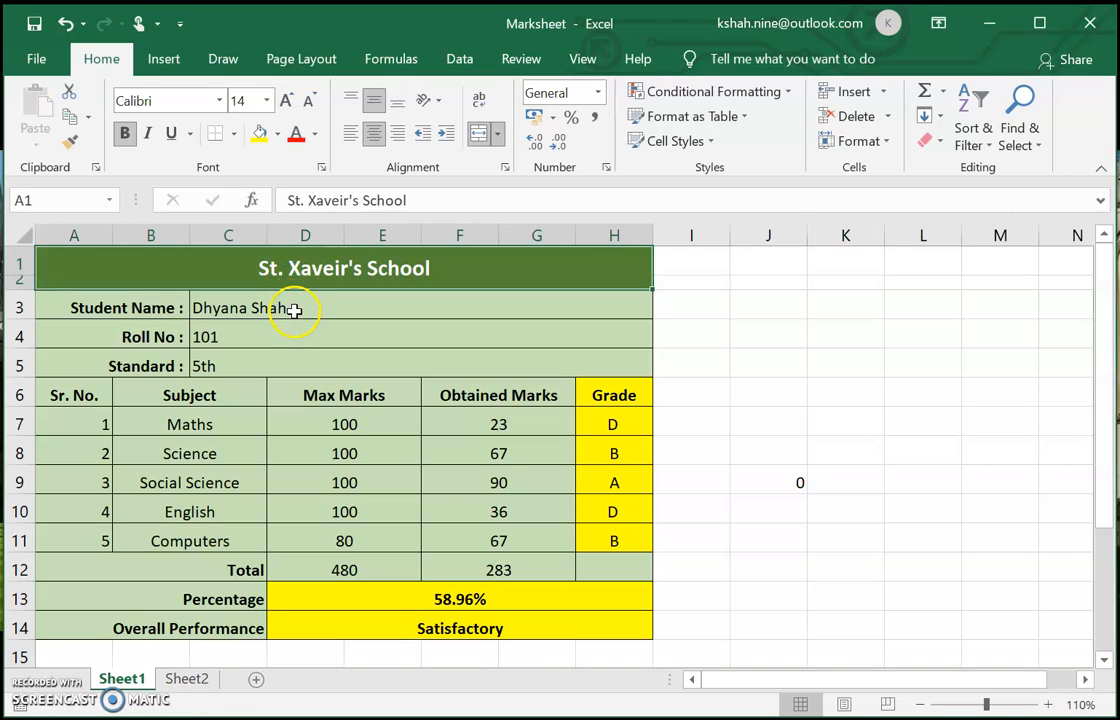
pyautogui.click(293, 310)
pyautogui.press('Down')
pyautogui.press('Down')
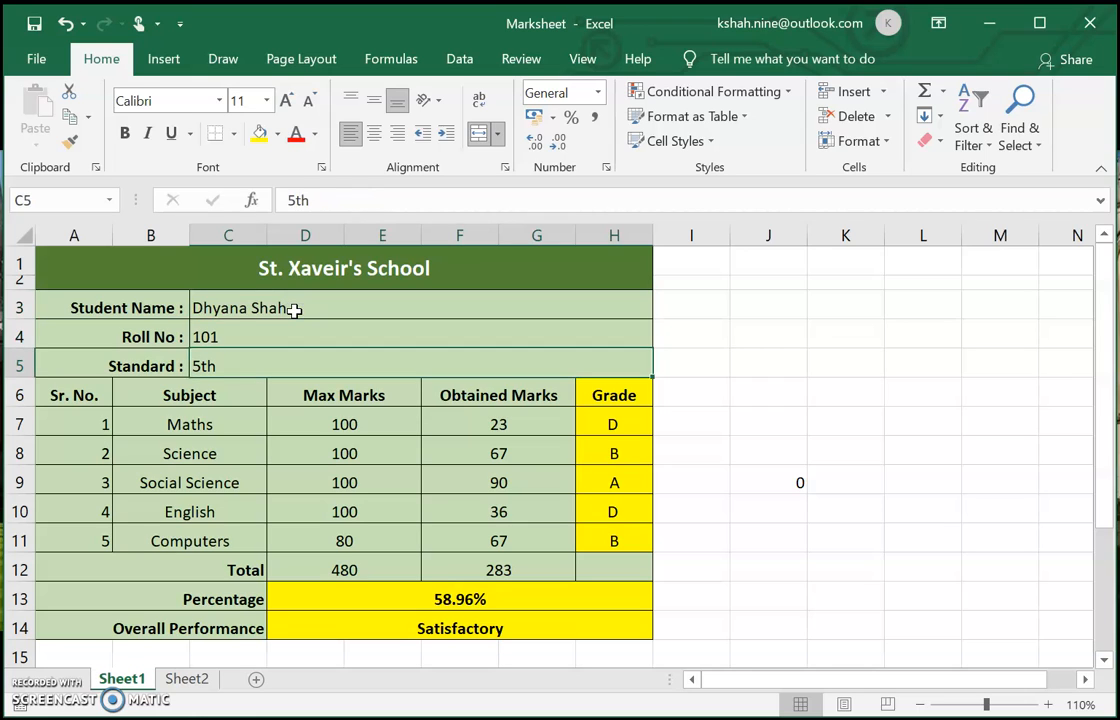
pyautogui.moveTo(186, 303); pyautogui.dragTo(244, 365)
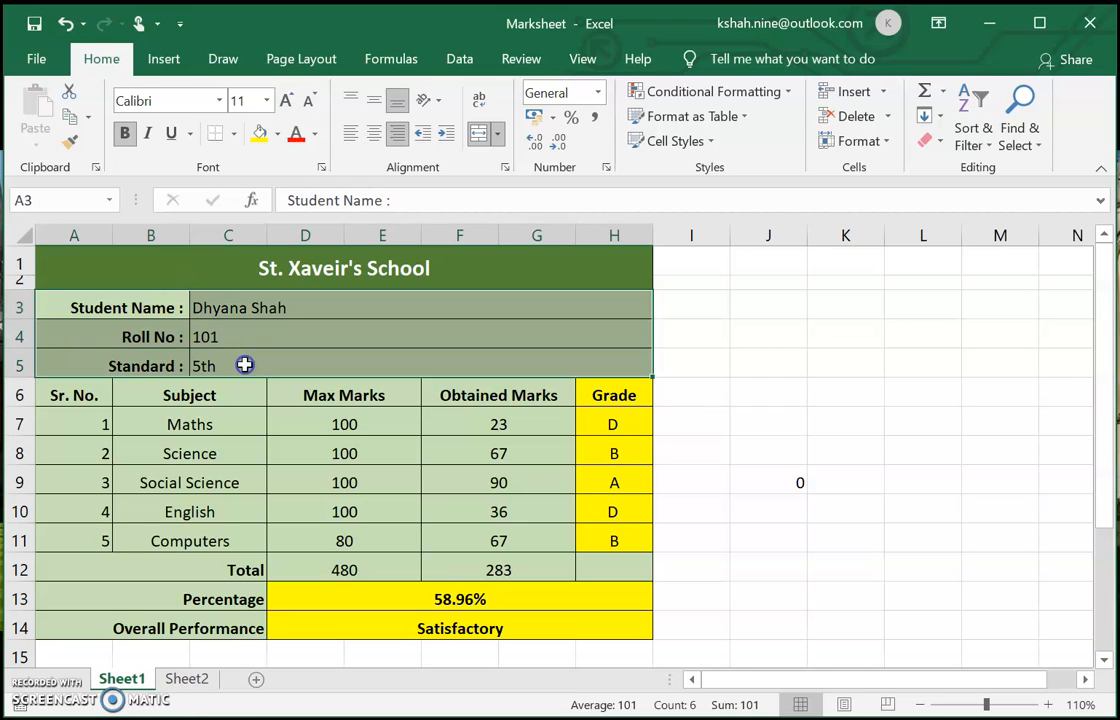
pyautogui.click(93, 305)
pyautogui.moveTo(93, 305); pyautogui.dragTo(93, 365)
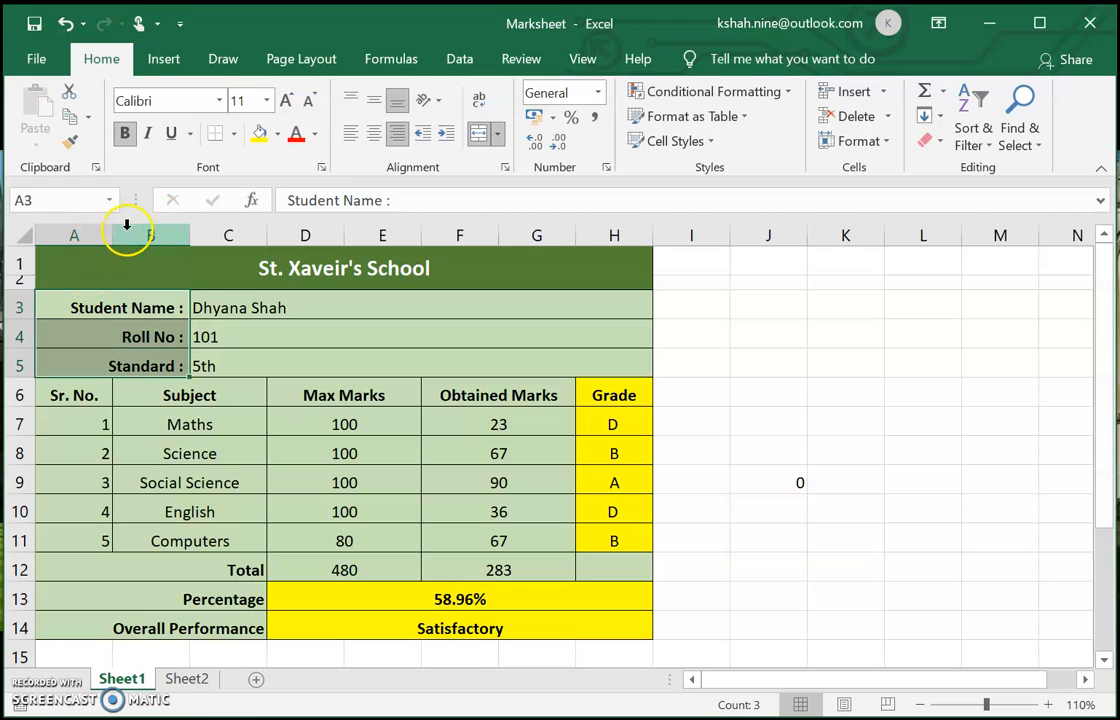
pyautogui.click(250, 312)
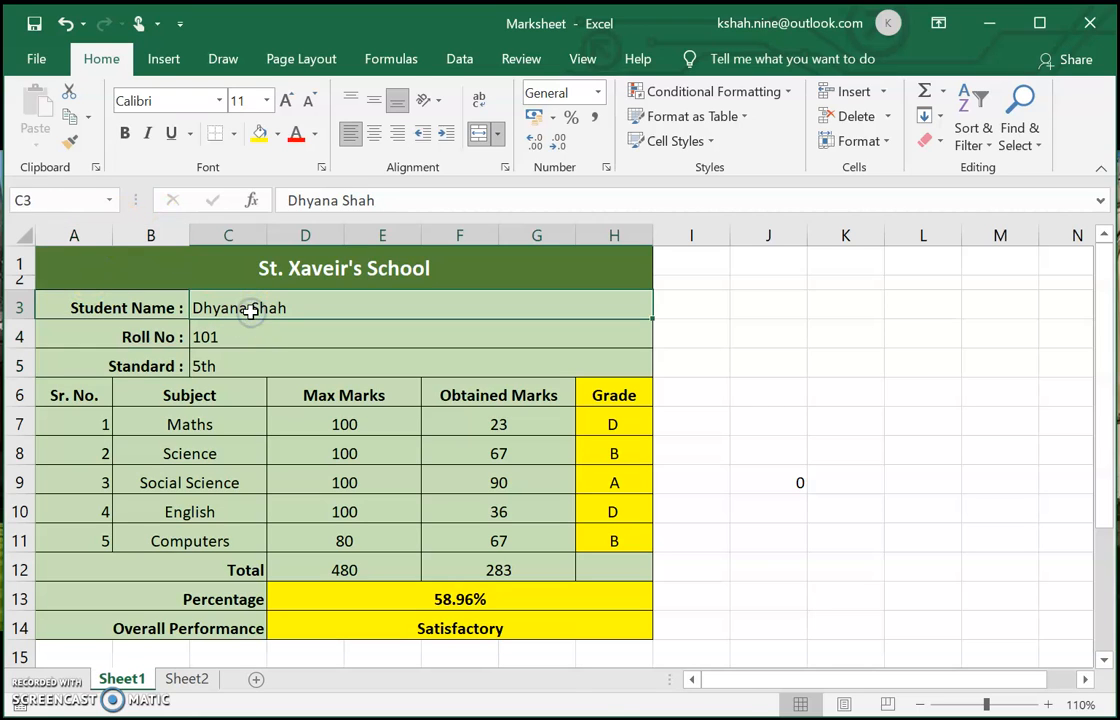
pyautogui.hotkey('shift', 'Down')
pyautogui.hotkey('shift', 'Down')
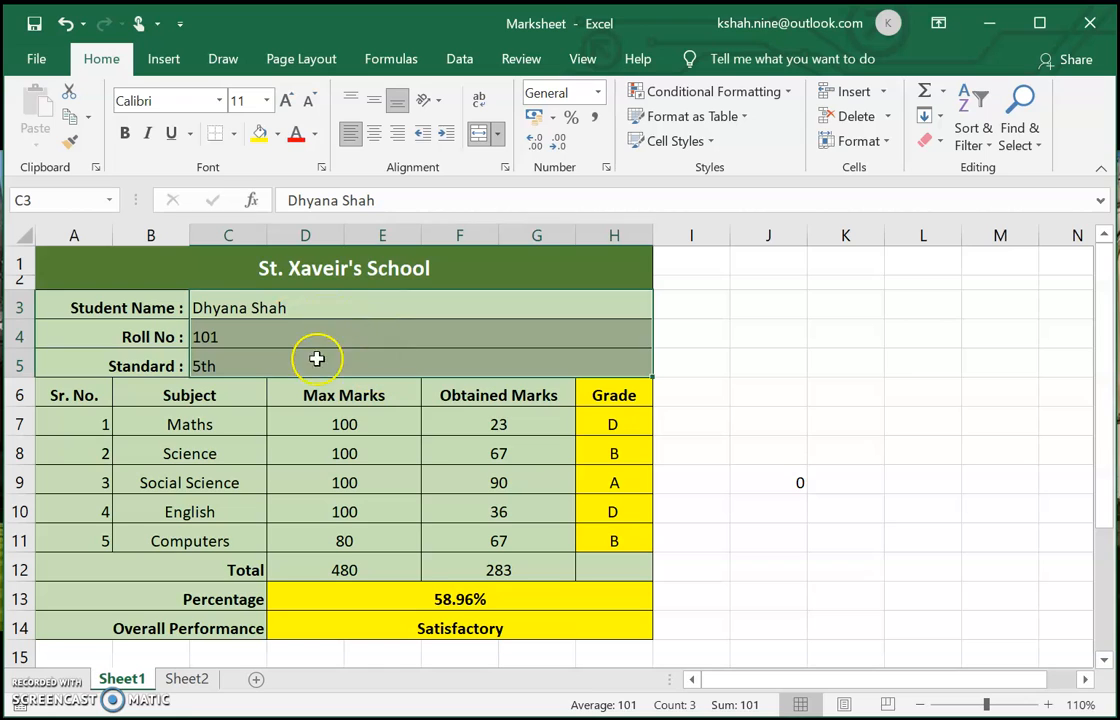
# Review the subject table from Sr. No. through Obtained Marks, covering the header and all five subjects
pyautogui.click(75, 393)
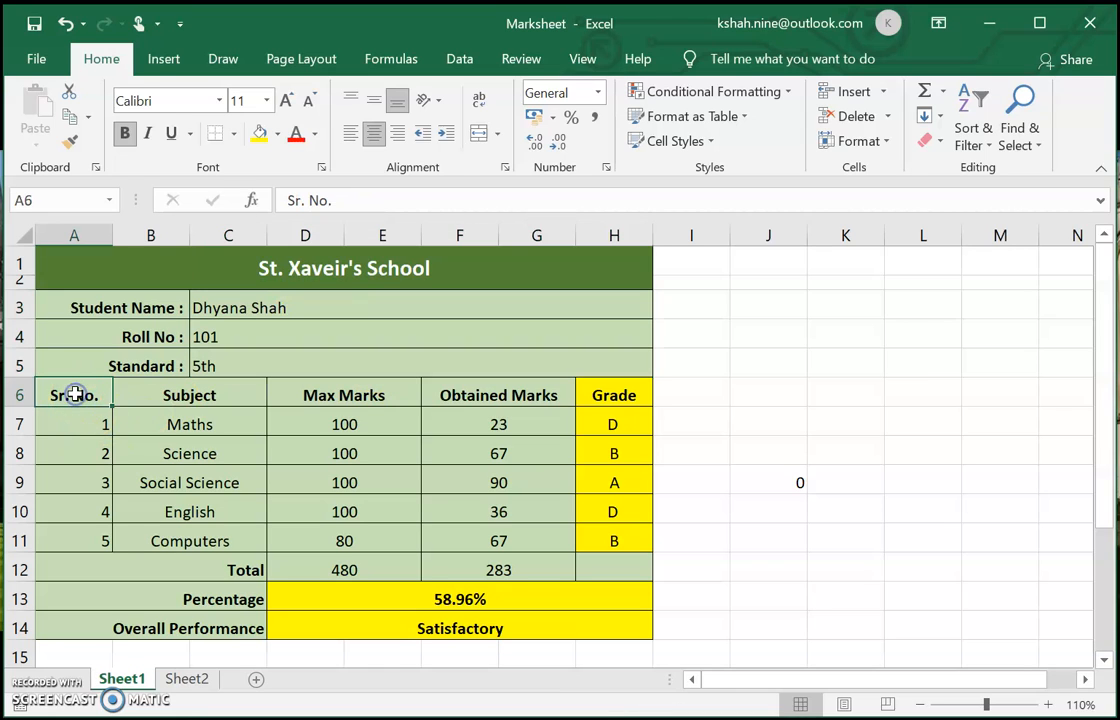
pyautogui.hotkey('shift', 'Right')
pyautogui.hotkey('shift', 'Right')
pyautogui.hotkey('shift', 'Right')
pyautogui.hotkey('shift', 'Right')
pyautogui.hotkey('shift', 'Left')
pyautogui.hotkey('shift', 'Down')
pyautogui.hotkey('shift', 'Down')
pyautogui.hotkey('shift', 'Down')
pyautogui.hotkey('shift', 'Down')
pyautogui.hotkey('shift', 'Down')
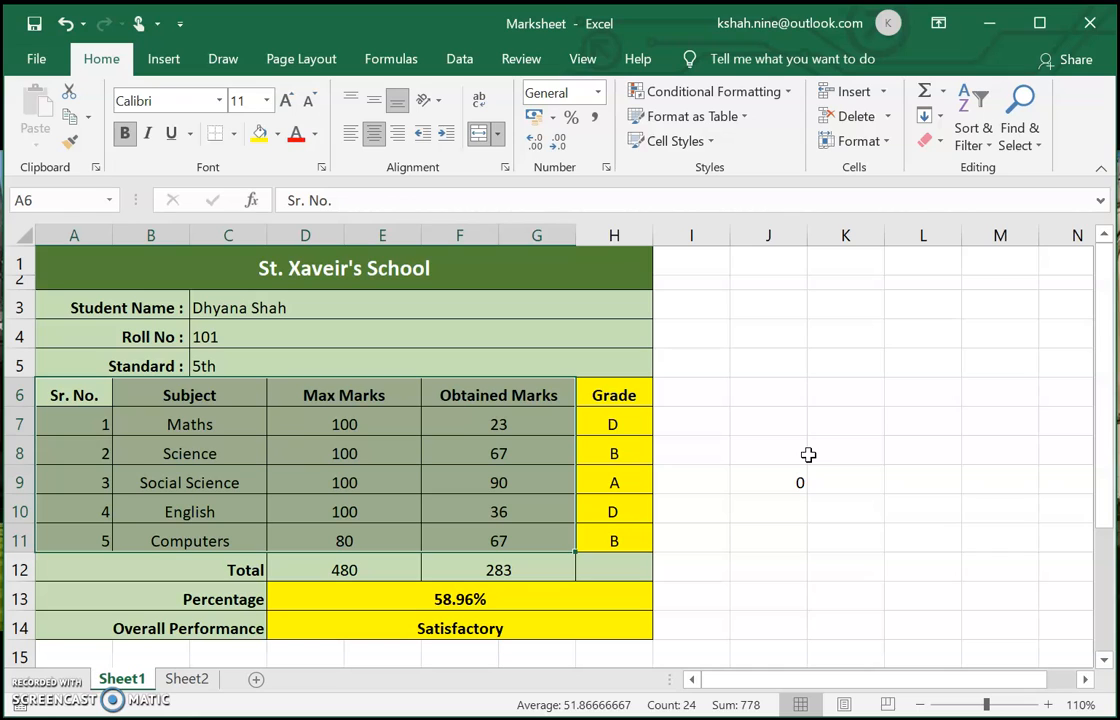
# Inspect the Grade column's formulas for the five subjects in H7 to H11
pyautogui.click(626, 396)
pyautogui.click(625, 425)
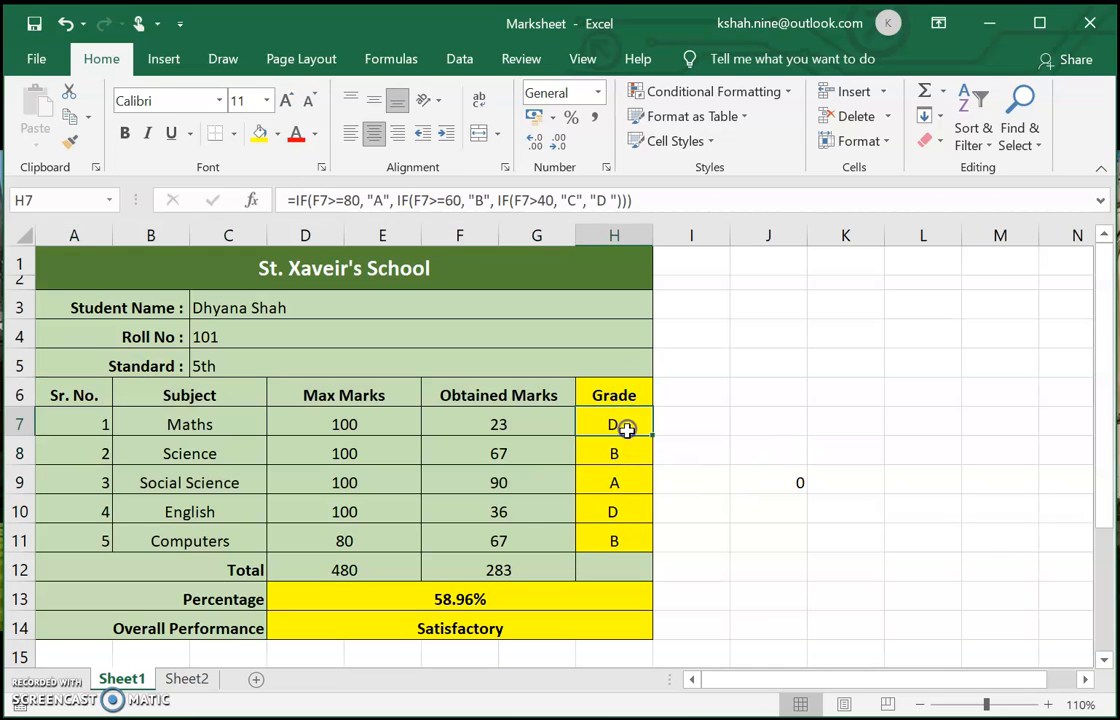
pyautogui.click(628, 453)
pyautogui.moveTo(623, 487); pyautogui.dragTo(621, 515)
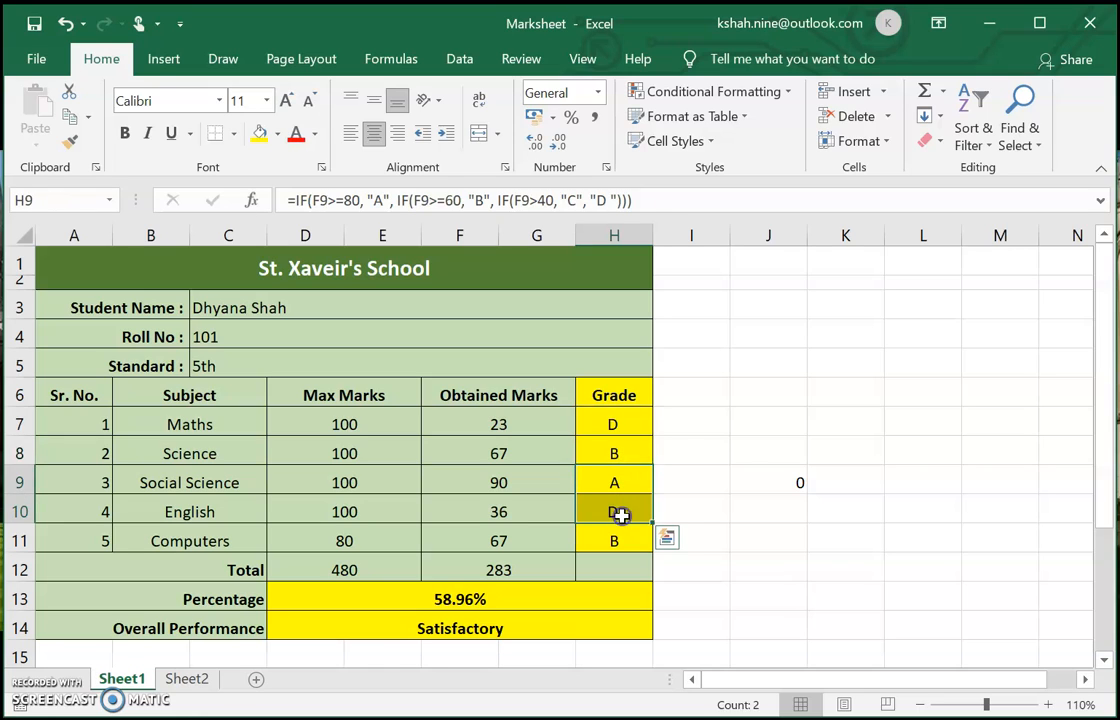
pyautogui.click(622, 516)
pyautogui.click(617, 535)
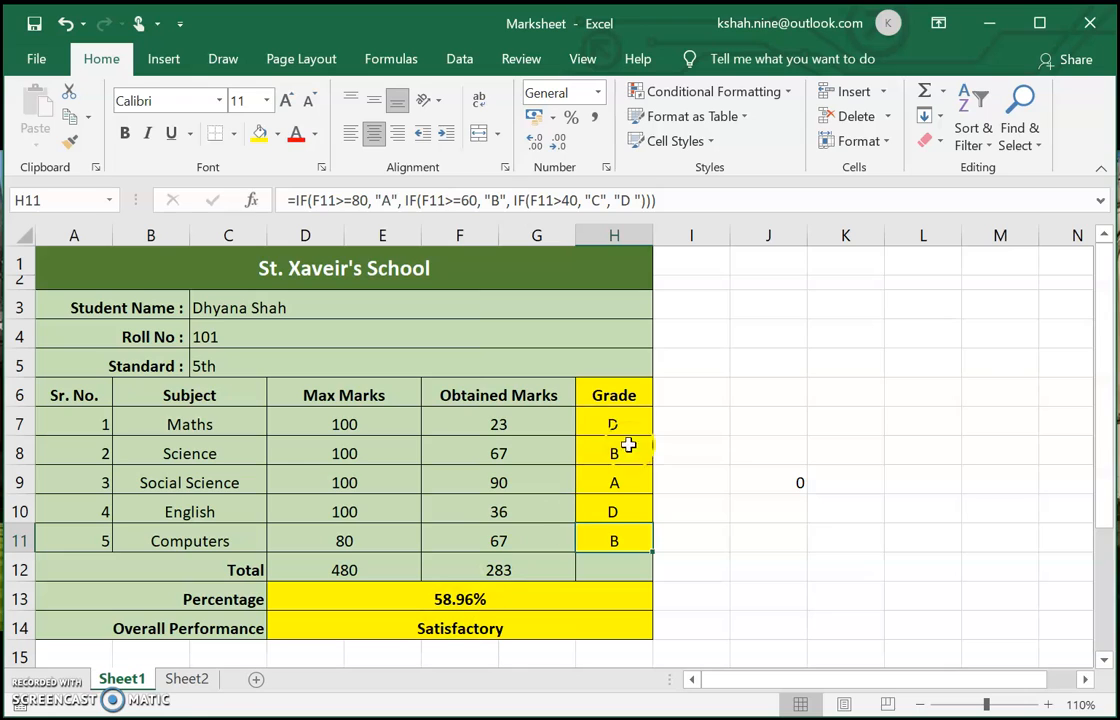
# Fill the obtained marks total in F12 with yellow and inspect the Percentage and Overall Performance formulas
pyautogui.click(343, 570)
pyautogui.click(477, 569)
pyautogui.click(259, 134)
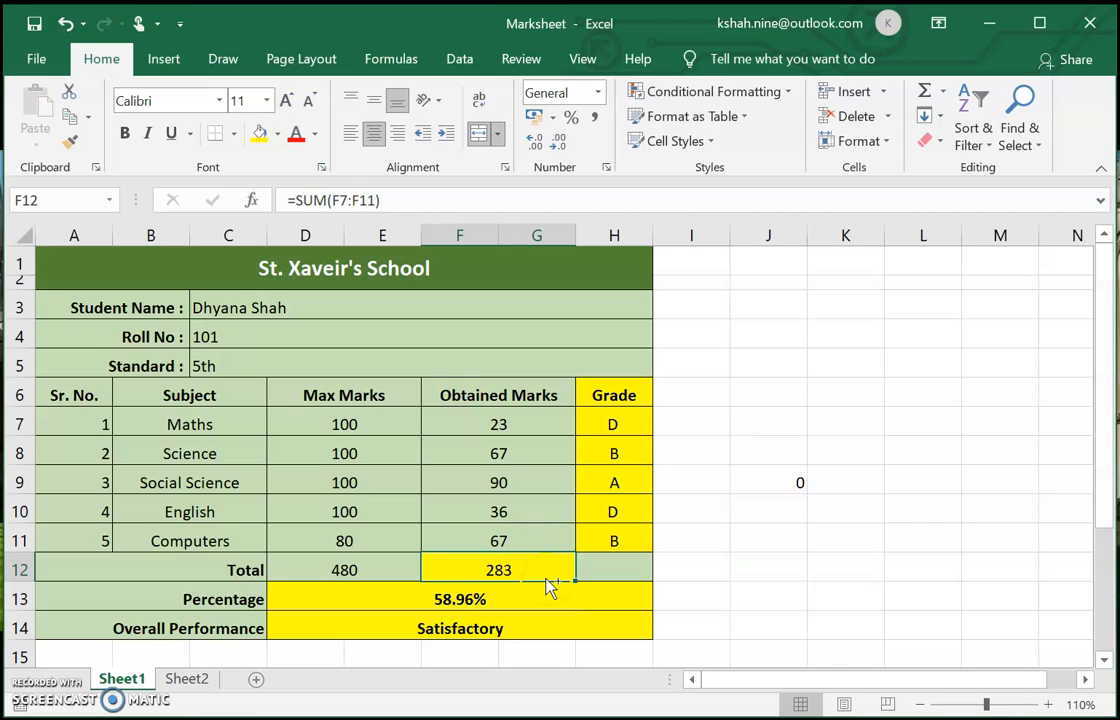
pyautogui.click(386, 597)
pyautogui.click(380, 632)
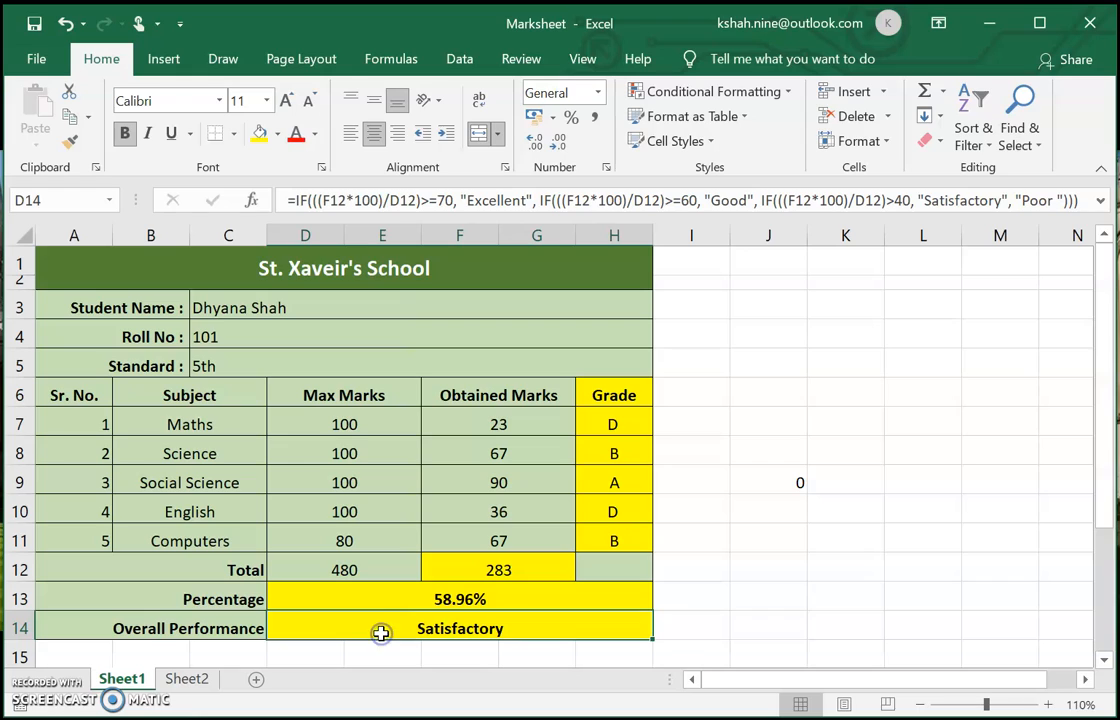
# Set the obtained marks to 88 for Maths, 10 for Science and 55 for Social Science
pyautogui.click(507, 425)
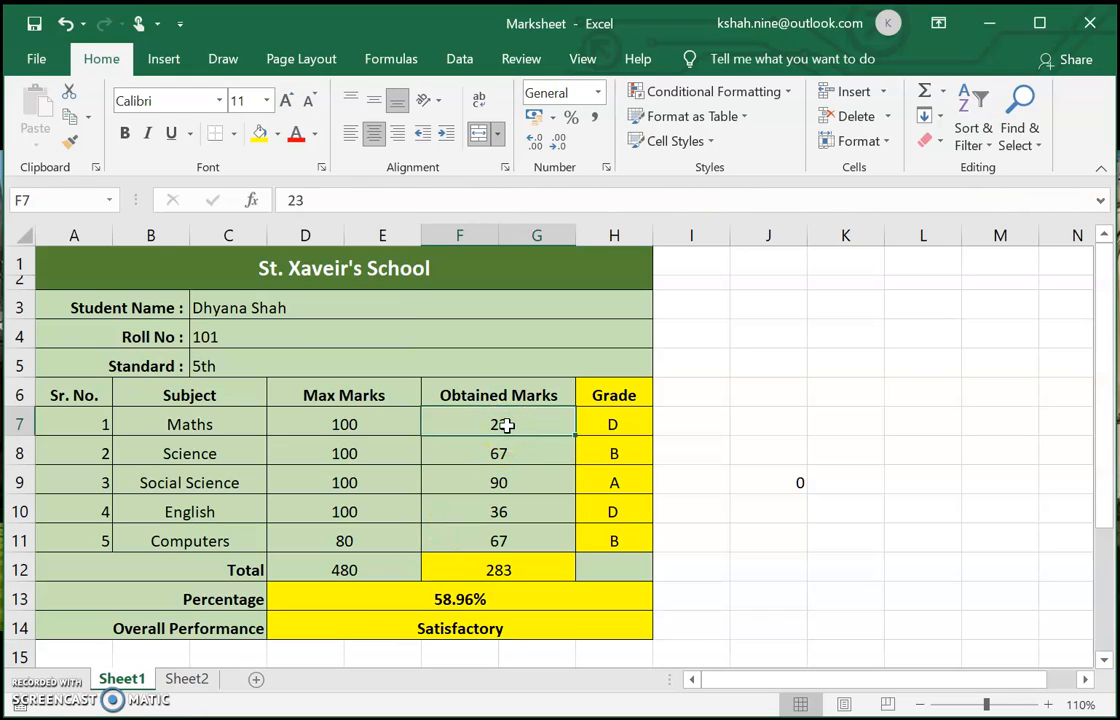
pyautogui.write('88')
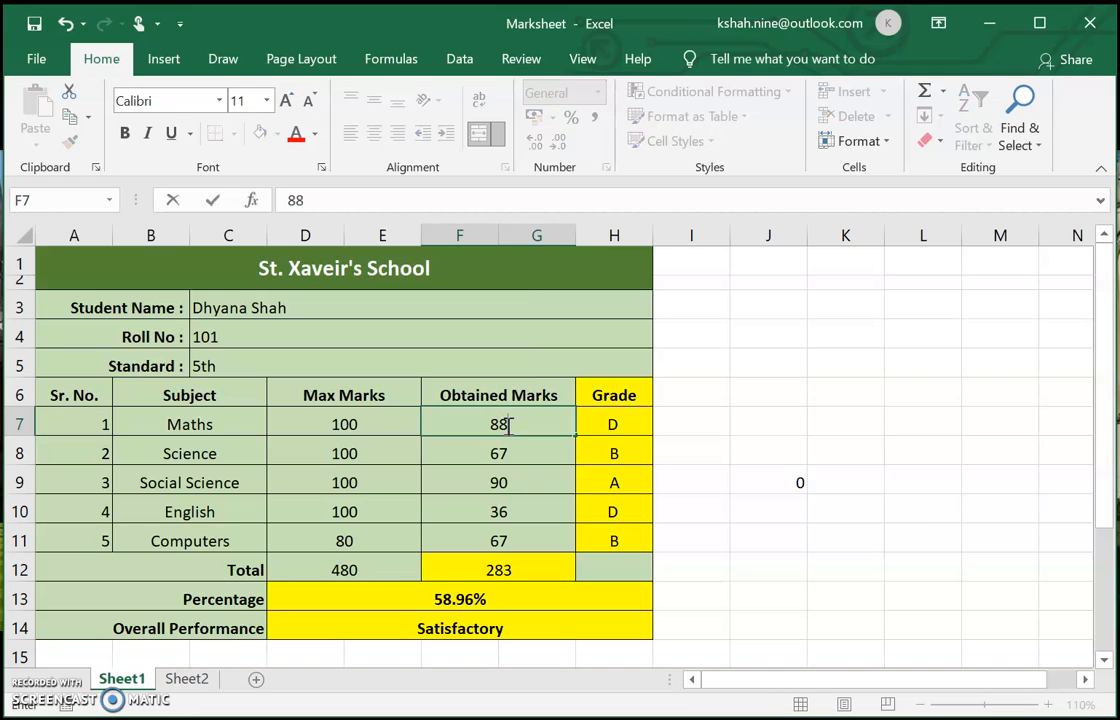
pyautogui.press('Return')
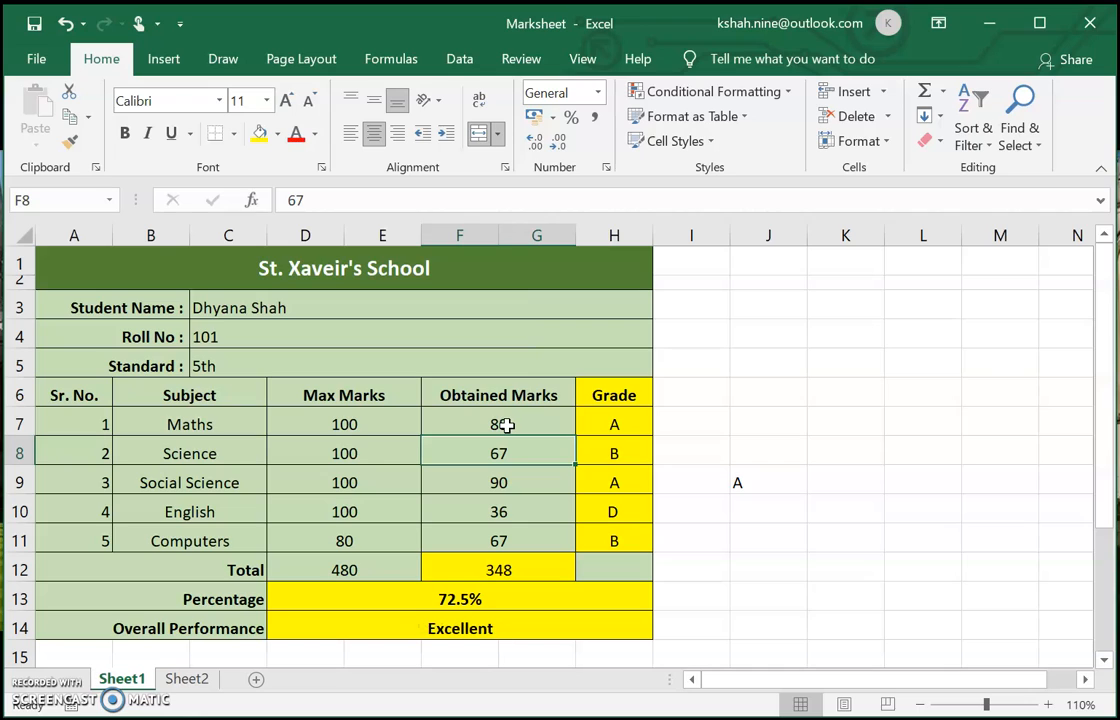
pyautogui.write('10')
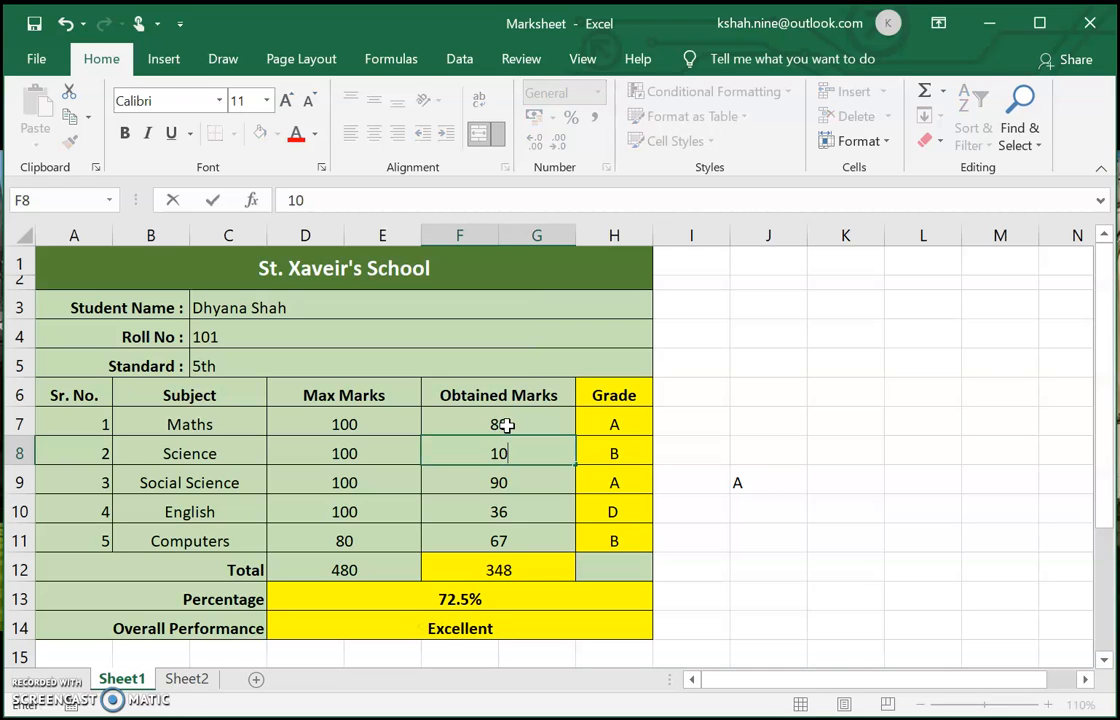
pyautogui.press('Return')
pyautogui.write('55')
pyautogui.press('Return')
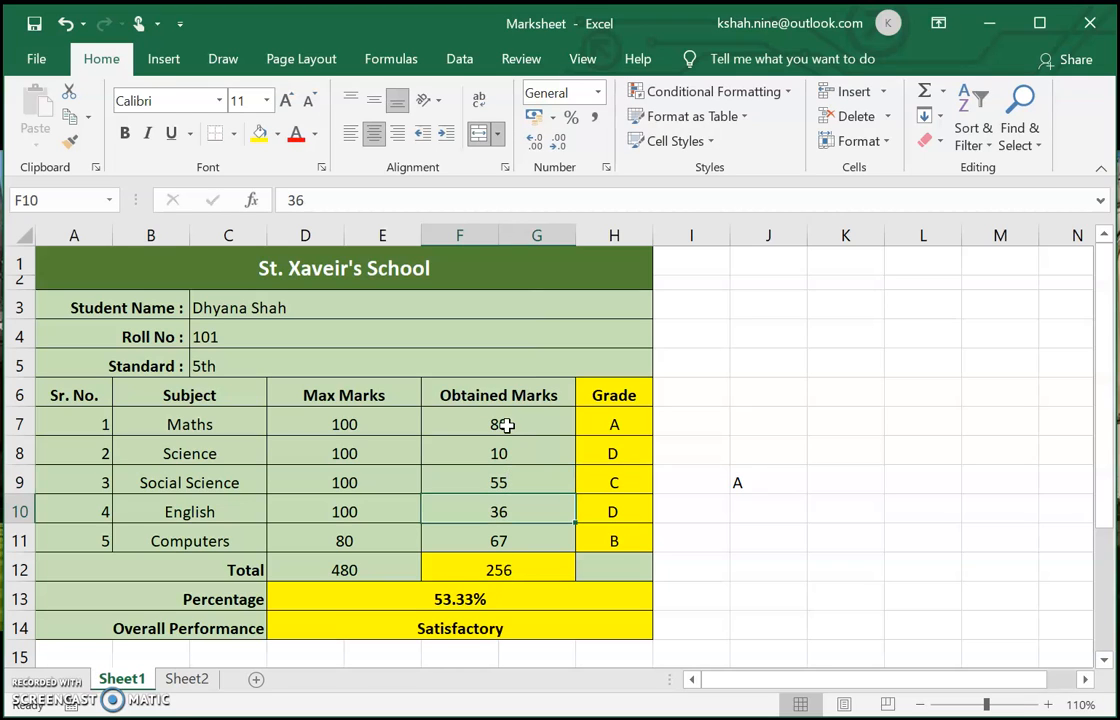
# Set the obtained marks to 22 for English and, after trying 44, to 10 for Computers
pyautogui.write('22')
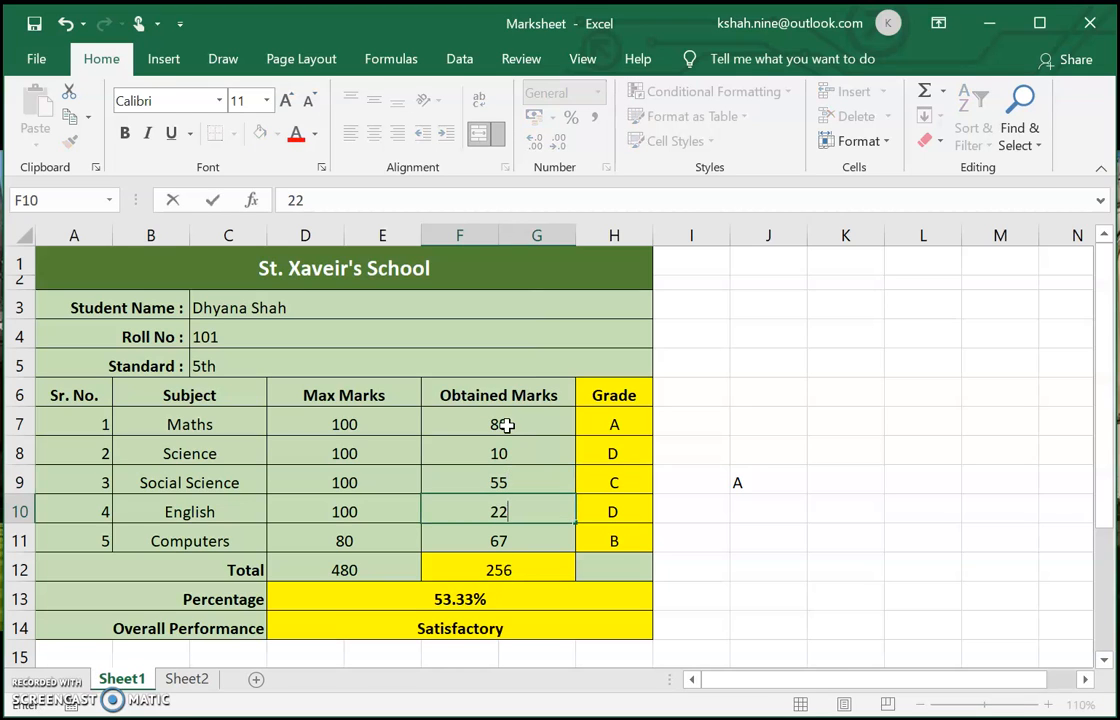
pyautogui.press('Return')
pyautogui.write('44')
pyautogui.press('Return')
pyautogui.press('Up')
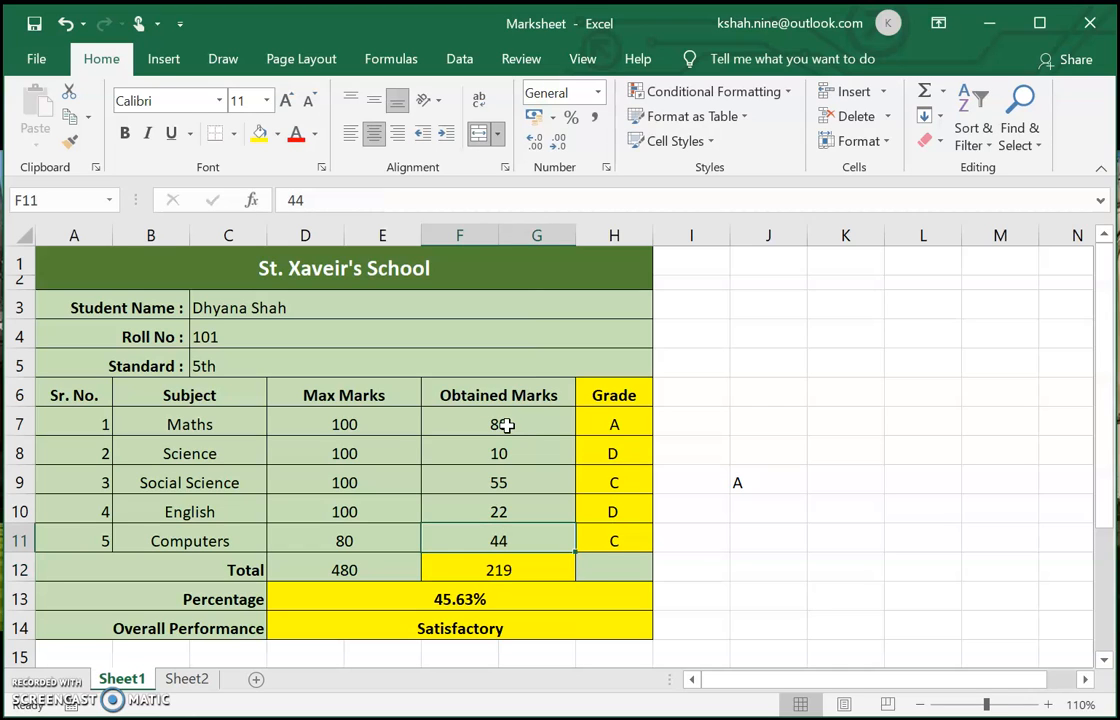
pyautogui.write('10')
pyautogui.press('Return')
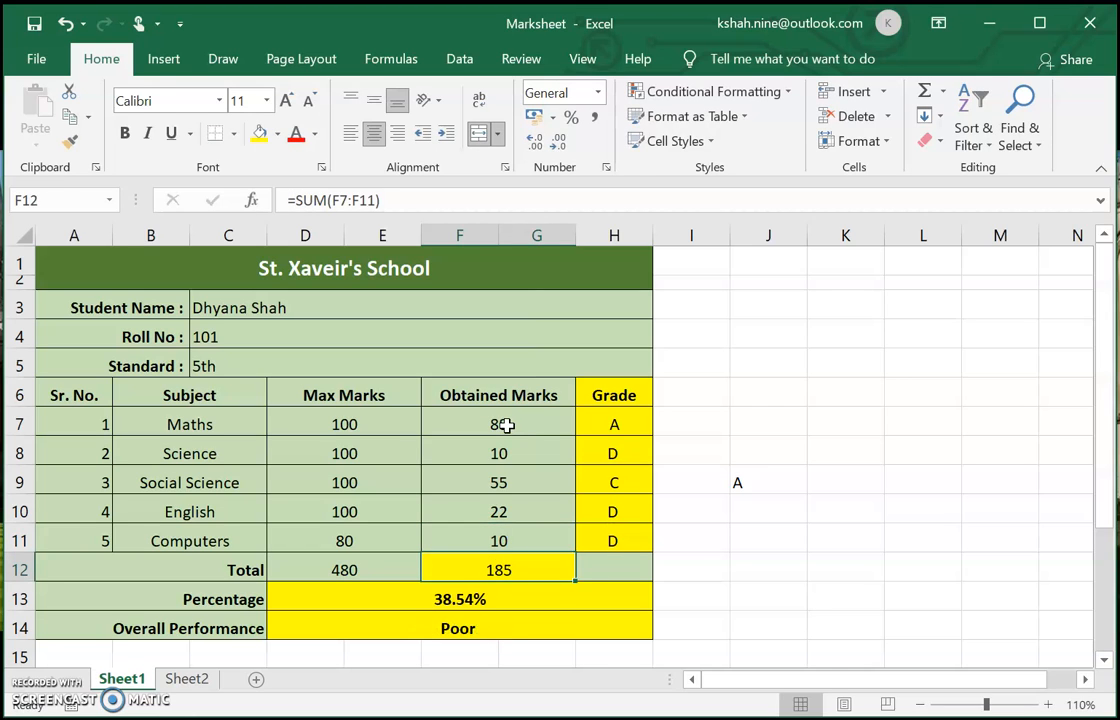
# Clear the stray content of cell J9 beside the marksheet
pyautogui.press('Up')
pyautogui.press('Up')
pyautogui.press('Up')
pyautogui.press('Up')
pyautogui.press('Up')
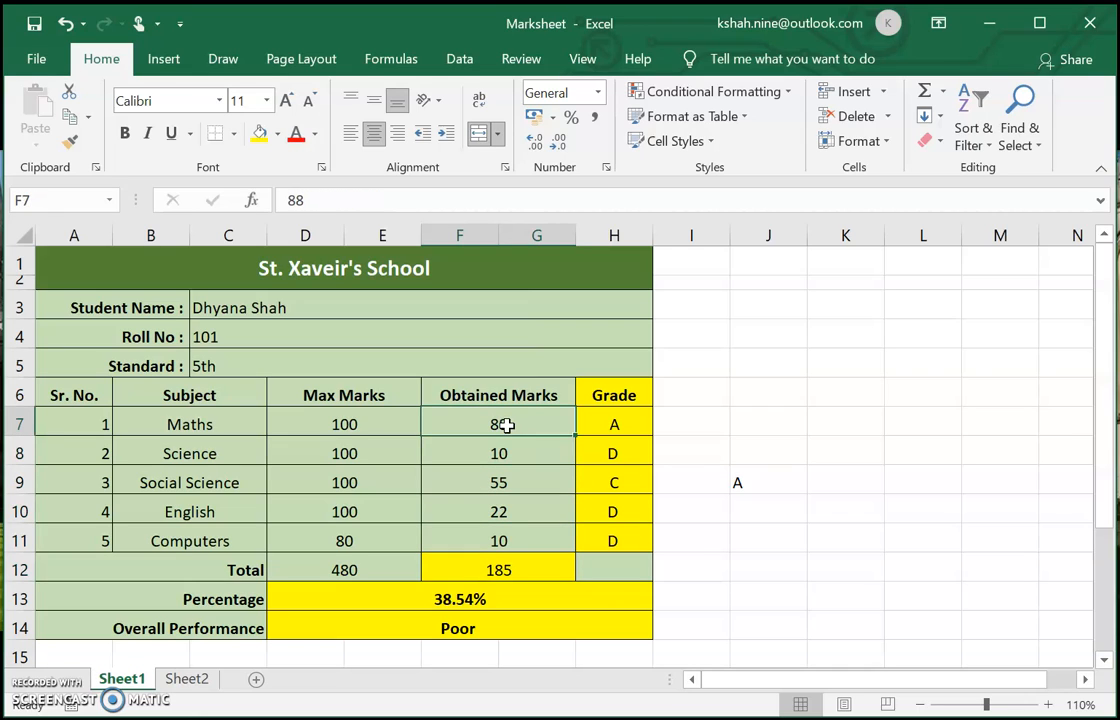
pyautogui.click(760, 480)
pyautogui.press('Delete')
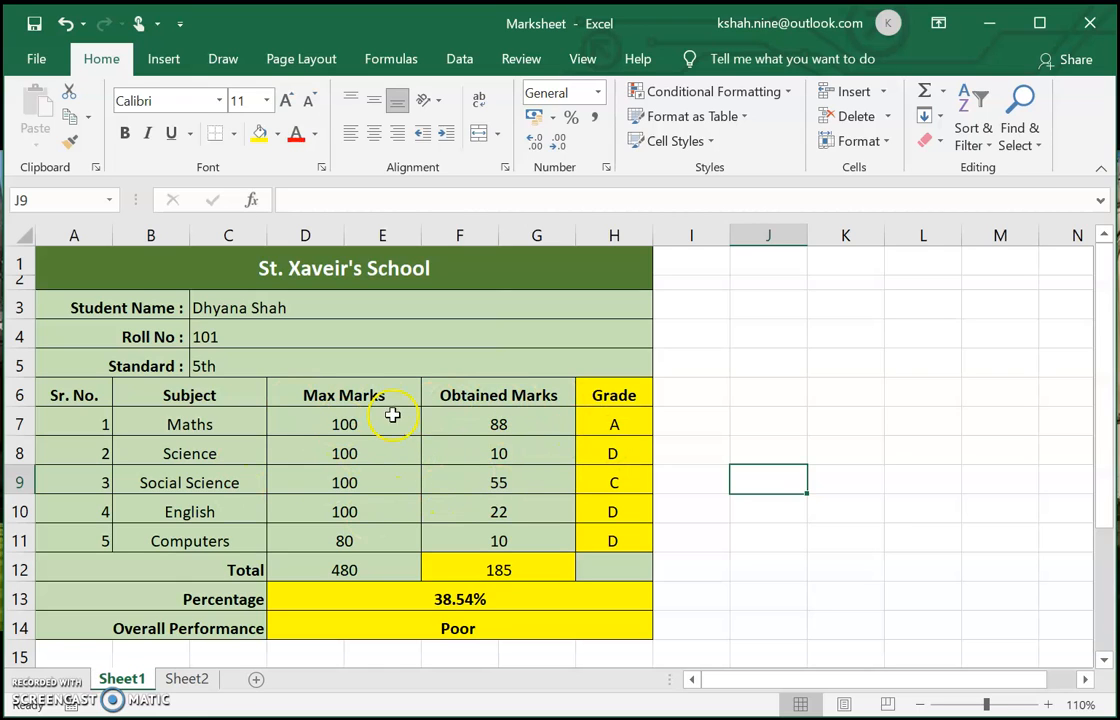
# Check the formulas behind the Maths and Science grades, the percentage and the overall performance
pyautogui.click(620, 422)
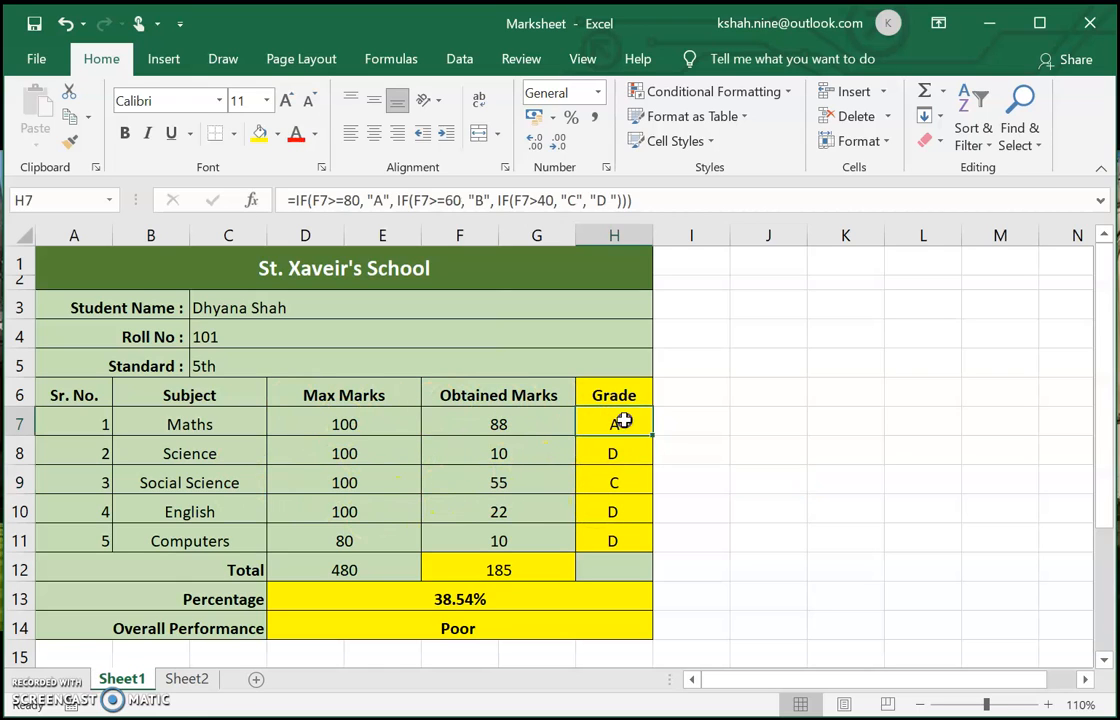
pyautogui.click(631, 450)
pyautogui.moveTo(510, 570); pyautogui.dragTo(507, 593)
pyautogui.click(507, 593)
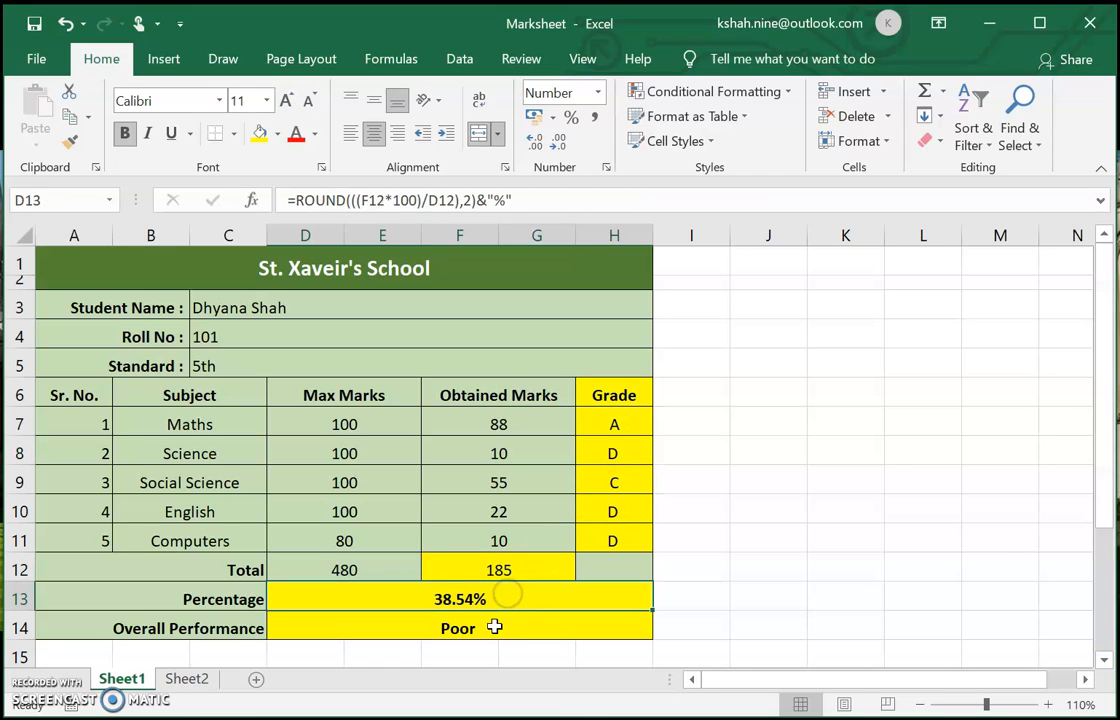
pyautogui.click(494, 626)
pyautogui.click(810, 548)
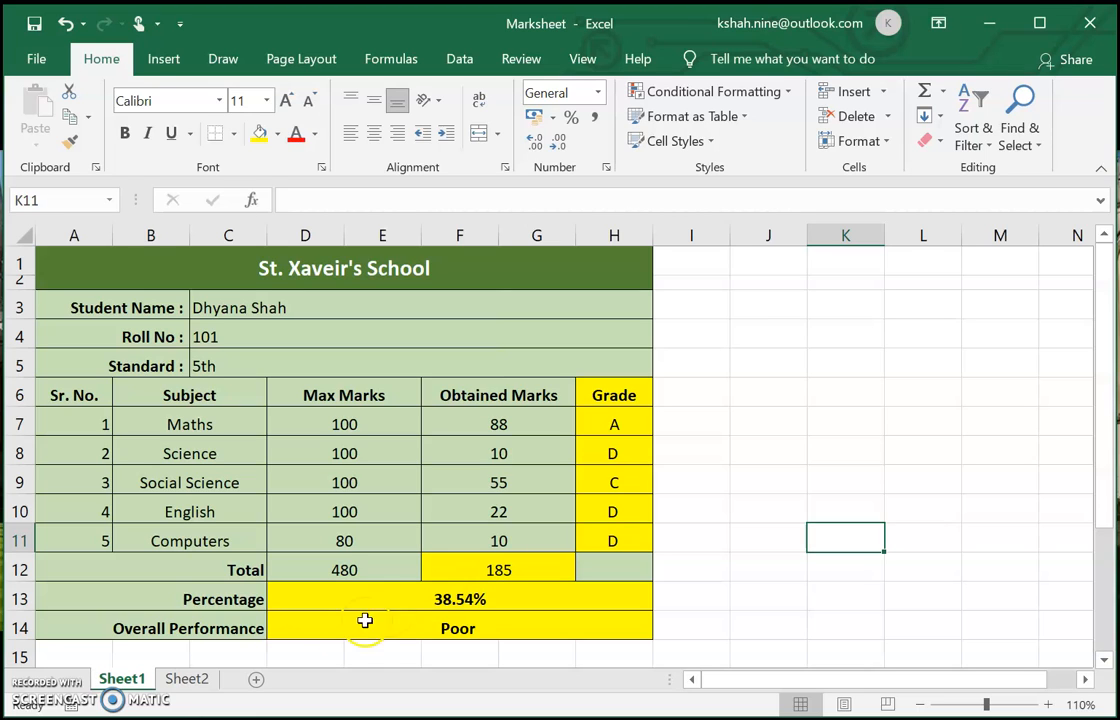
# Review the list of topics on Sheet2, comparing it with the marksheet and starting with Merge cells
pyautogui.click(201, 683)
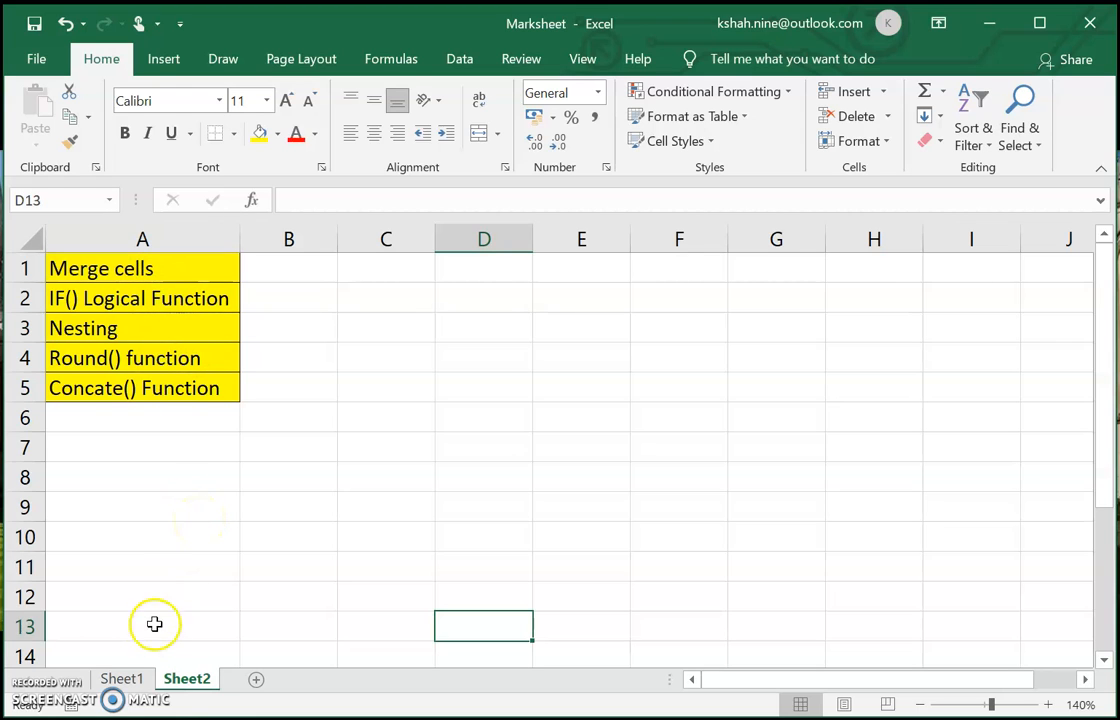
pyautogui.click(115, 678)
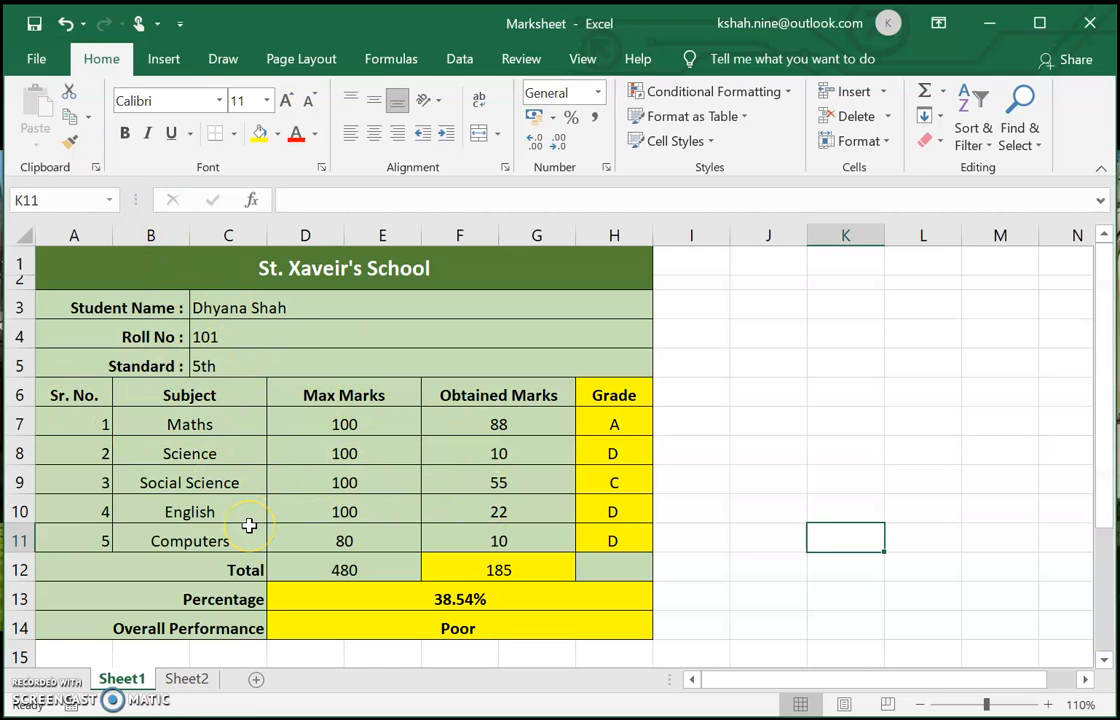
pyautogui.click(193, 684)
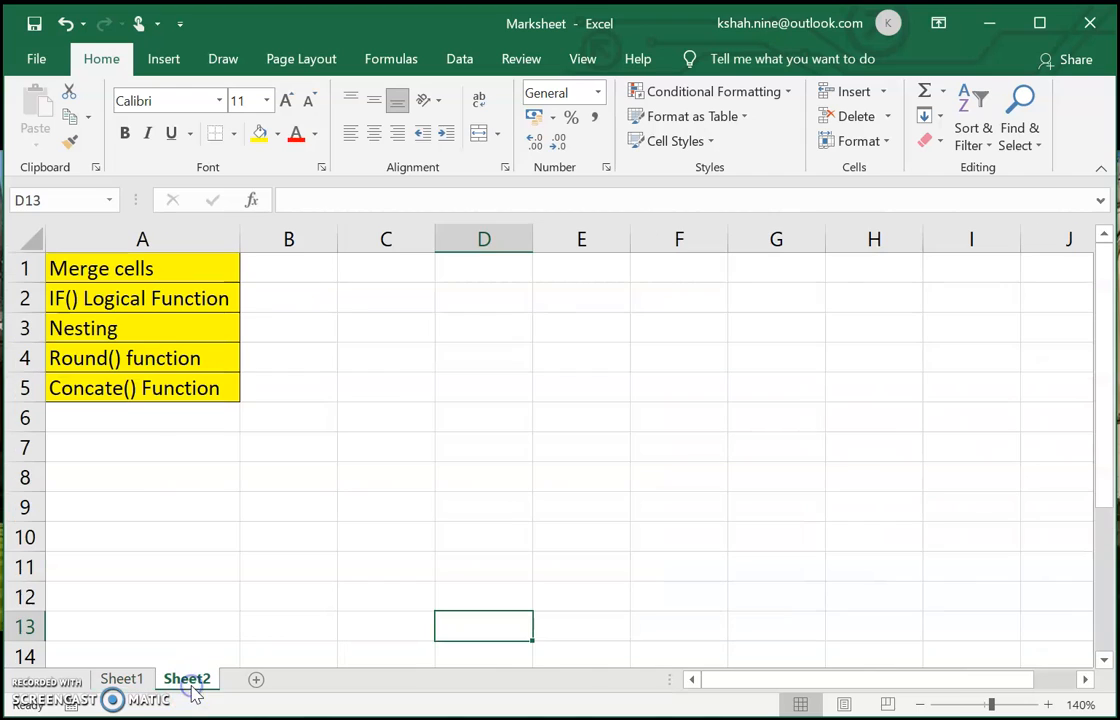
pyautogui.click(172, 272)
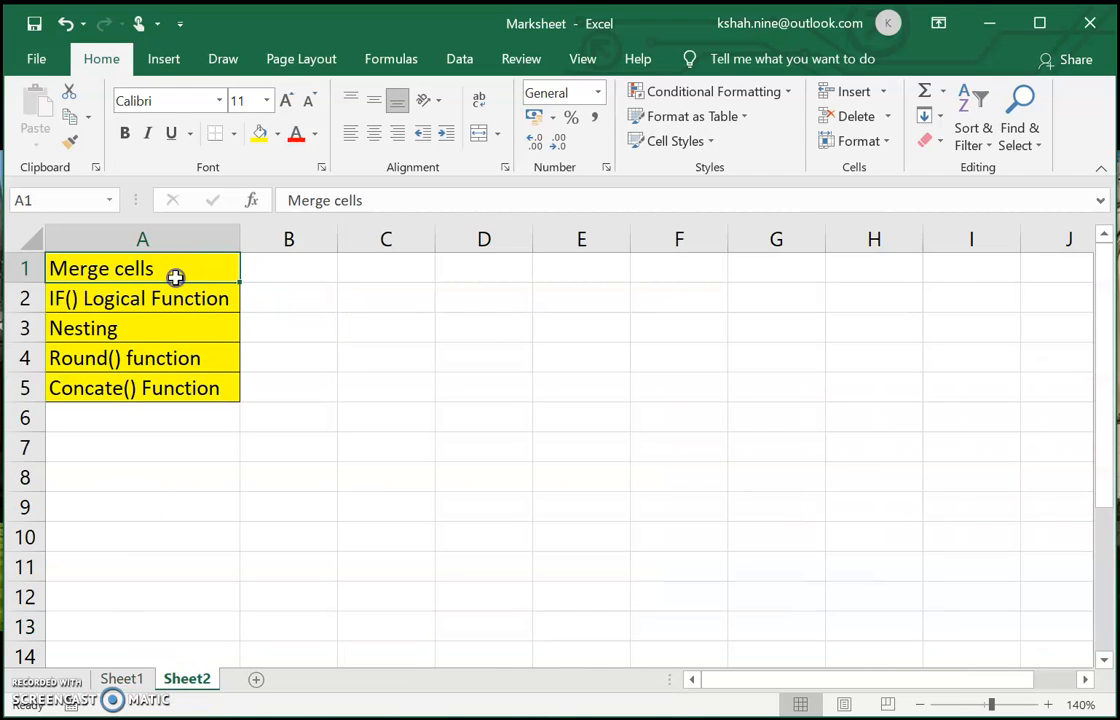
# Return to Sheet1 and examine the merged cells of the title, Student Name, Percentage and Overall Performance rows
pyautogui.click(123, 679)
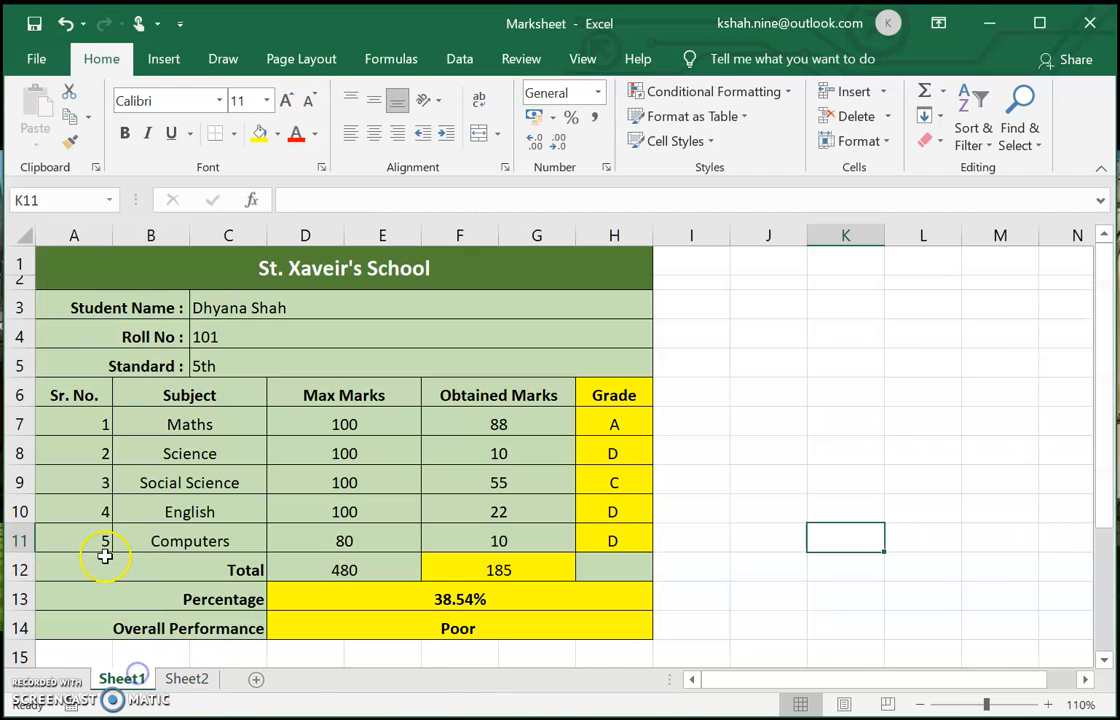
pyautogui.click(164, 266)
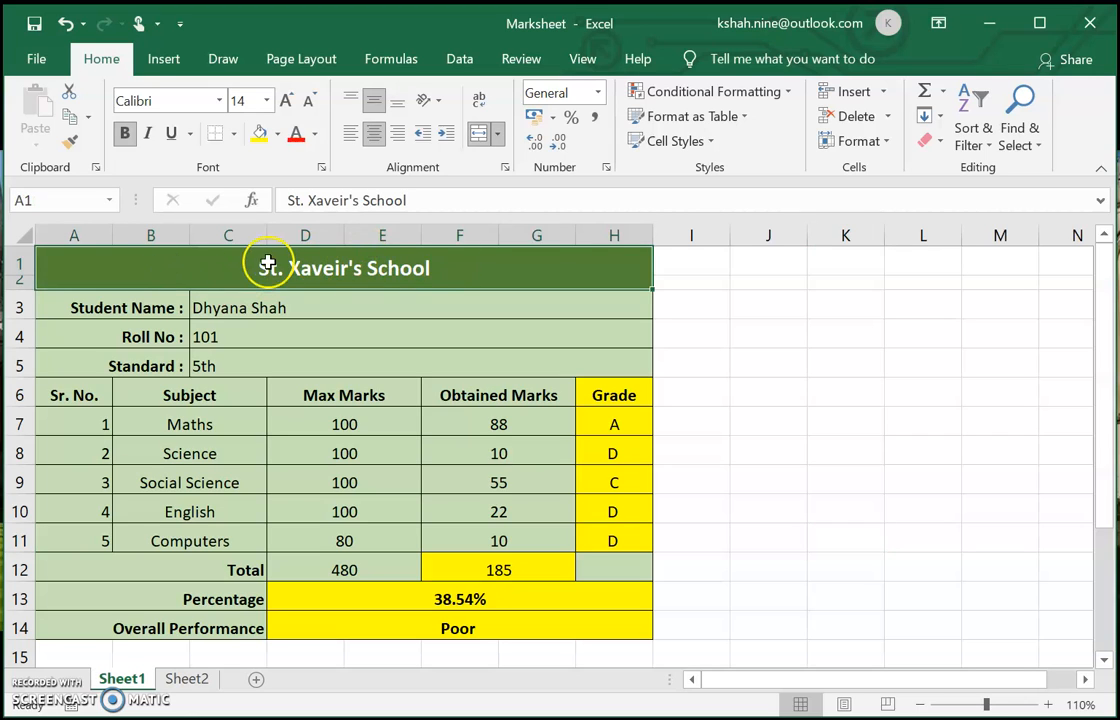
pyautogui.click(131, 302)
pyautogui.click(260, 309)
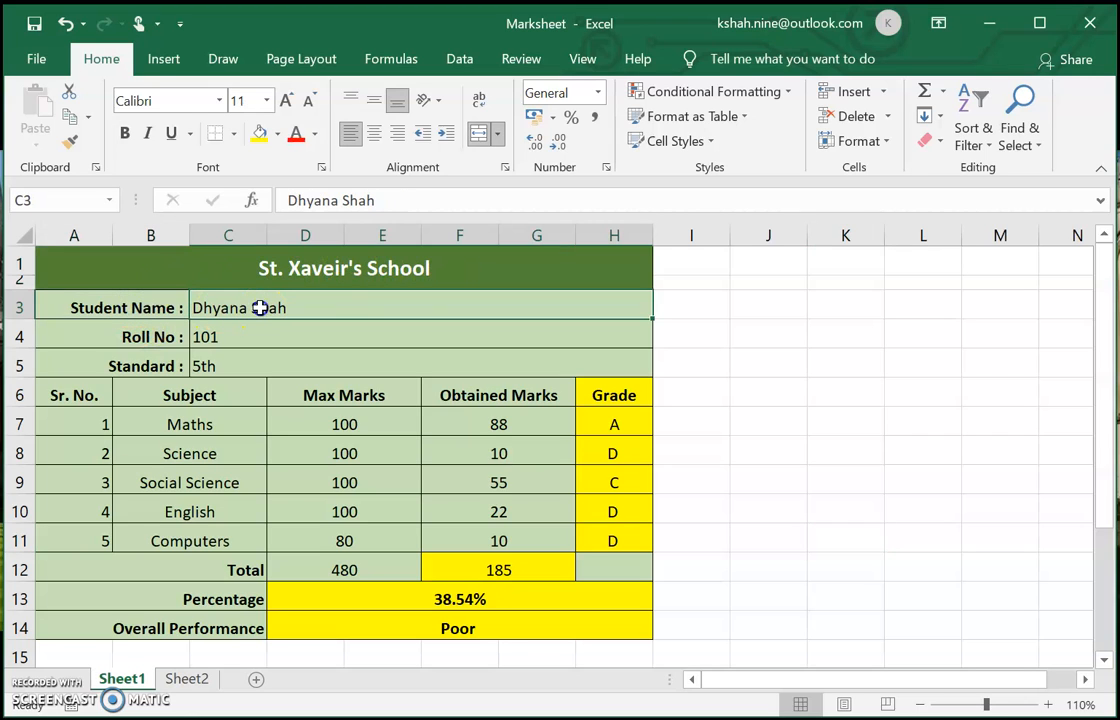
pyautogui.click(412, 598)
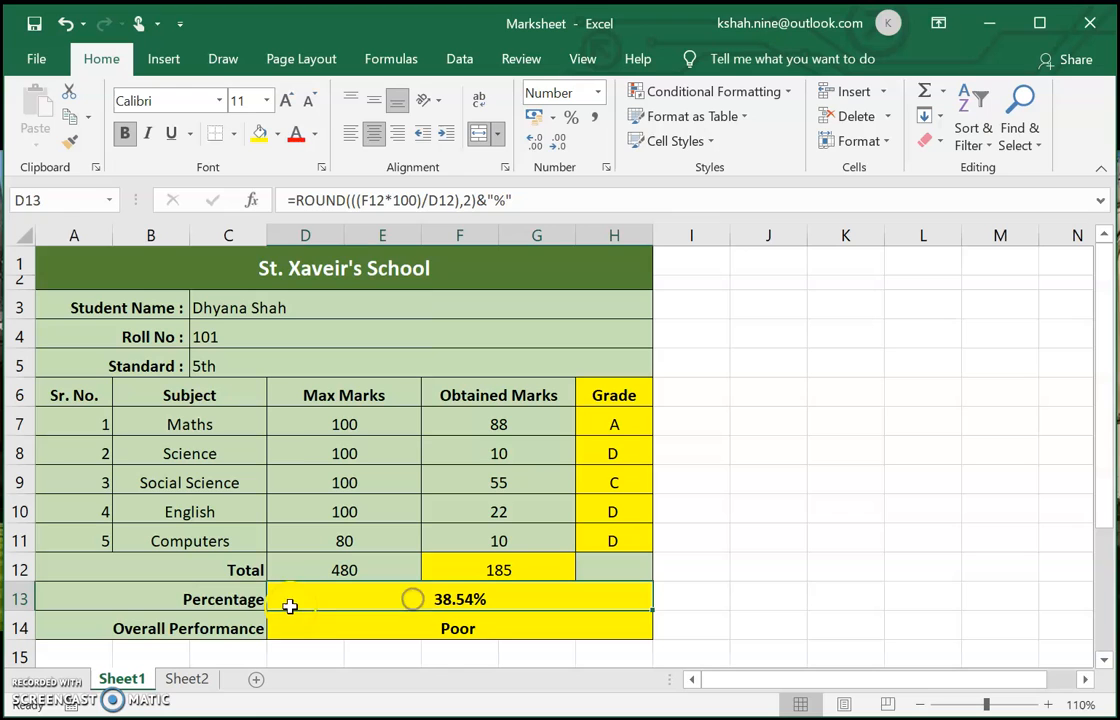
pyautogui.click(220, 601)
pyautogui.click(224, 630)
pyautogui.click(302, 628)
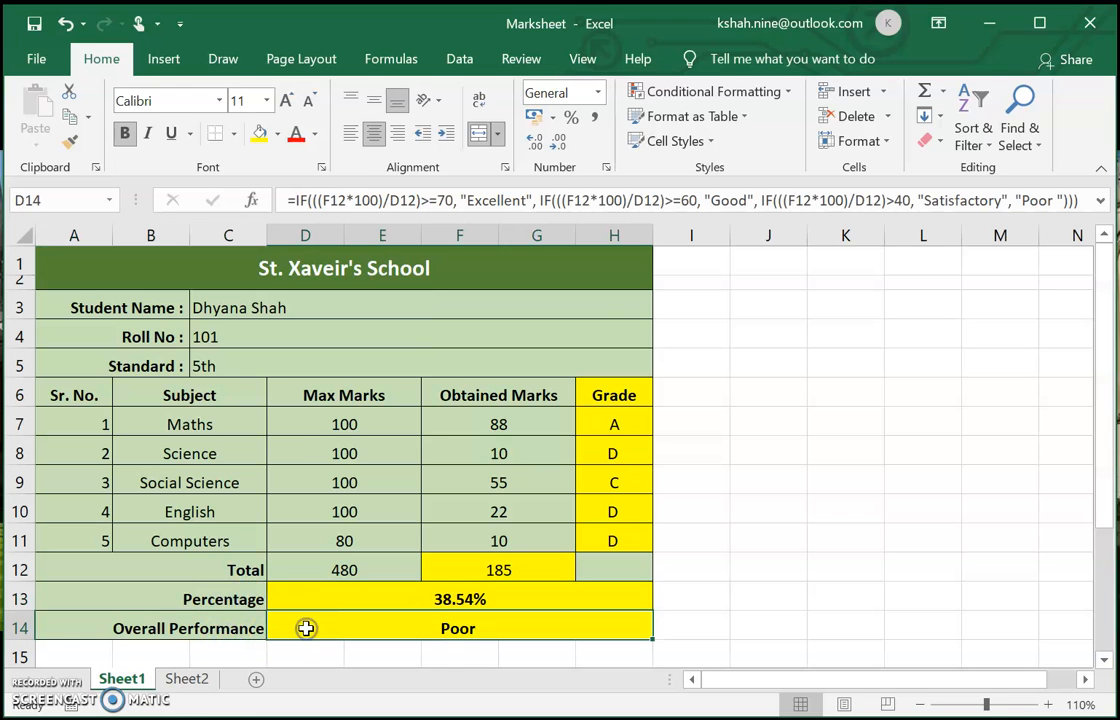
# Enter the sample text HELLO PEOPLE in cell C1 of Sheet2
pyautogui.click(176, 680)
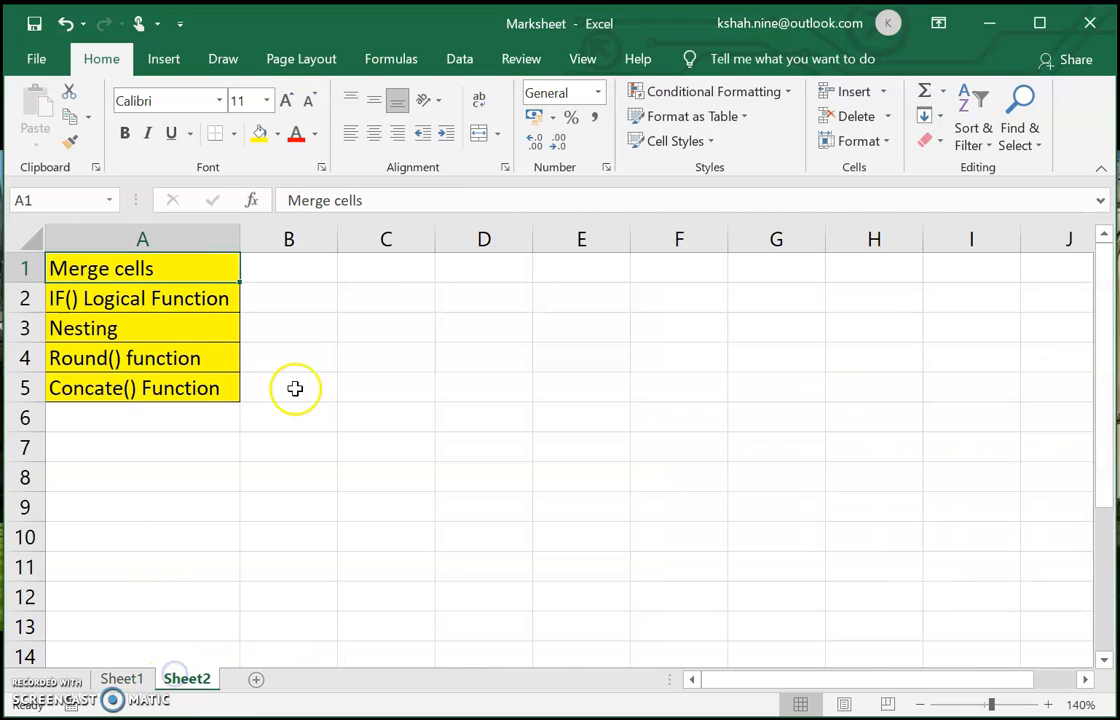
pyautogui.click(375, 267)
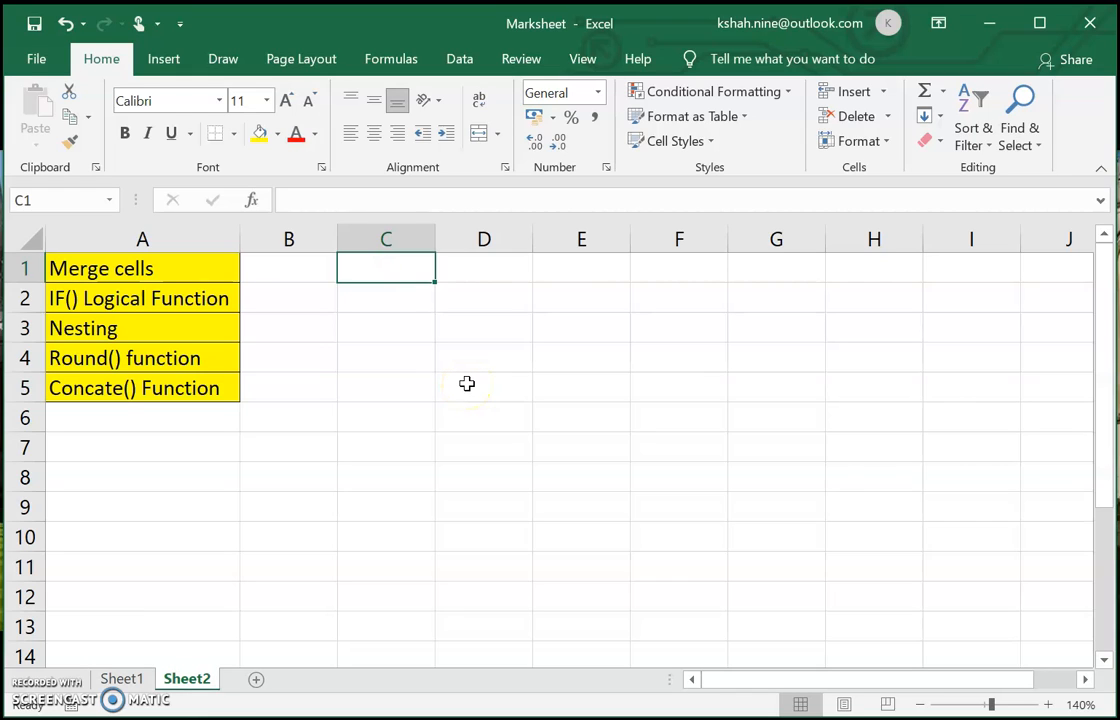
pyautogui.hotkey('shift', 'Right')
pyautogui.hotkey('shift', 'Right')
pyautogui.hotkey('shift', 'Right')
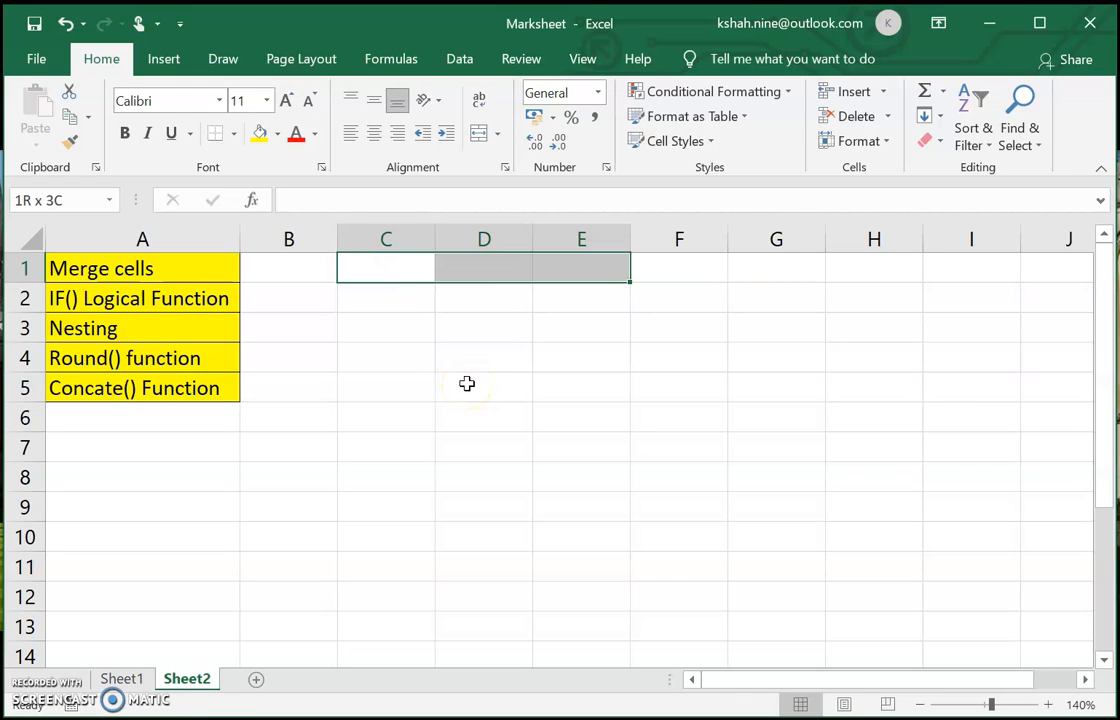
pyautogui.press('Left')
pyautogui.press('Right')
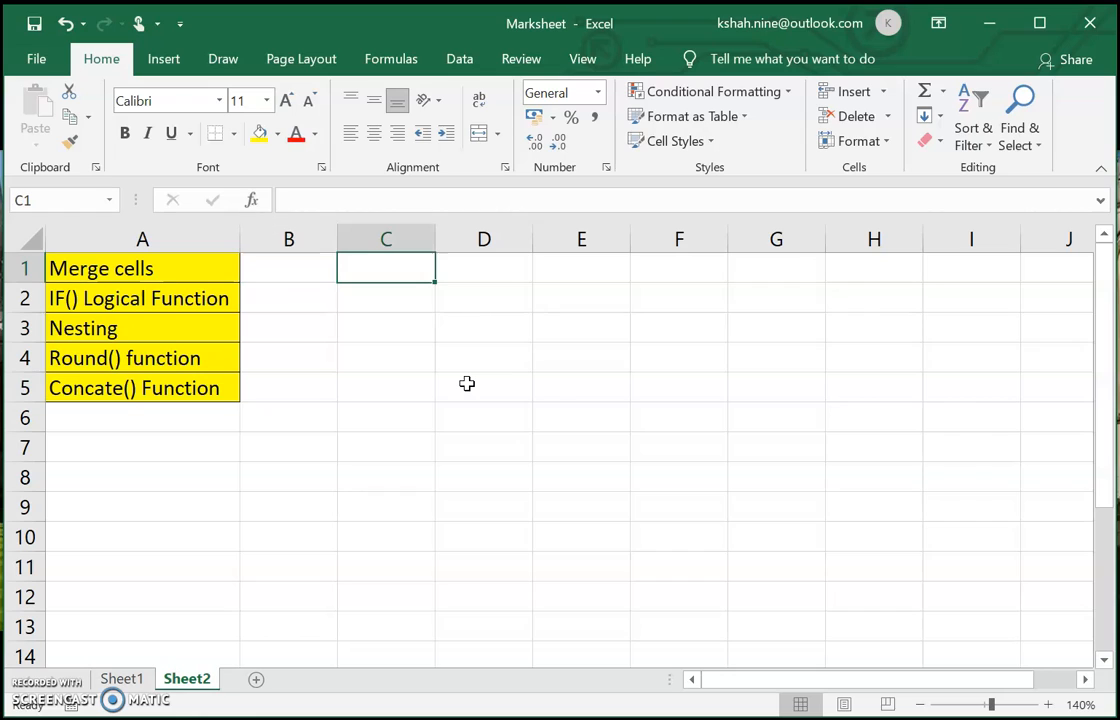
pyautogui.write('GOO')
pyautogui.press('BackSpace')
pyautogui.press('BackSpace')
pyautogui.press('BackSpace')
pyautogui.write('HELLO ')
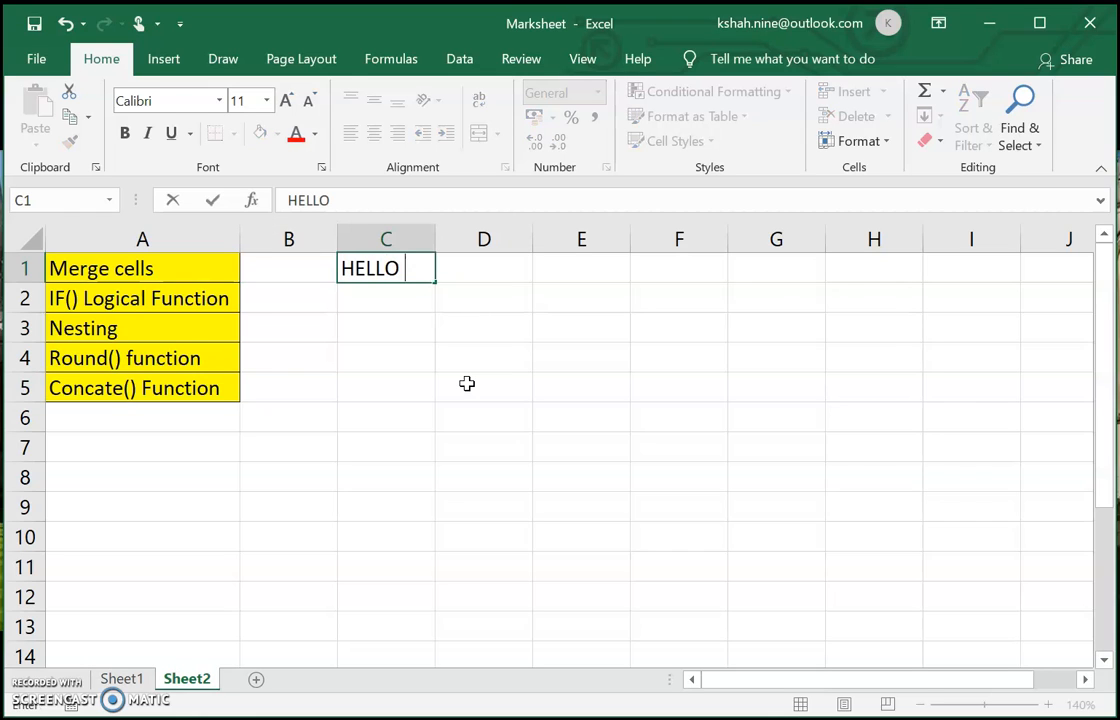
pyautogui.write('PEOPLE')
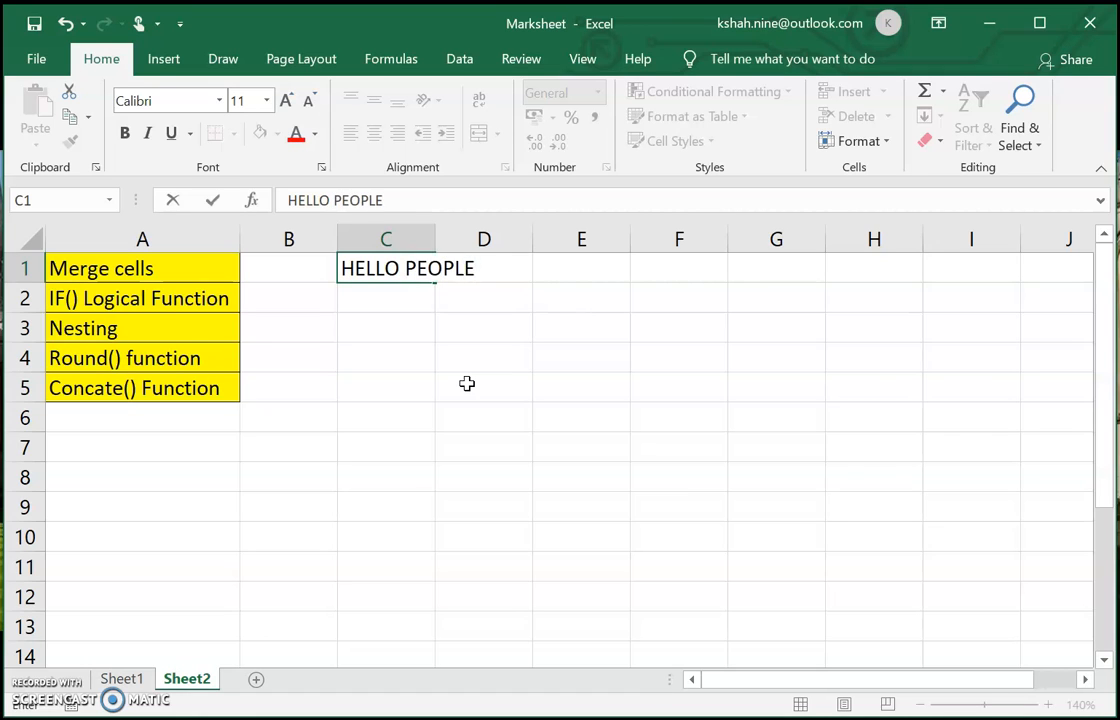
pyautogui.press('Return')
# Merge and center cells C1 to G1 around the HELLO PEOPLE text
pyautogui.press('Up')
pyautogui.hotkey('shift', 'Right')
pyautogui.hotkey('shift', 'Right')
pyautogui.hotkey('shift', 'Right')
pyautogui.hotkey('shift', 'Right')
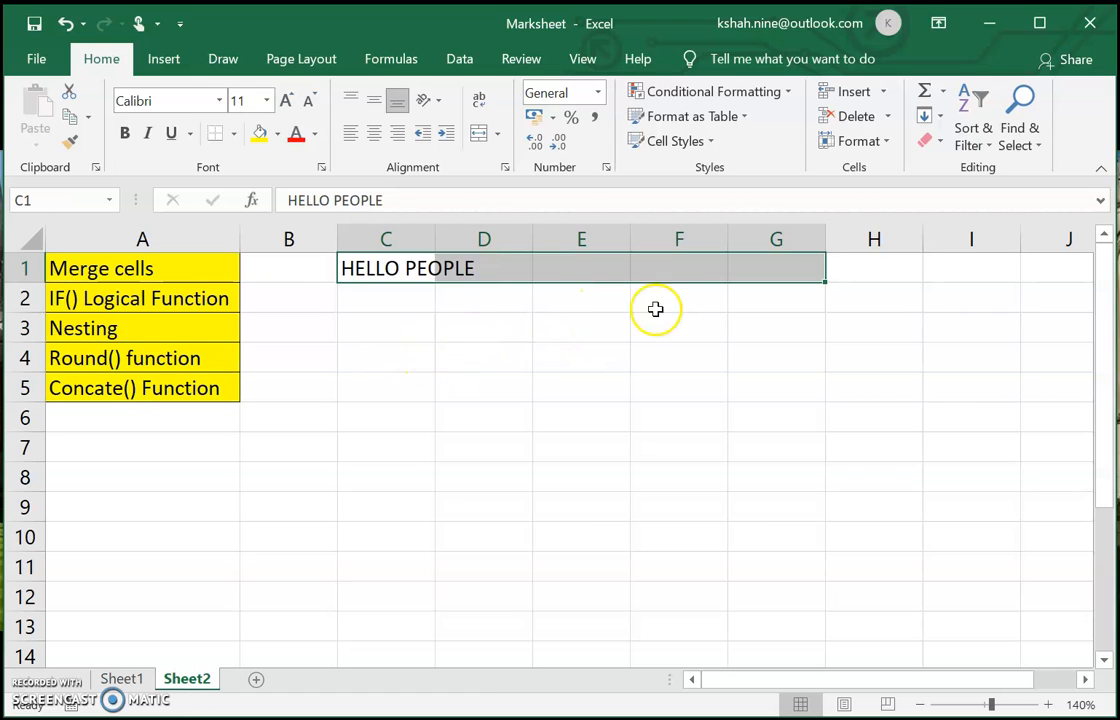
pyautogui.click(480, 138)
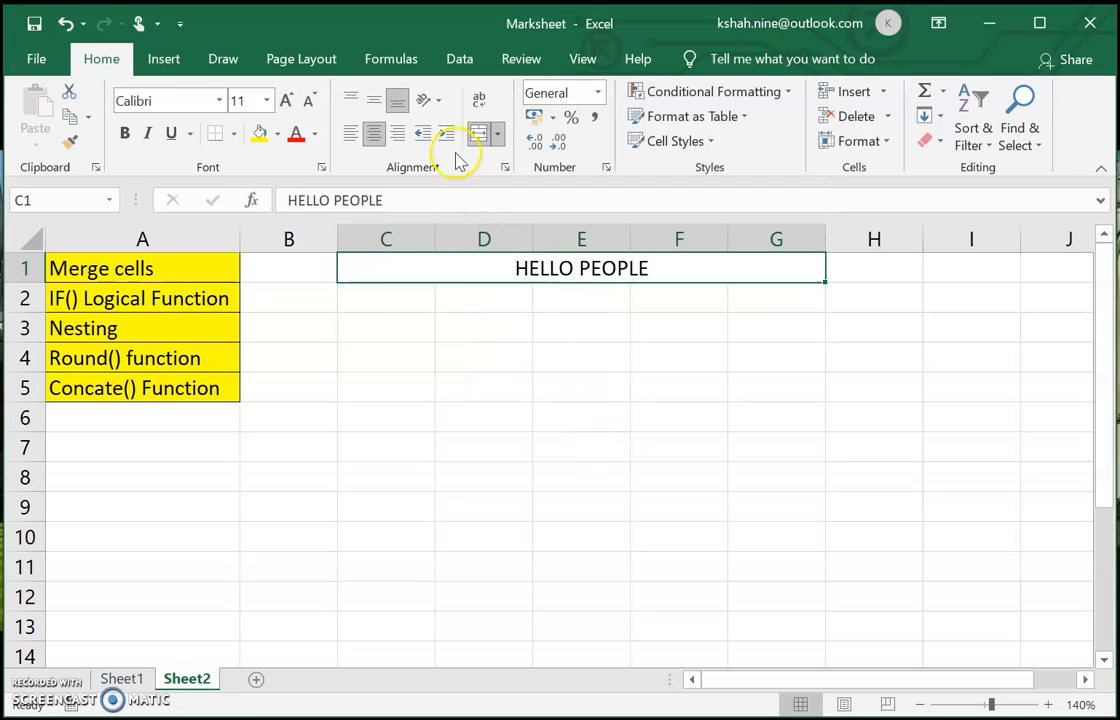
pyautogui.click(451, 387)
pyautogui.click(515, 276)
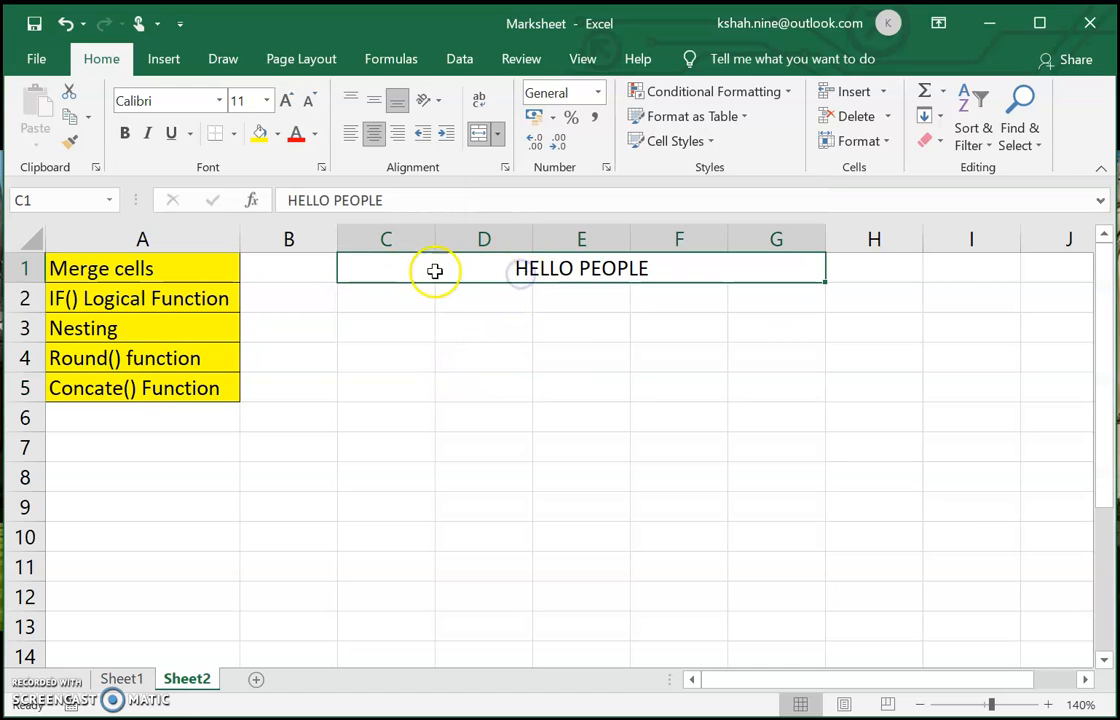
# Fill the merged HELLO PEOPLE cell with a light gold colour
pyautogui.click(278, 134)
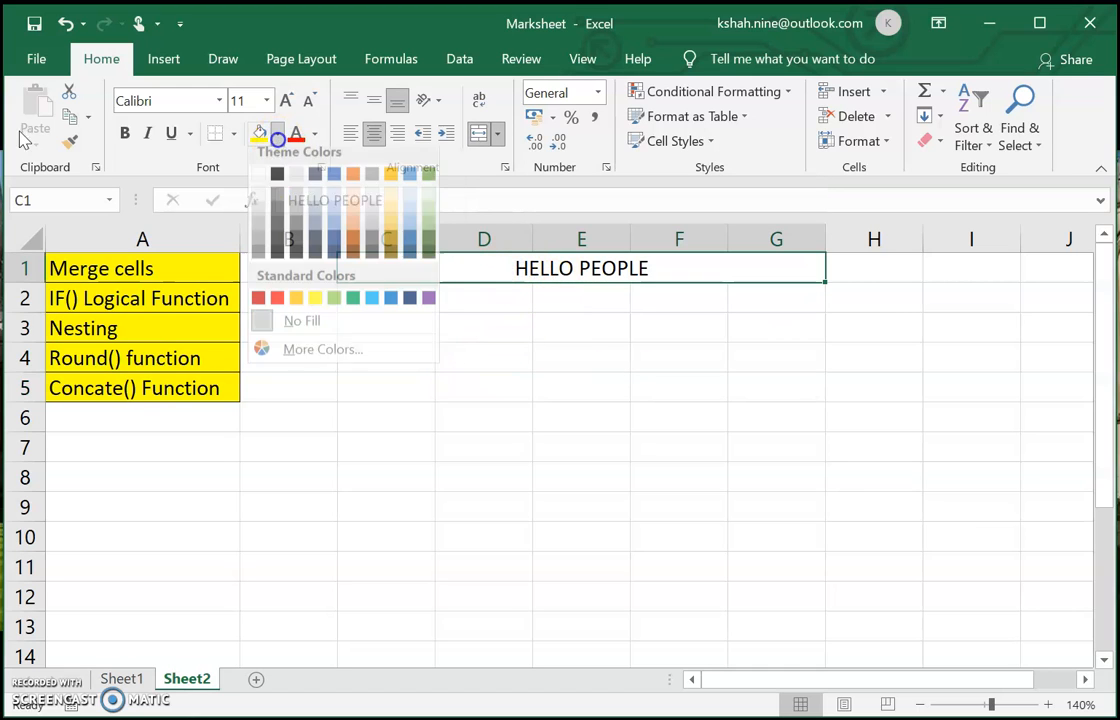
pyautogui.click(331, 205)
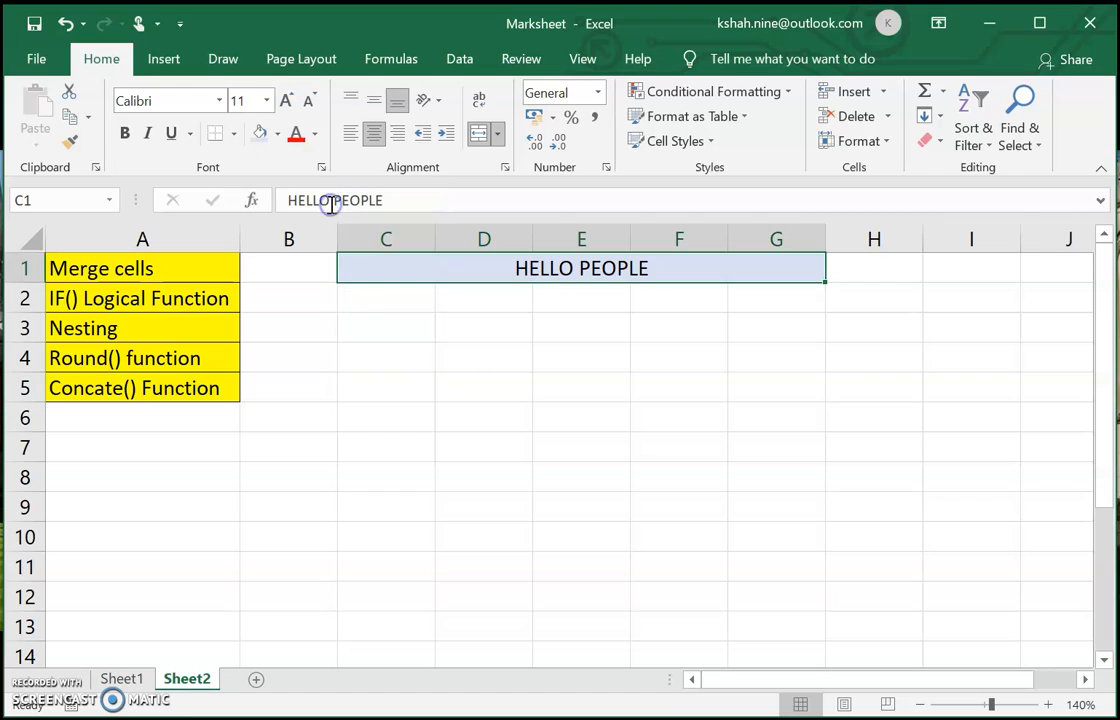
pyautogui.click(278, 134)
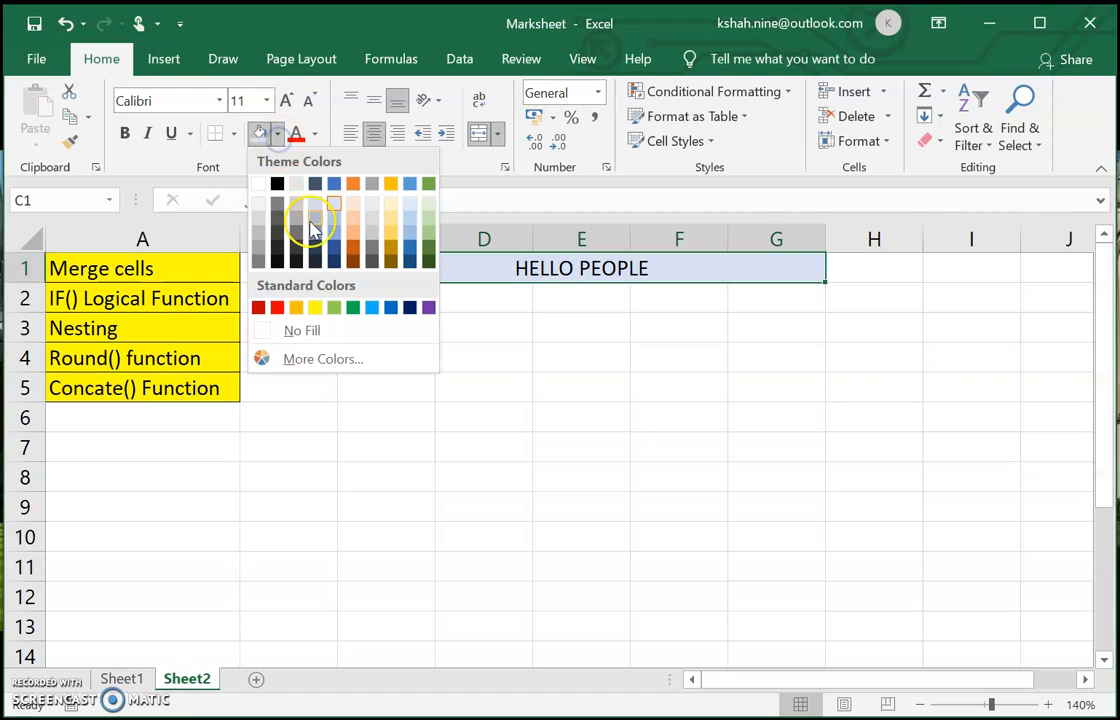
pyautogui.click(391, 229)
pyautogui.click(502, 440)
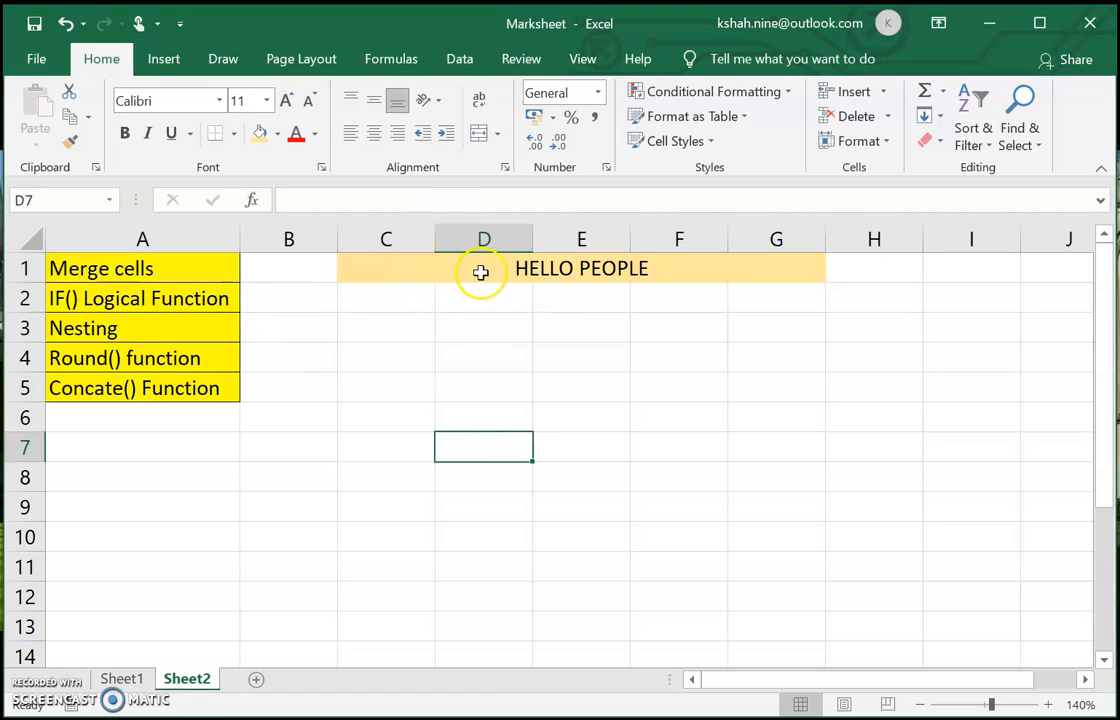
pyautogui.click(346, 447)
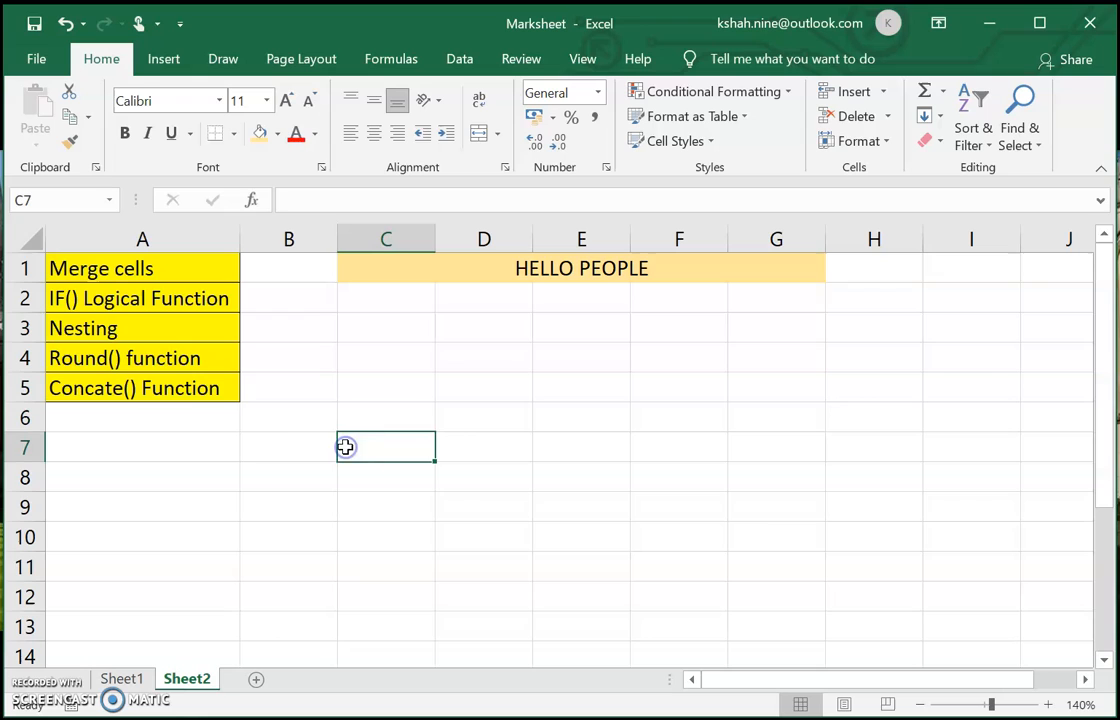
# For the IF() topic, enter the heading RESULT in cell C3 and the mark 87 in C4
pyautogui.click(175, 296)
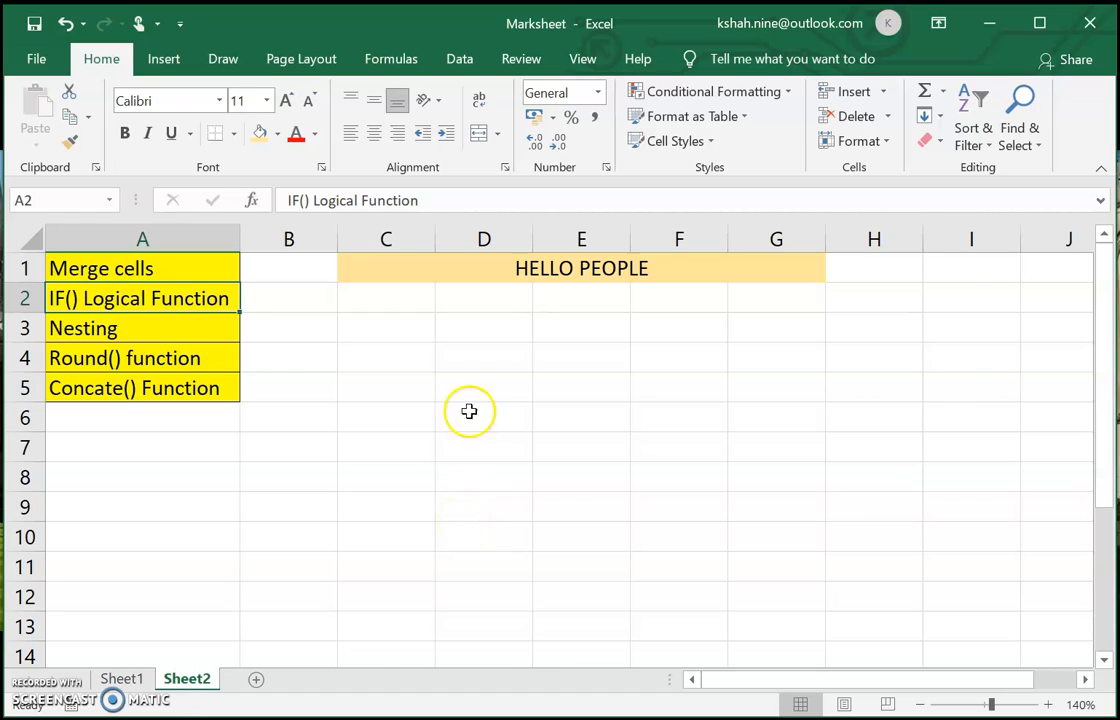
pyautogui.click(375, 340)
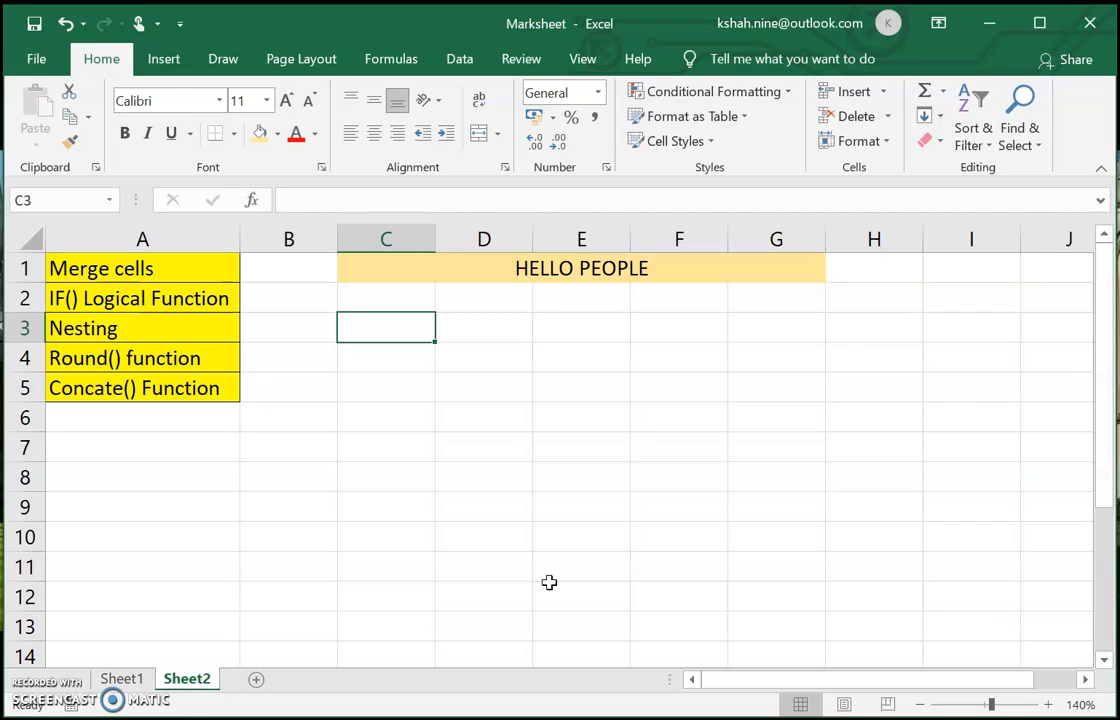
pyautogui.write('MARK')
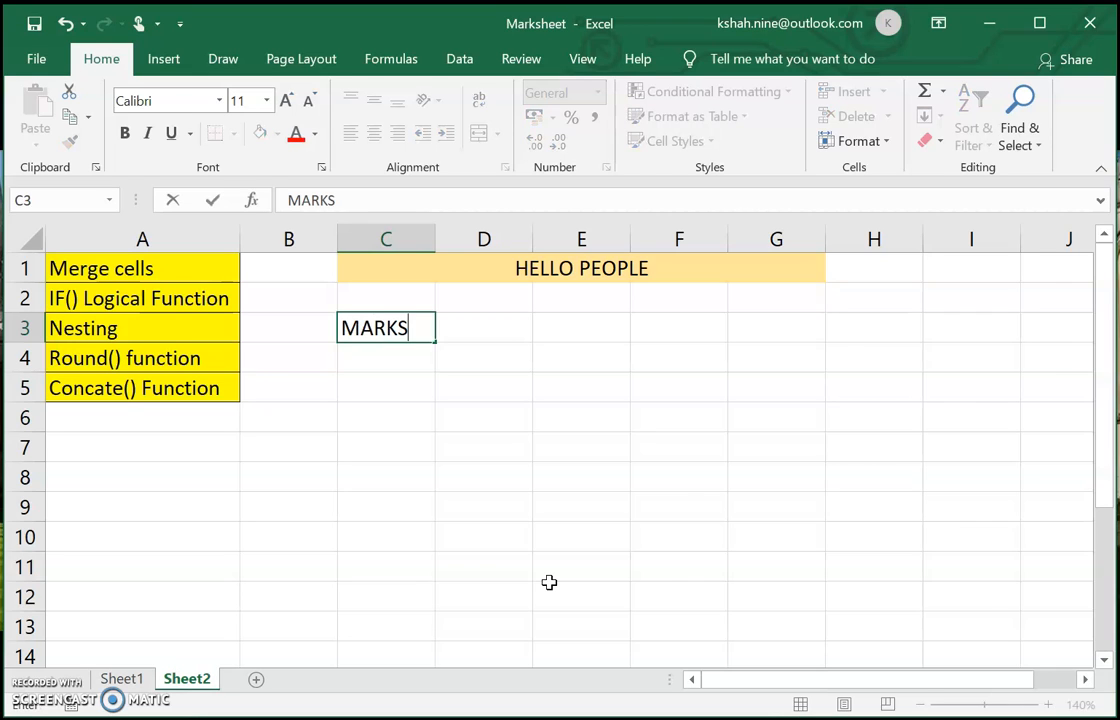
pyautogui.write('S')
pyautogui.press('BackSpace')
pyautogui.press('BackSpace')
pyautogui.press('BackSpace')
pyautogui.press('BackSpace')
pyautogui.press('BackSpace')
pyautogui.write('RESU')
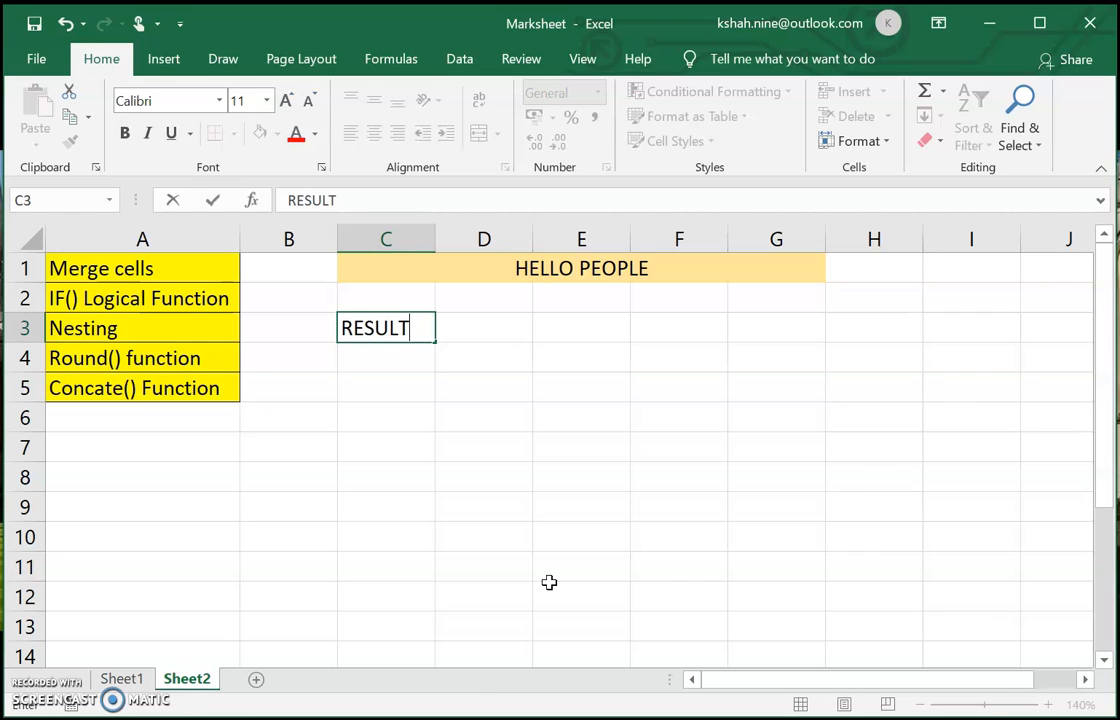
pyautogui.write('LT')
pyautogui.press('Return')
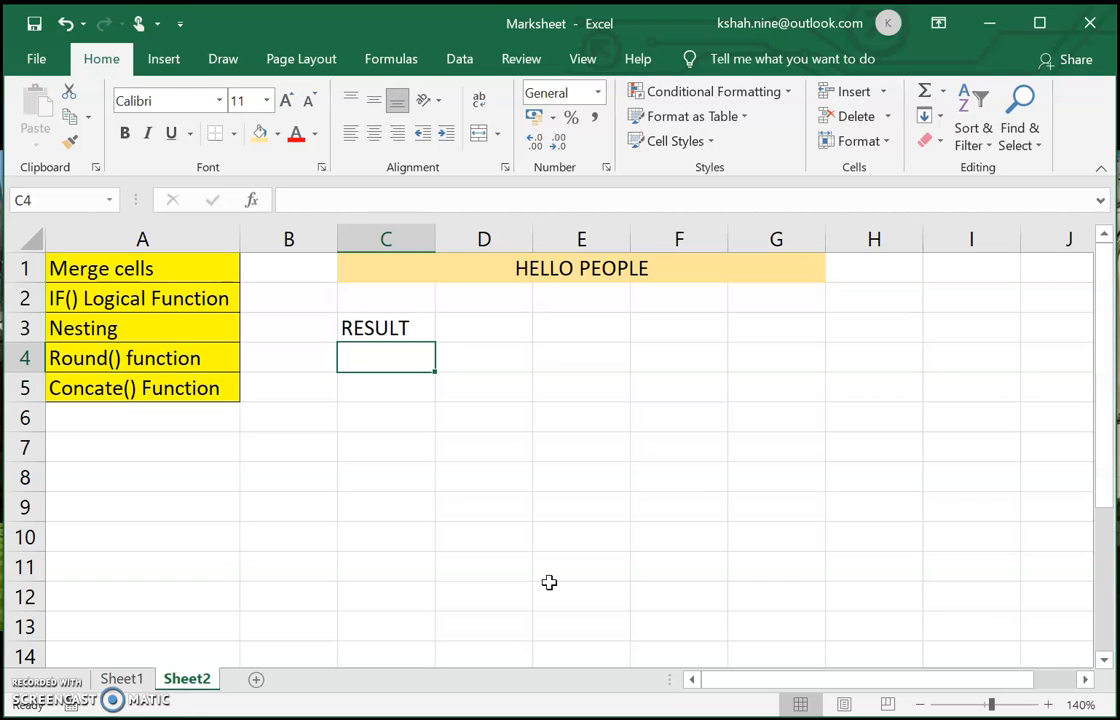
pyautogui.write('87')
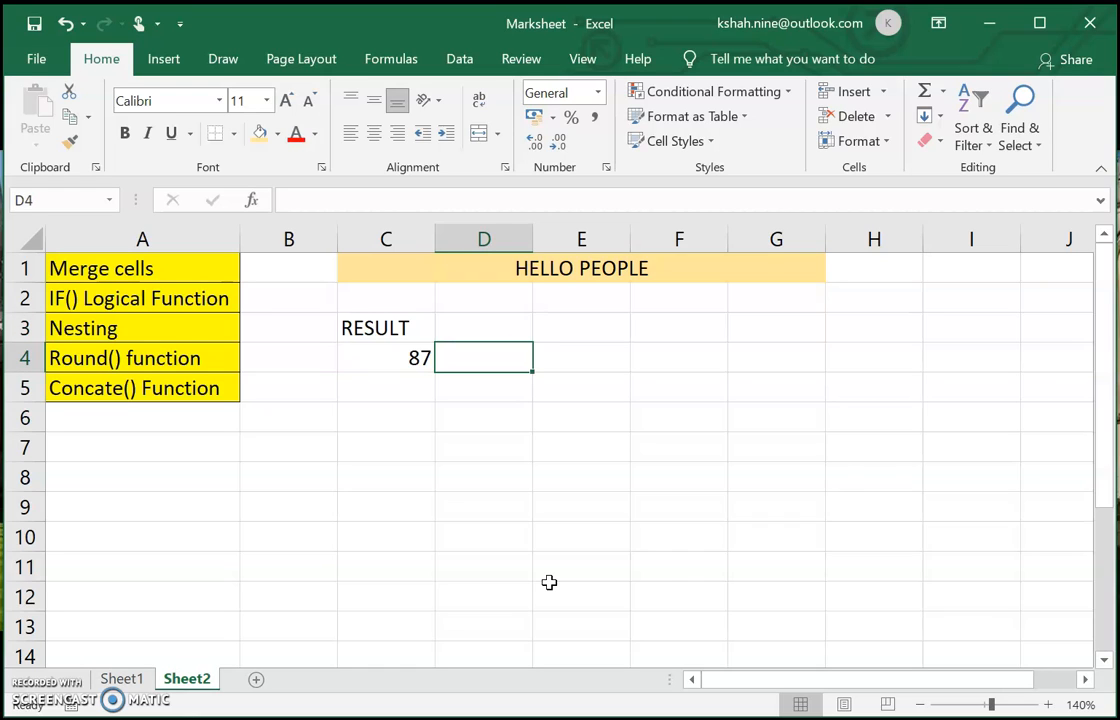
# Enter the heading PASS/FAIL in cell D3 beside RESULT
pyautogui.press('Left')
pyautogui.press('Right')
pyautogui.press('Left')
pyautogui.press('Right')
pyautogui.press('Up')
pyautogui.write('PA')
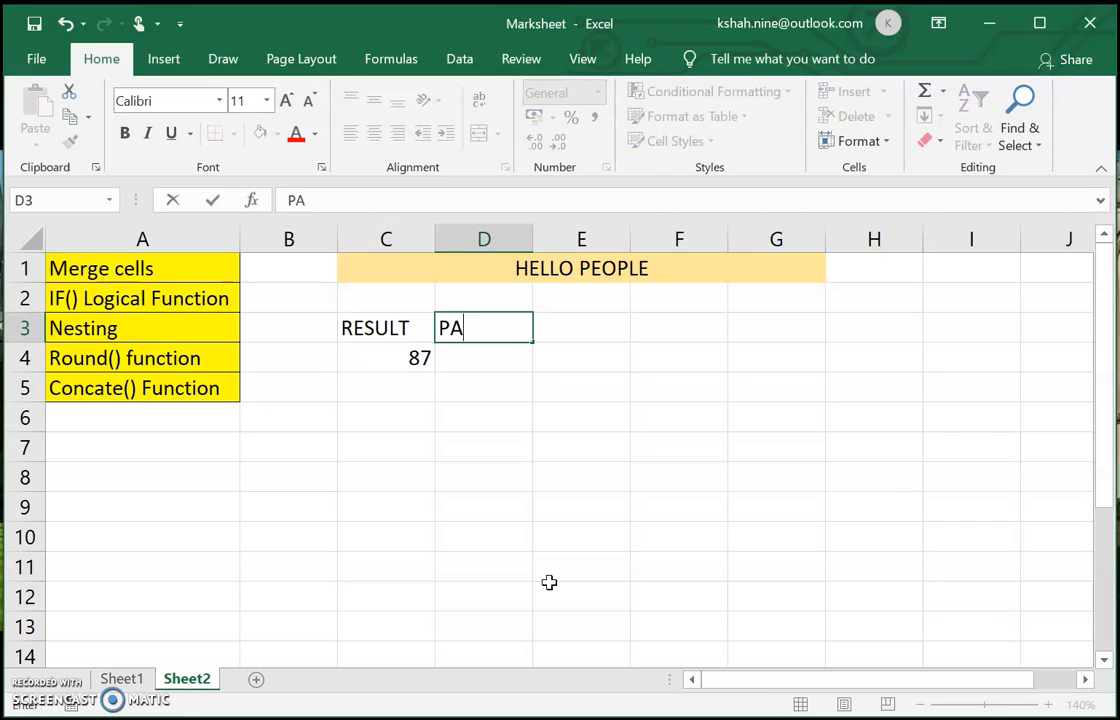
pyautogui.write('SS/FAIL')
pyautogui.press('Return')
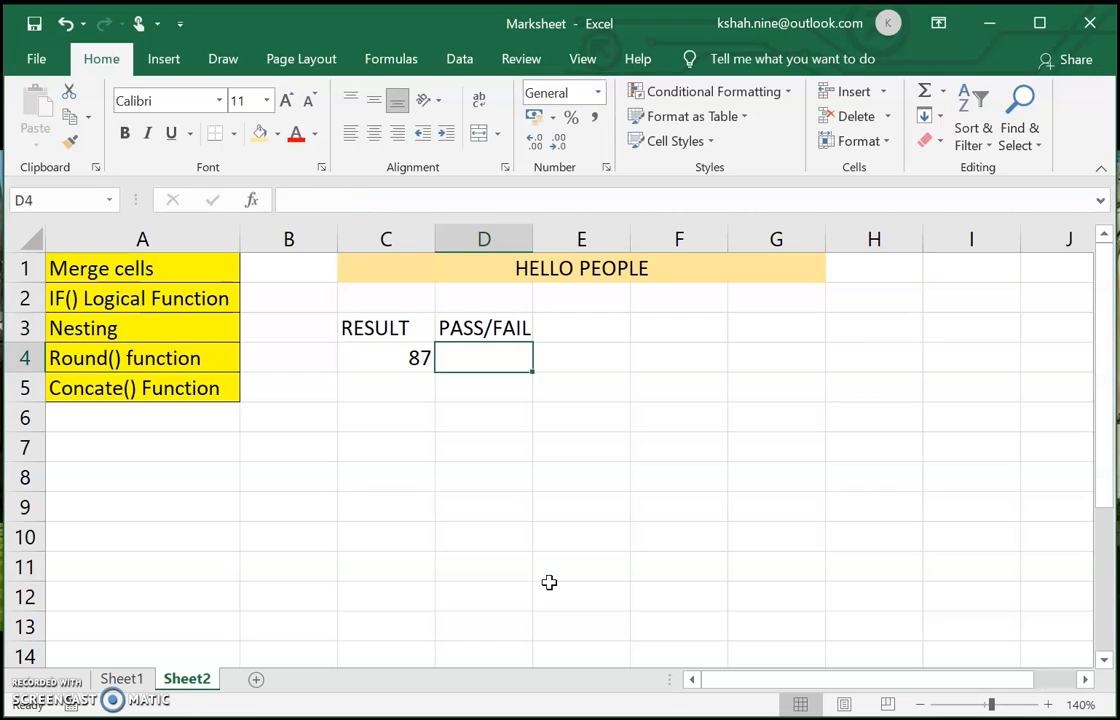
# Center the contents of the small result table in cells C3 to D4
pyautogui.press('Left')
pyautogui.click(389, 328)
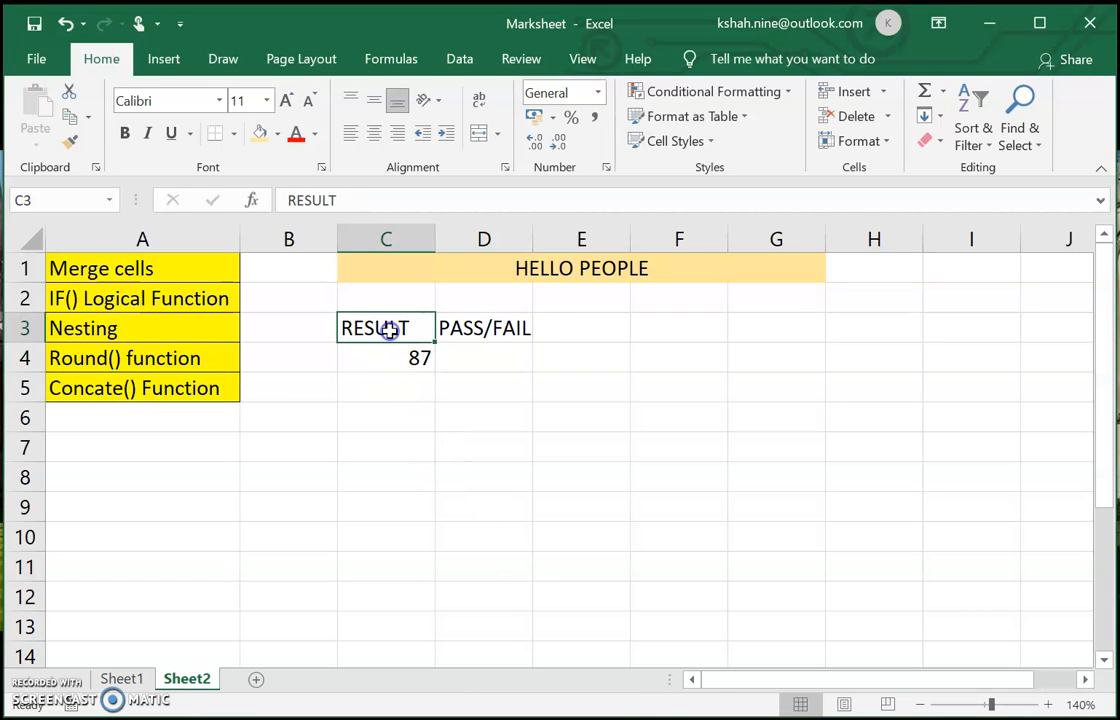
pyautogui.hotkey('shift', 'Right')
pyautogui.hotkey('shift', 'Down')
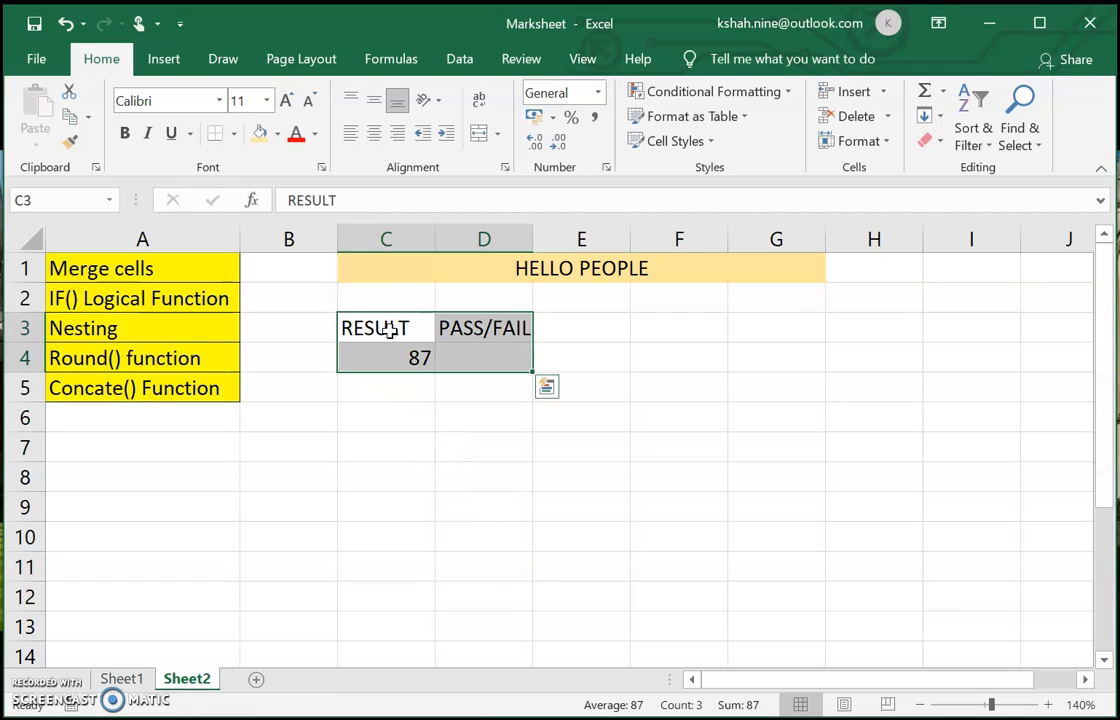
pyautogui.click(373, 133)
pyautogui.click(494, 424)
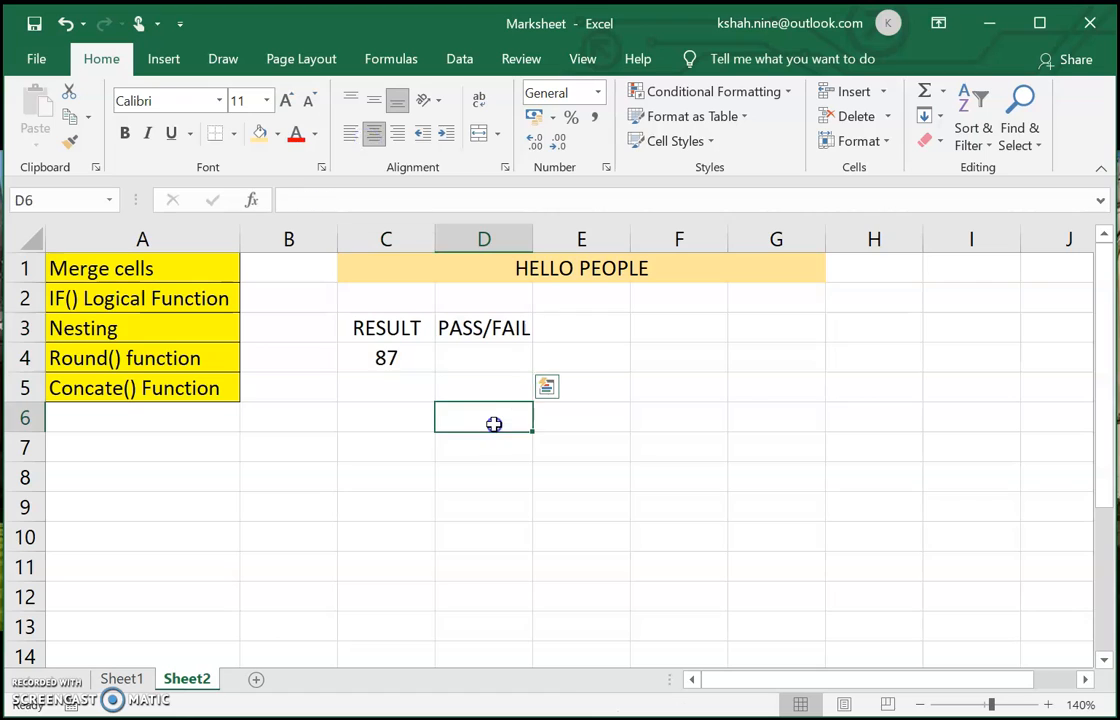
# Make the RESULT and PASS/FAIL headings bold and widen columns C and D
pyautogui.click(392, 326)
pyautogui.hotkey('shift', 'Right')
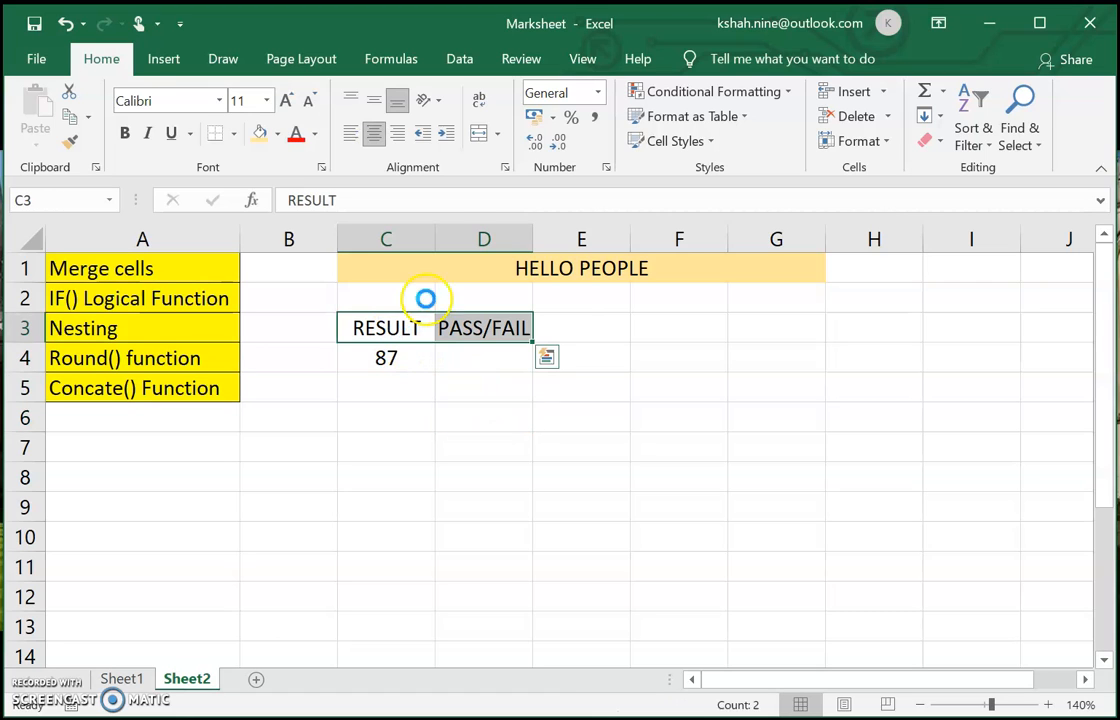
pyautogui.hotkey('ctrl', 'b')
pyautogui.moveTo(435, 233); pyautogui.dragTo(457, 230)
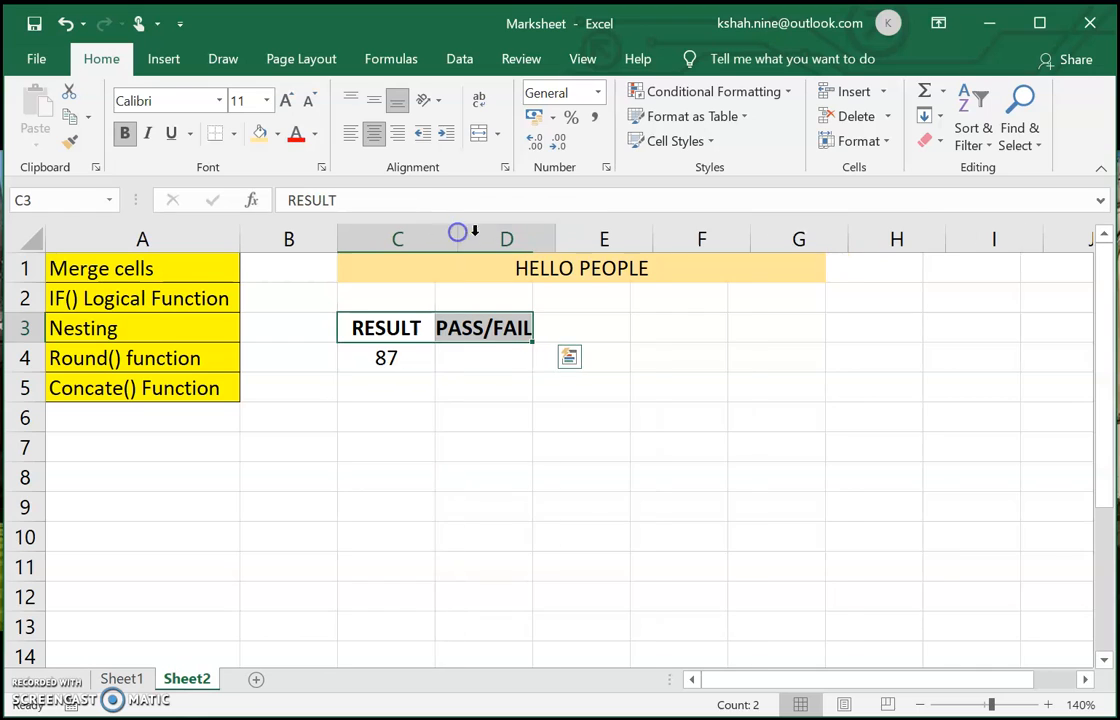
pyautogui.moveTo(555, 237); pyautogui.dragTo(597, 238)
pyautogui.click(598, 473)
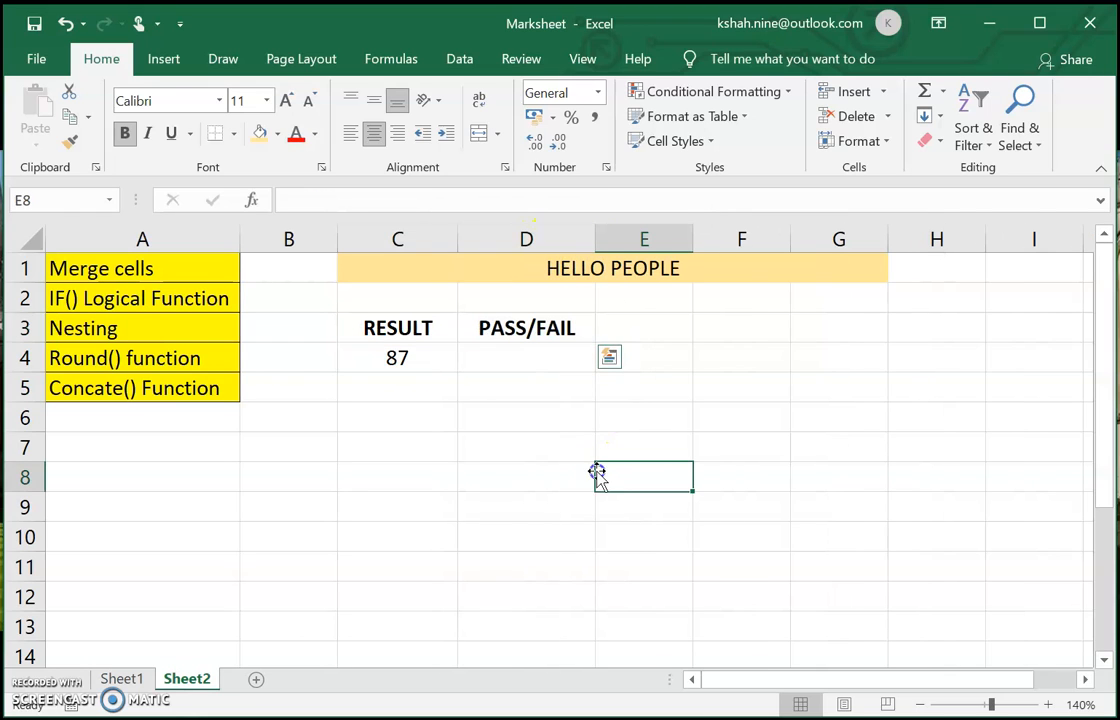
# Begin an IF formula in cell D4 with the logical test C4>=35
pyautogui.click(403, 359)
pyautogui.click(538, 358)
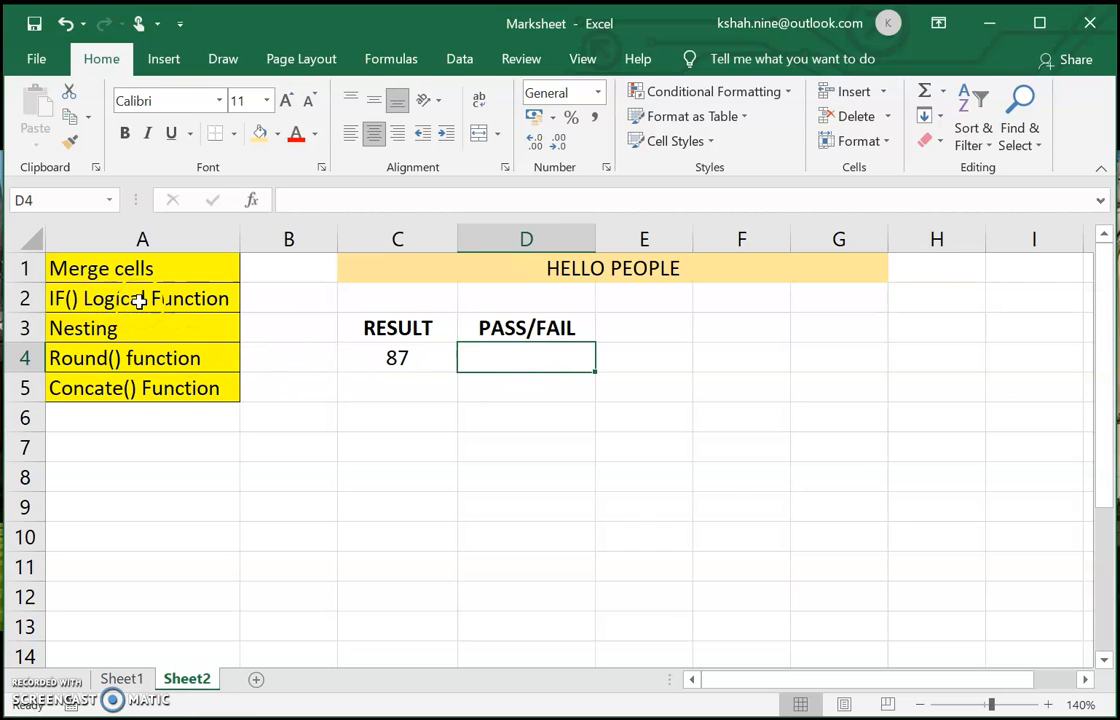
pyautogui.doubleClick(551, 357)
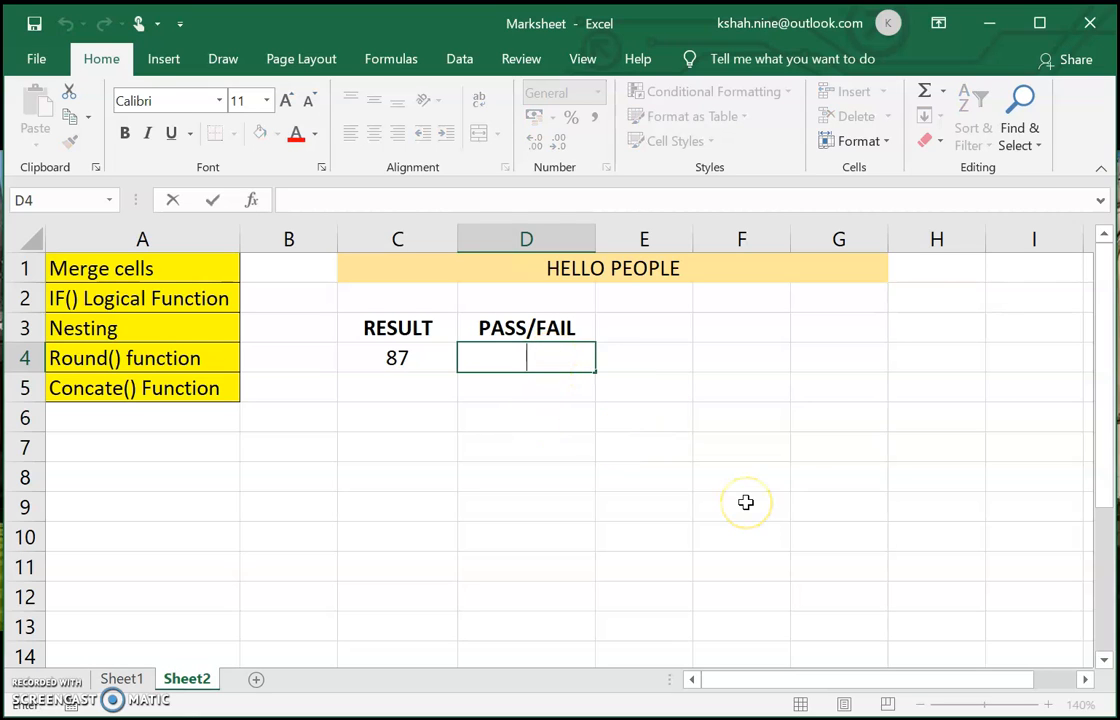
pyautogui.write('=')
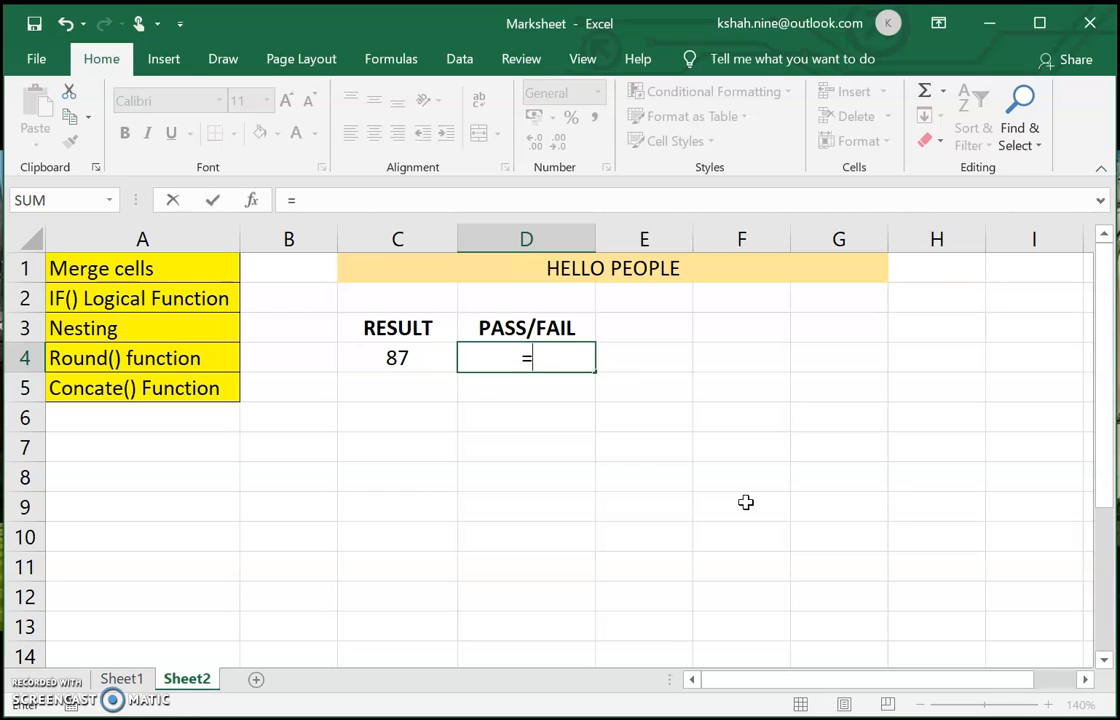
pyautogui.write('IF')
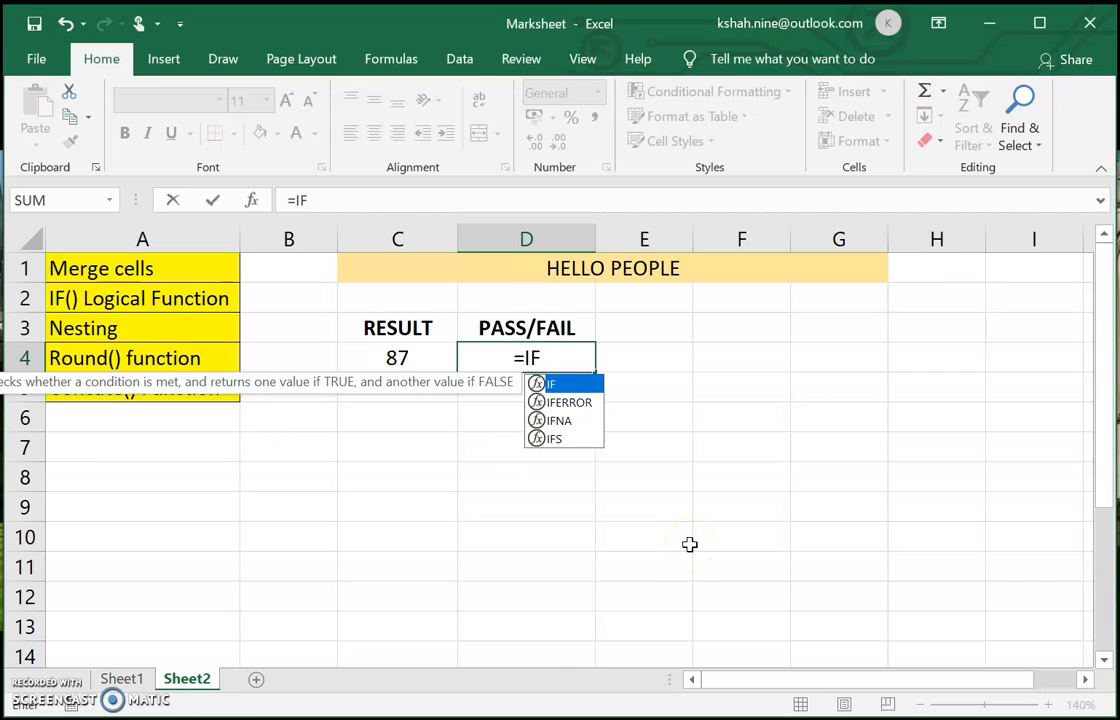
pyautogui.write('(')
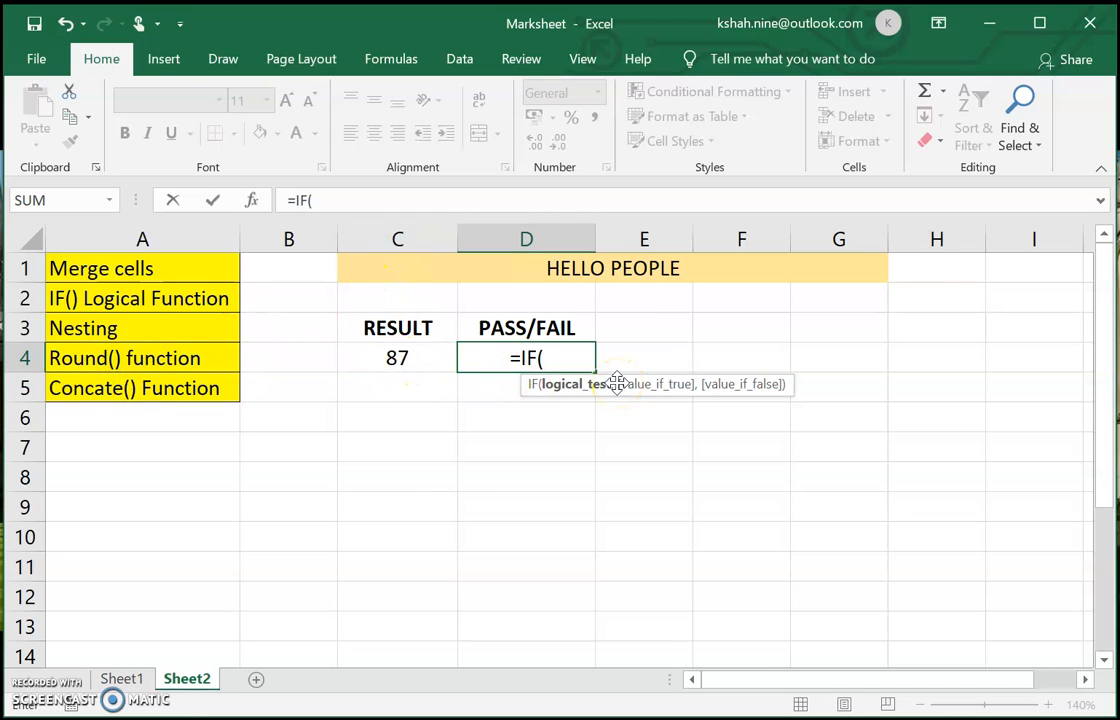
pyautogui.write('C4')
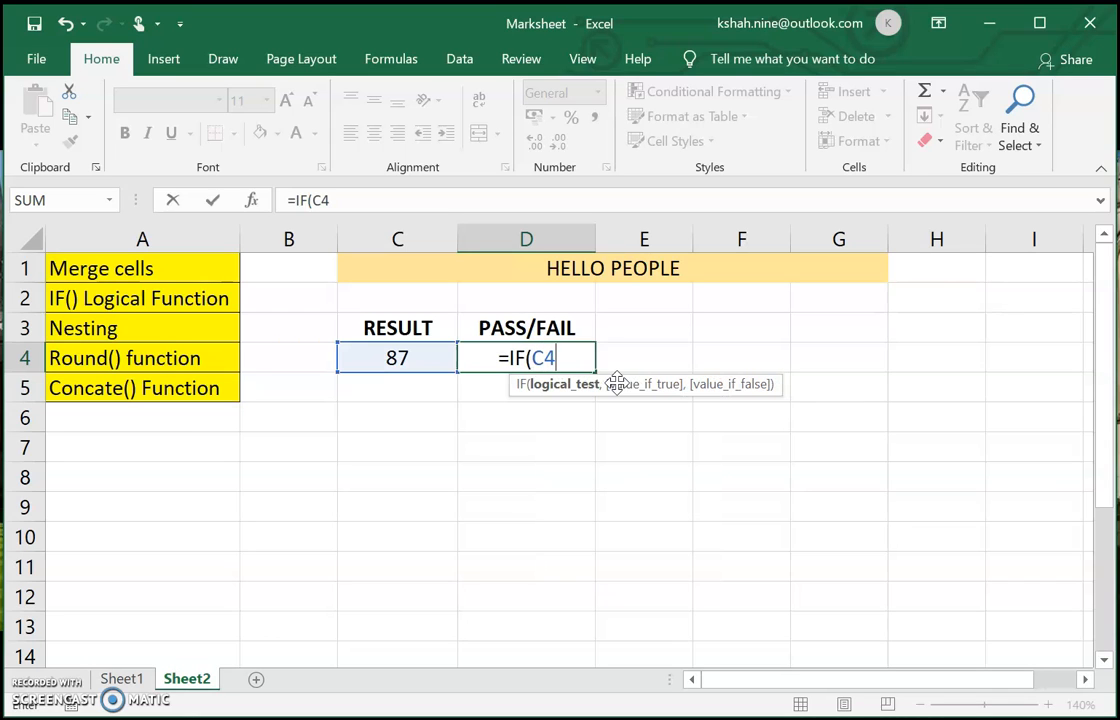
pyautogui.write('>')
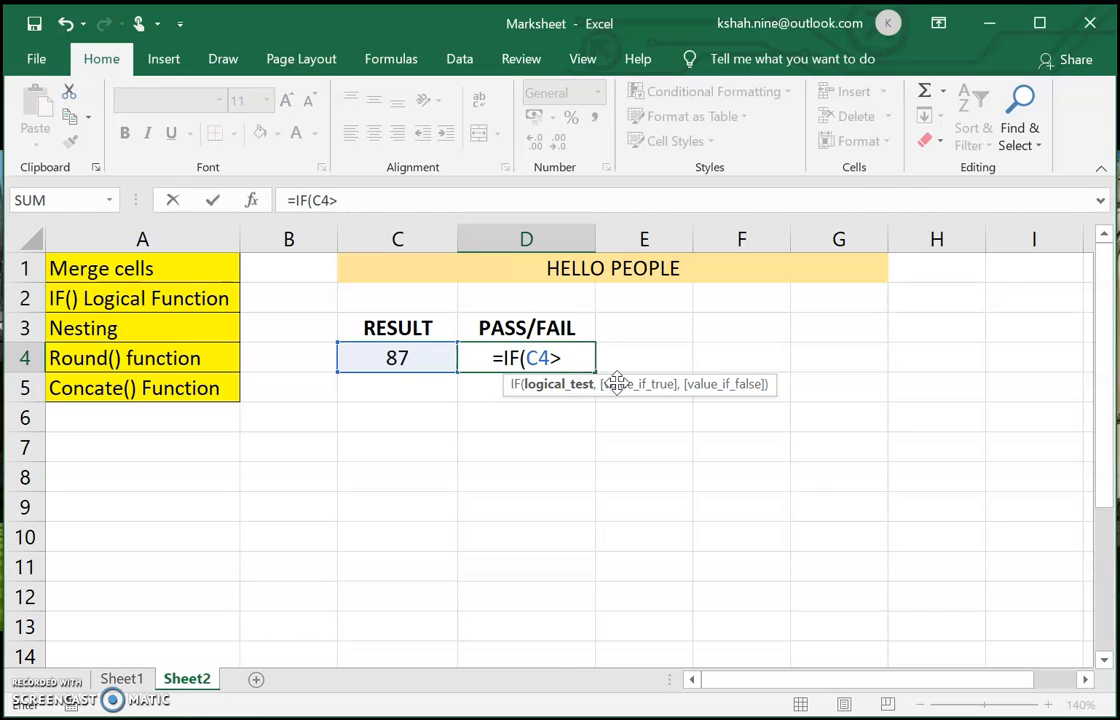
pyautogui.write('=3')
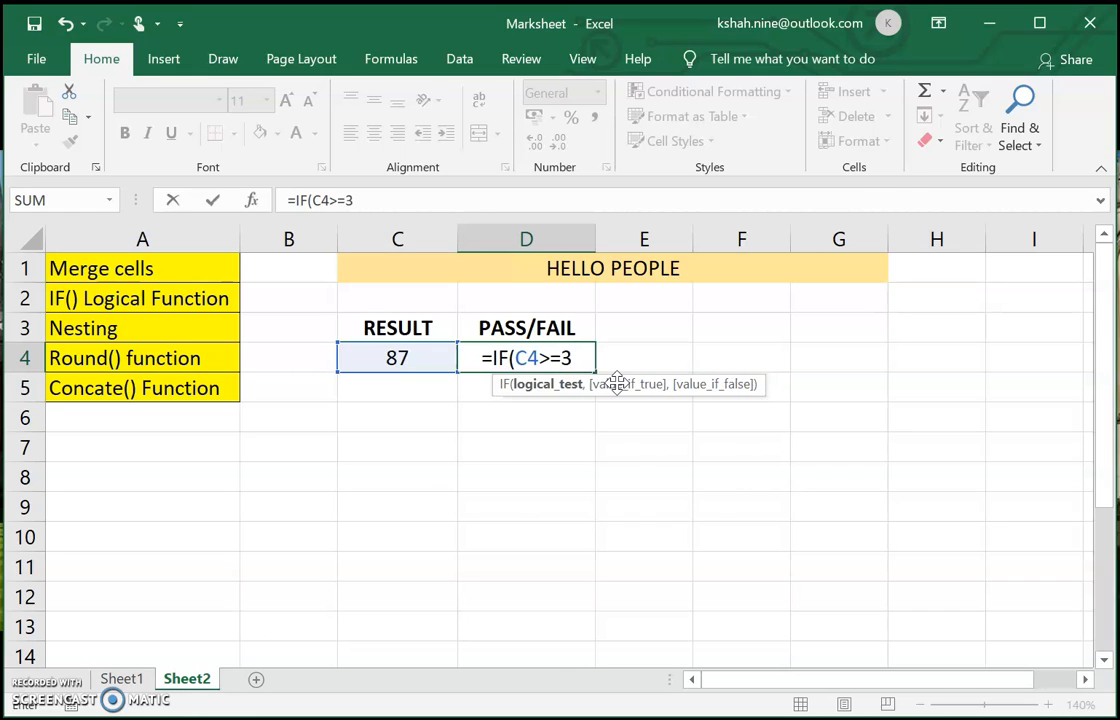
pyautogui.write('5')
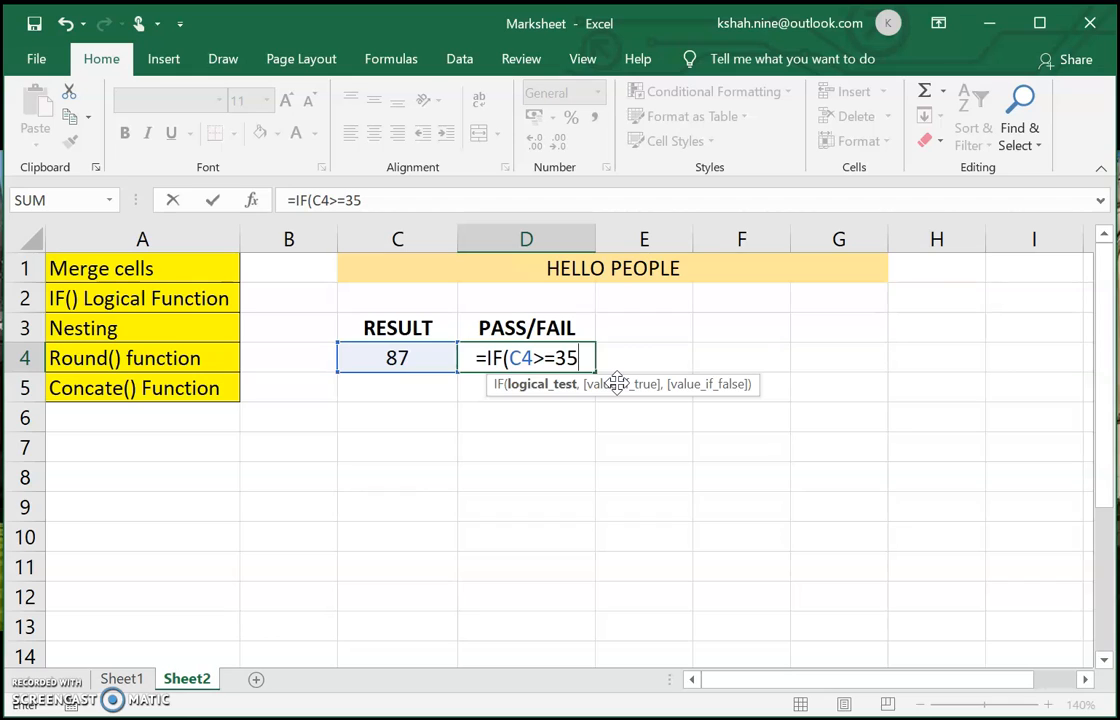
pyautogui.write(',')
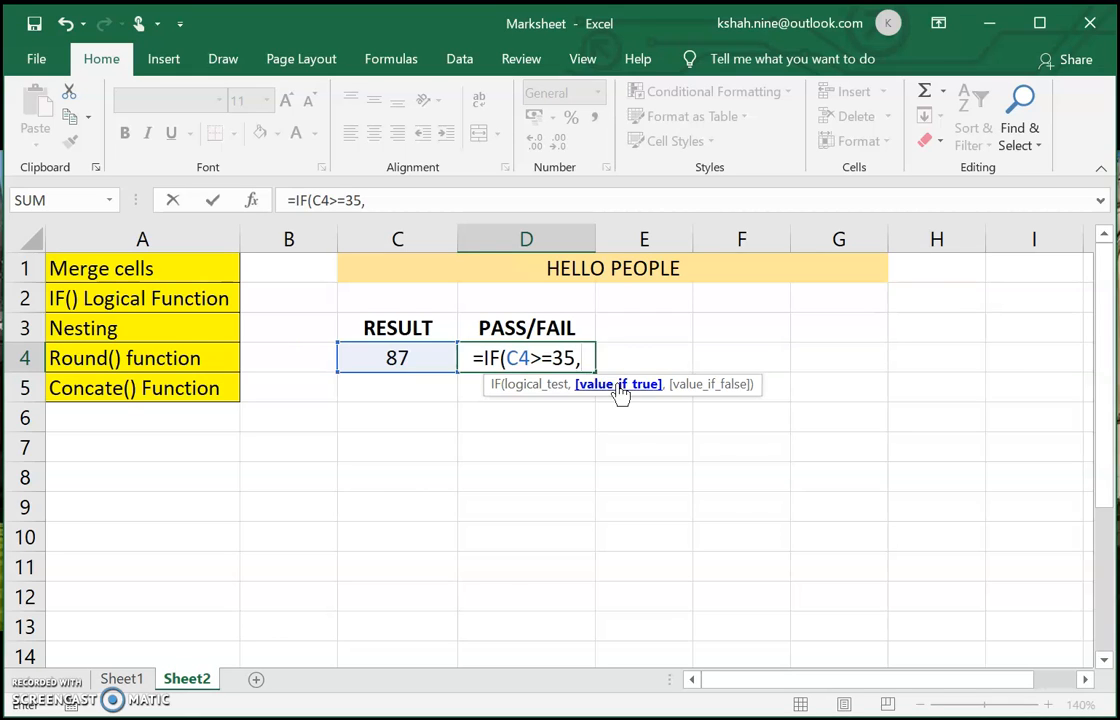
# Add "PASS" as the value if true and "FAIL" as the value if false in the D4 formula
pyautogui.write('""')
pyautogui.press('Escape')
pyautogui.press('Left')
pyautogui.write('PA')
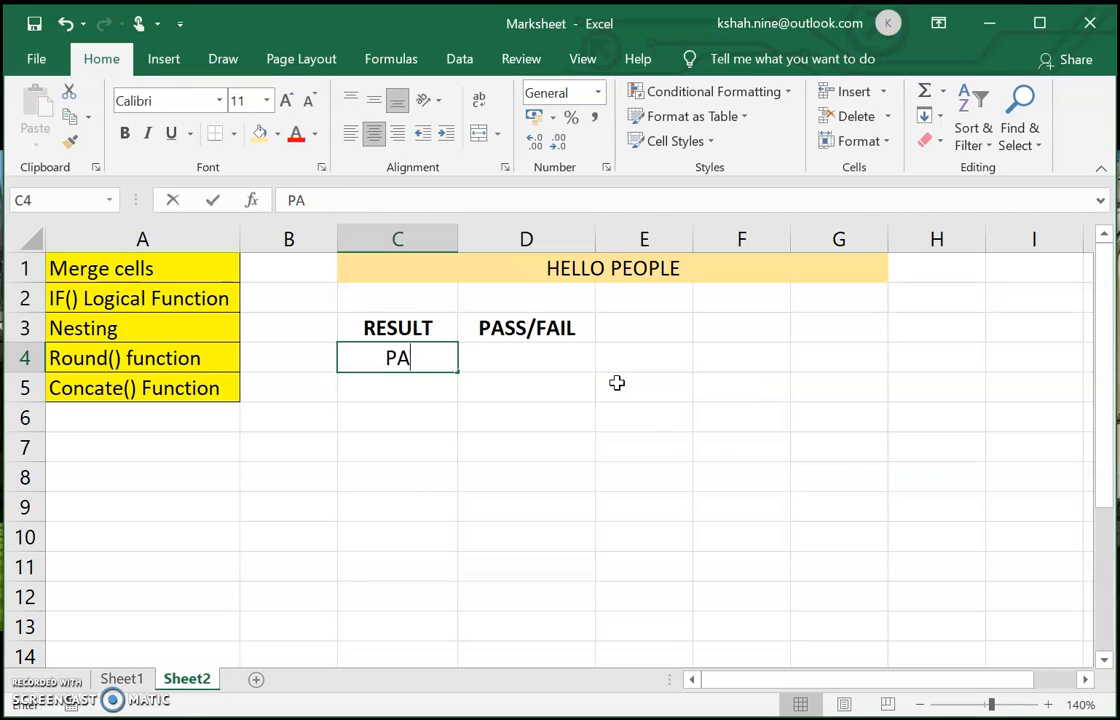
pyautogui.press('Escape')
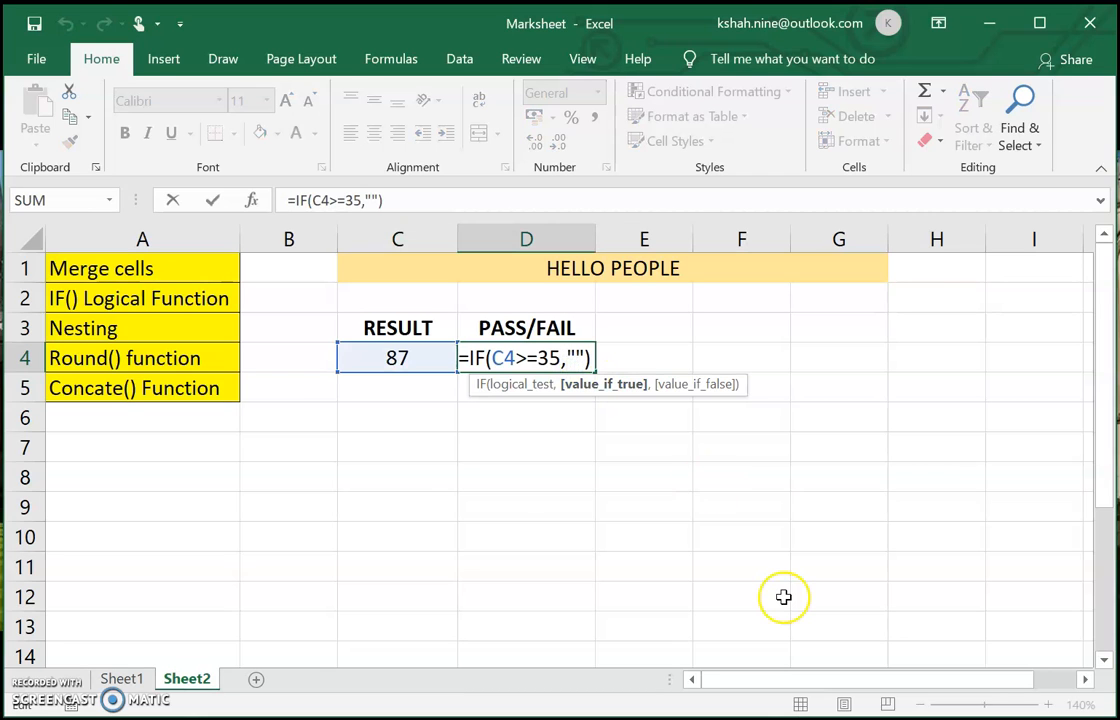
pyautogui.write('PASS')
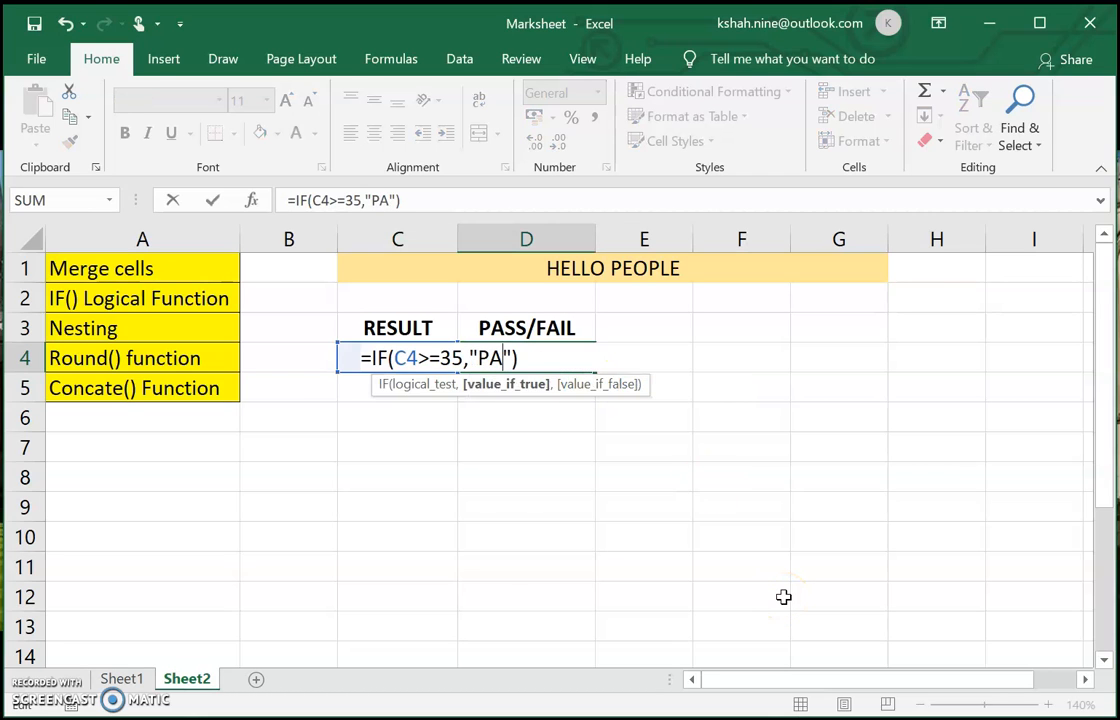
pyautogui.press('Right')
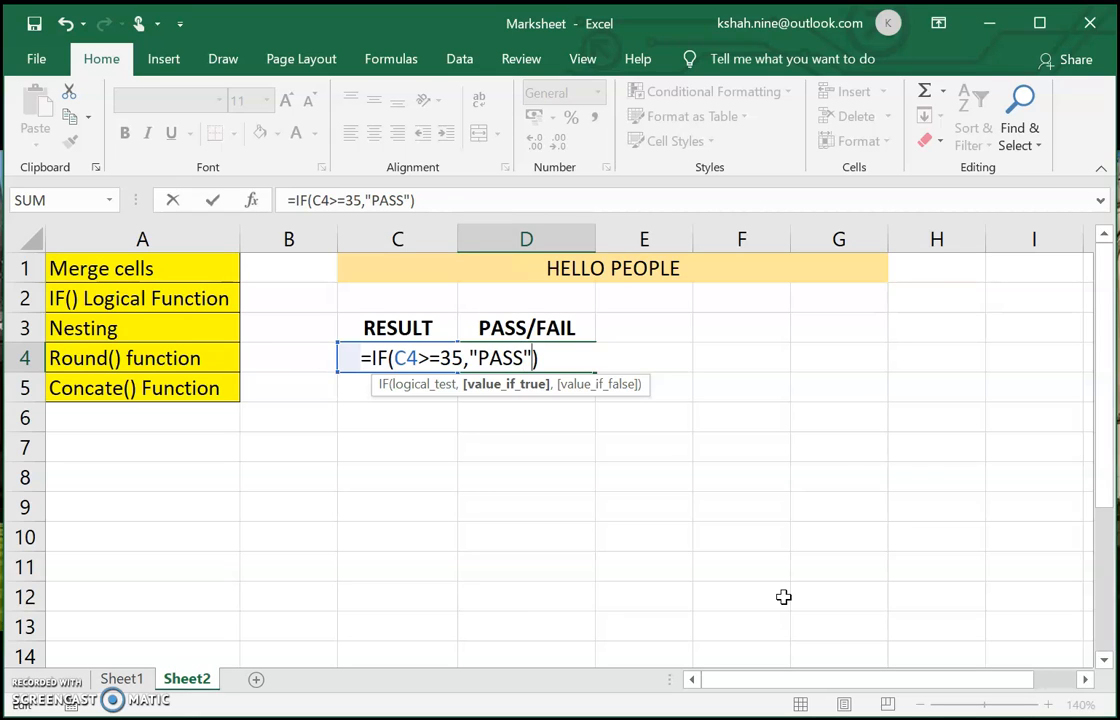
pyautogui.write(',')
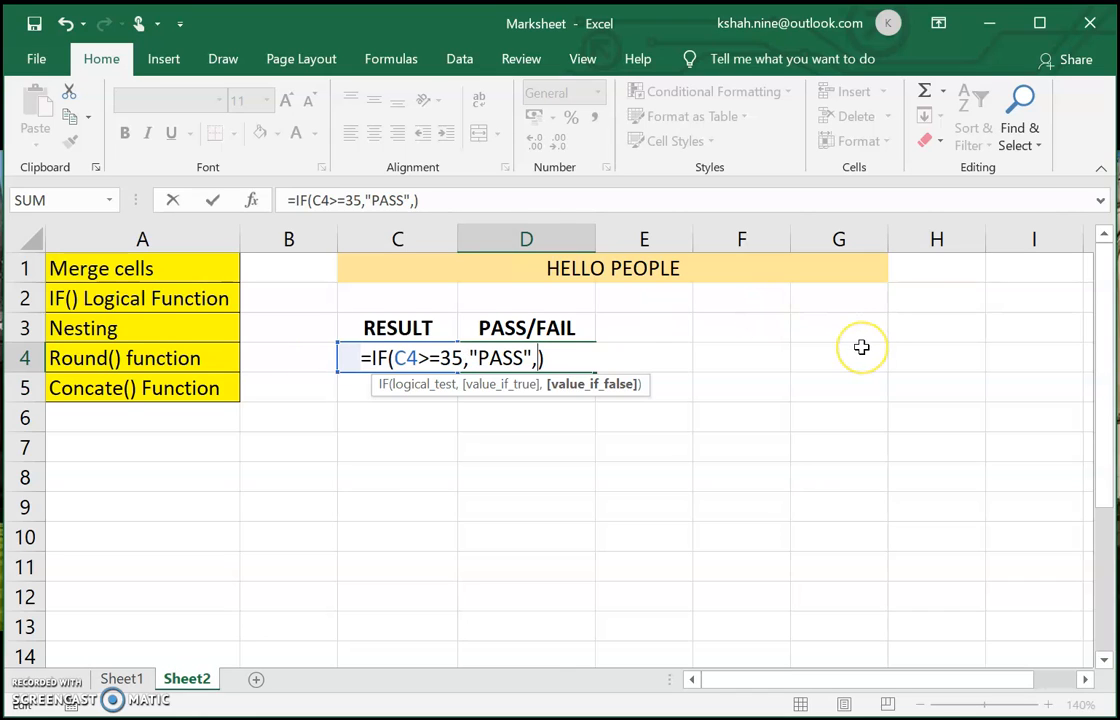
pyautogui.write('"')
pyautogui.write('FAIL"')
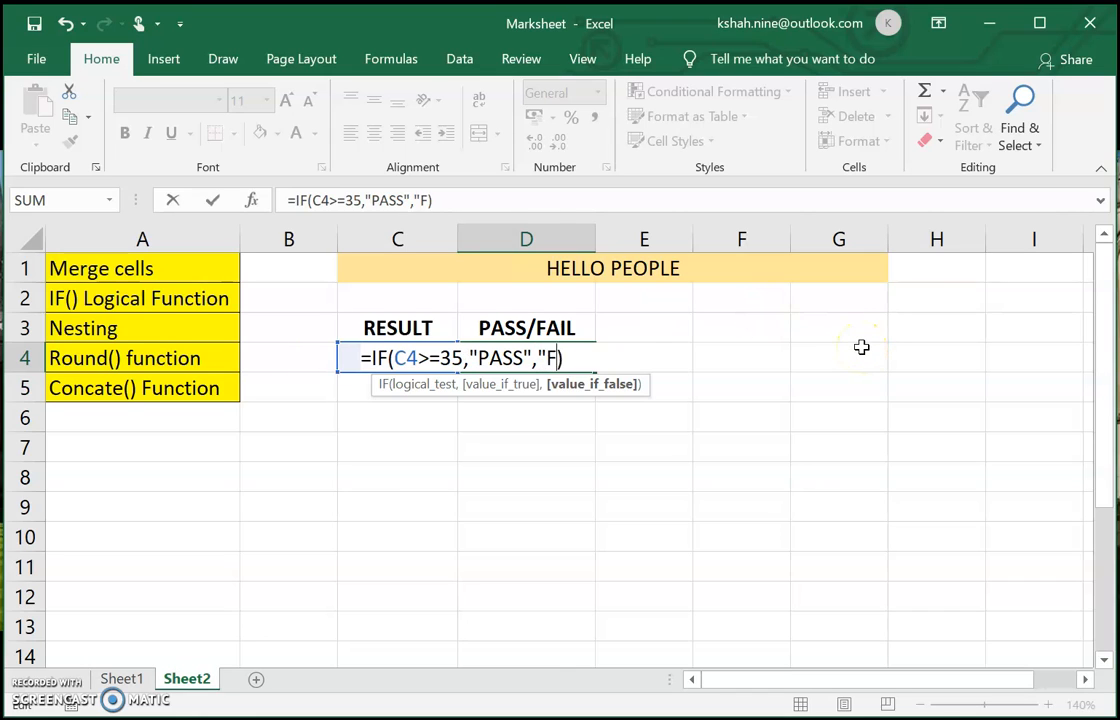
# Review the logical test and the PASS and FAIL arguments of the D4 formula, and commit it
pyautogui.press('Left')
pyautogui.press('Left')
pyautogui.press('Left')
pyautogui.press('Left')
pyautogui.press('Left')
pyautogui.press('Left')
pyautogui.press('Left')
pyautogui.press('Left')
pyautogui.press('Left')
pyautogui.press('Left')
pyautogui.press('Left')
pyautogui.press('Left')
pyautogui.press('Left')
pyautogui.press('Left')
pyautogui.hotkey('shift', 'Left')
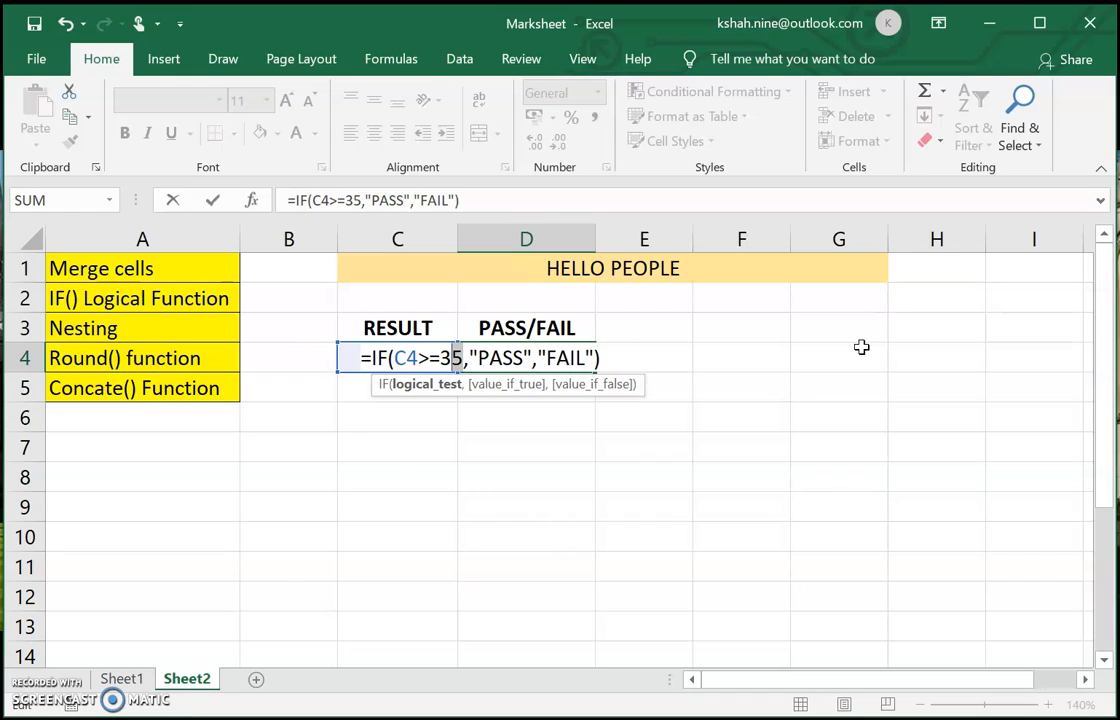
pyautogui.hotkey('shift', 'Left')
pyautogui.hotkey('shift', 'Left')
pyautogui.hotkey('shift', 'Left')
pyautogui.hotkey('shift', 'Left')
pyautogui.hotkey('shift', 'Left')
pyautogui.press('Right')
pyautogui.press('Right')
pyautogui.press('Right')
pyautogui.hotkey('shift', 'Right')
pyautogui.hotkey('shift', 'Right')
pyautogui.hotkey('shift', 'Right')
pyautogui.hotkey('shift', 'Right')
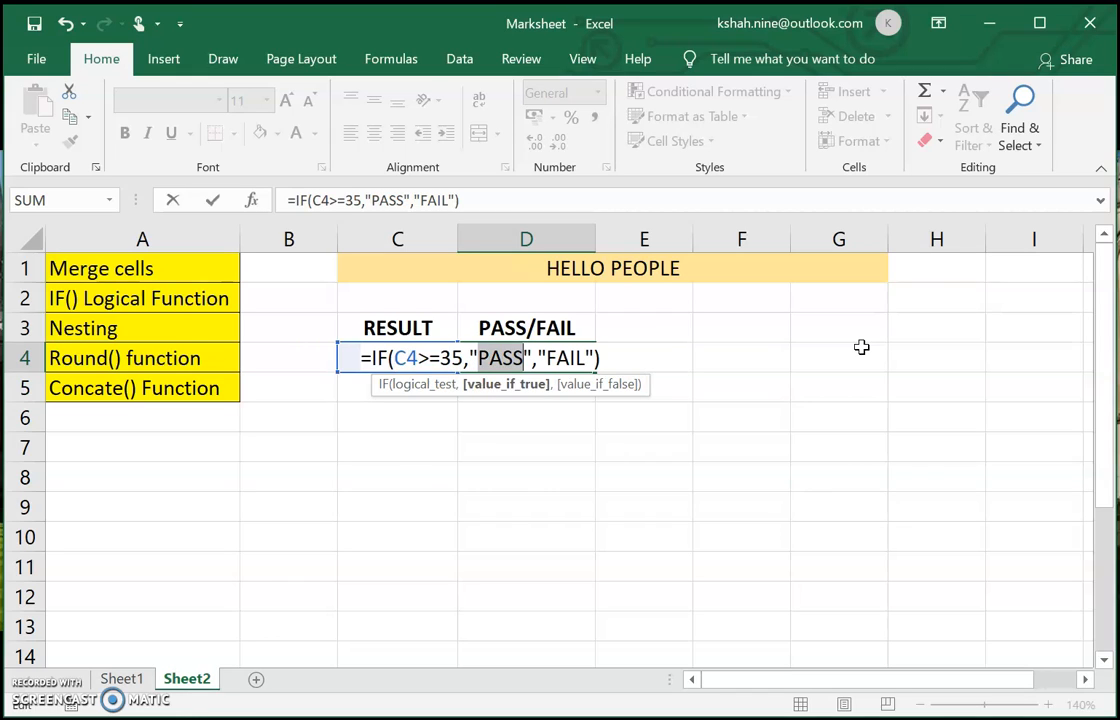
pyautogui.press('Right')
pyautogui.press('Right')
pyautogui.press('Right')
pyautogui.press('Right')
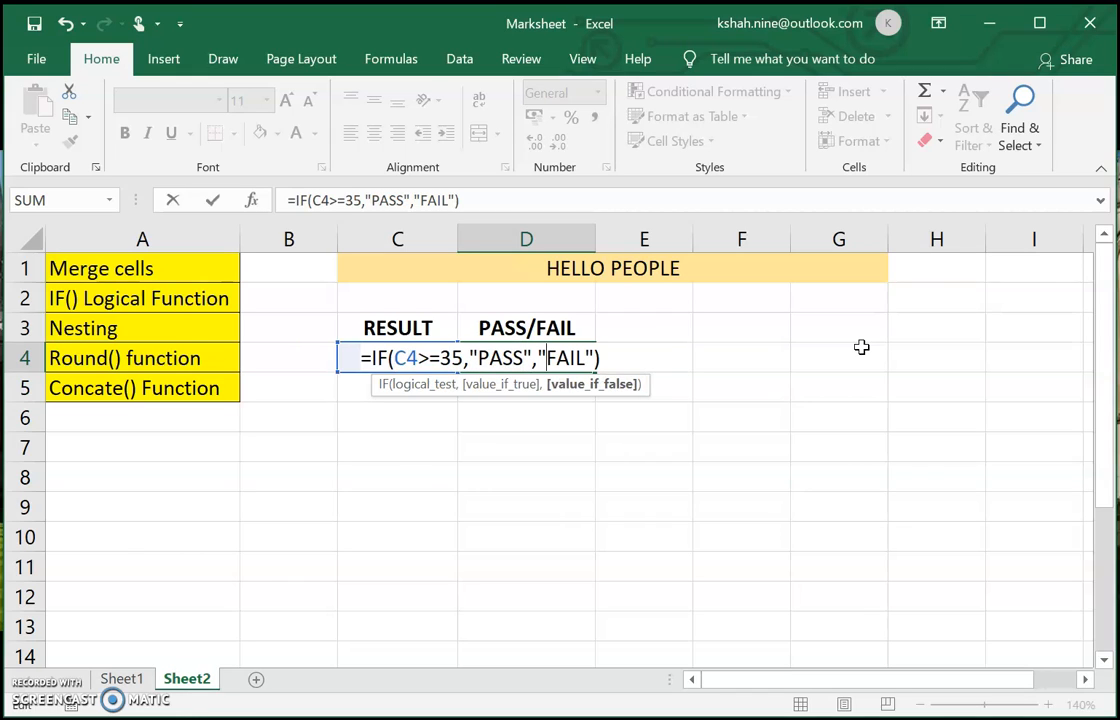
pyautogui.hotkey('shift', 'Right')
pyautogui.hotkey('shift', 'Right')
pyautogui.hotkey('shift', 'Right')
pyautogui.hotkey('shift', 'Right')
pyautogui.press('End')
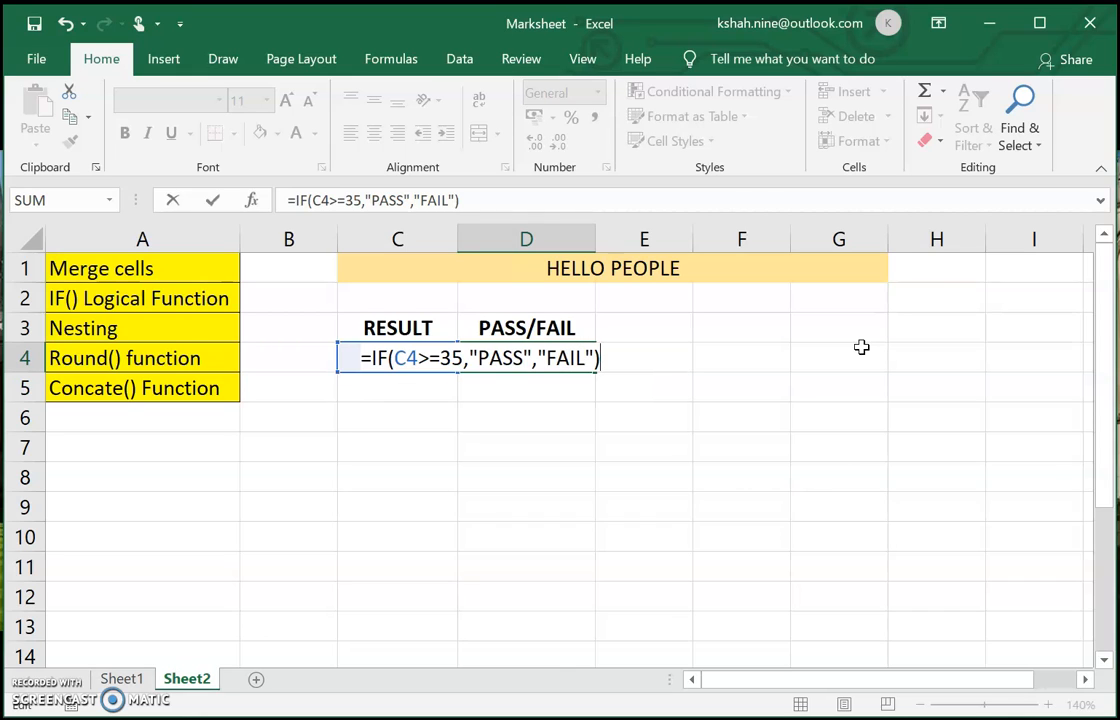
pyautogui.press('Return')
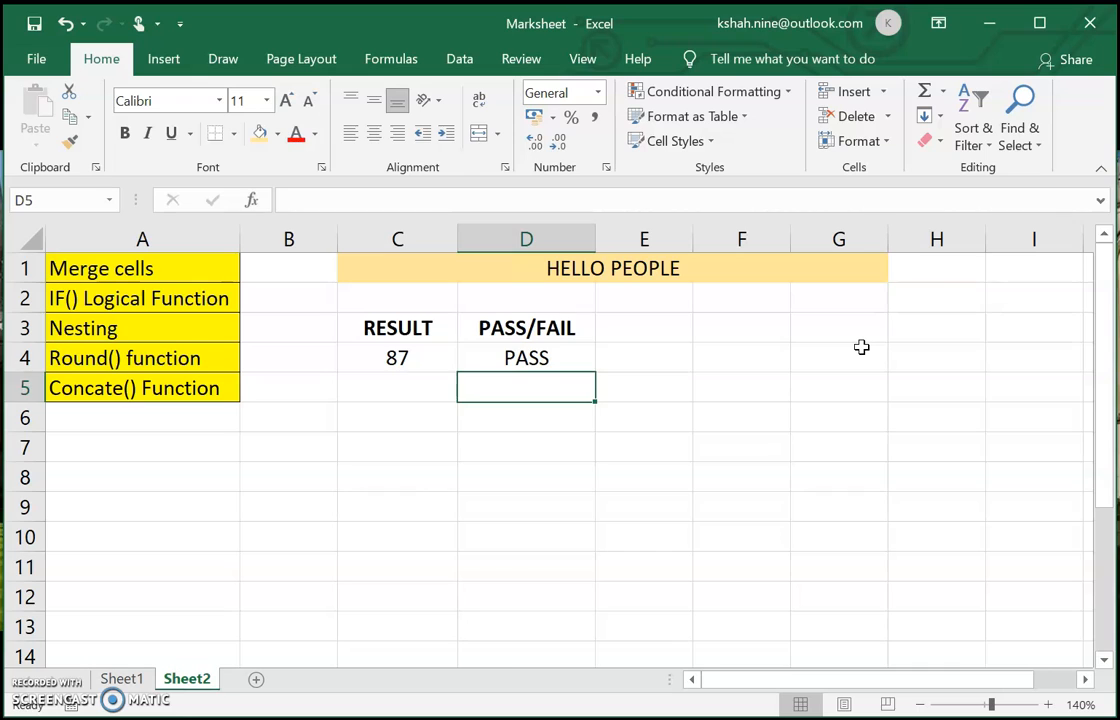
# Test the pass/fail formula with marks of 32 and 35 in cell C4, leaving 35 entered
pyautogui.press('Up')
pyautogui.press('Left')
pyautogui.press('Right')
pyautogui.press('Left')
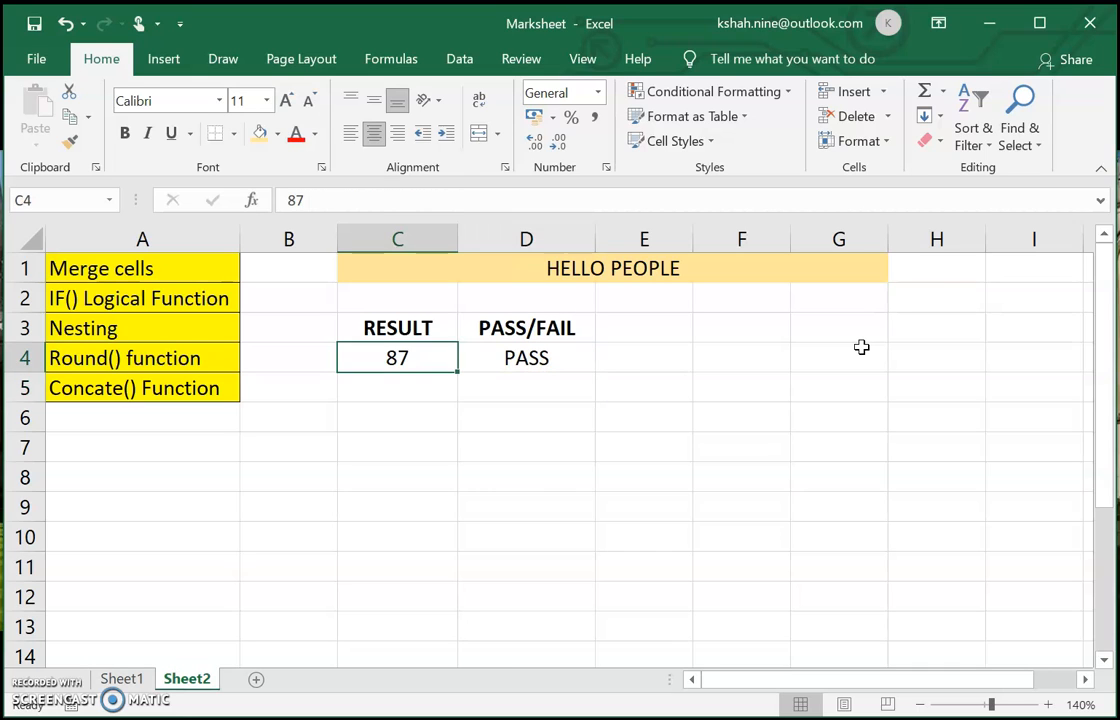
pyautogui.write('32')
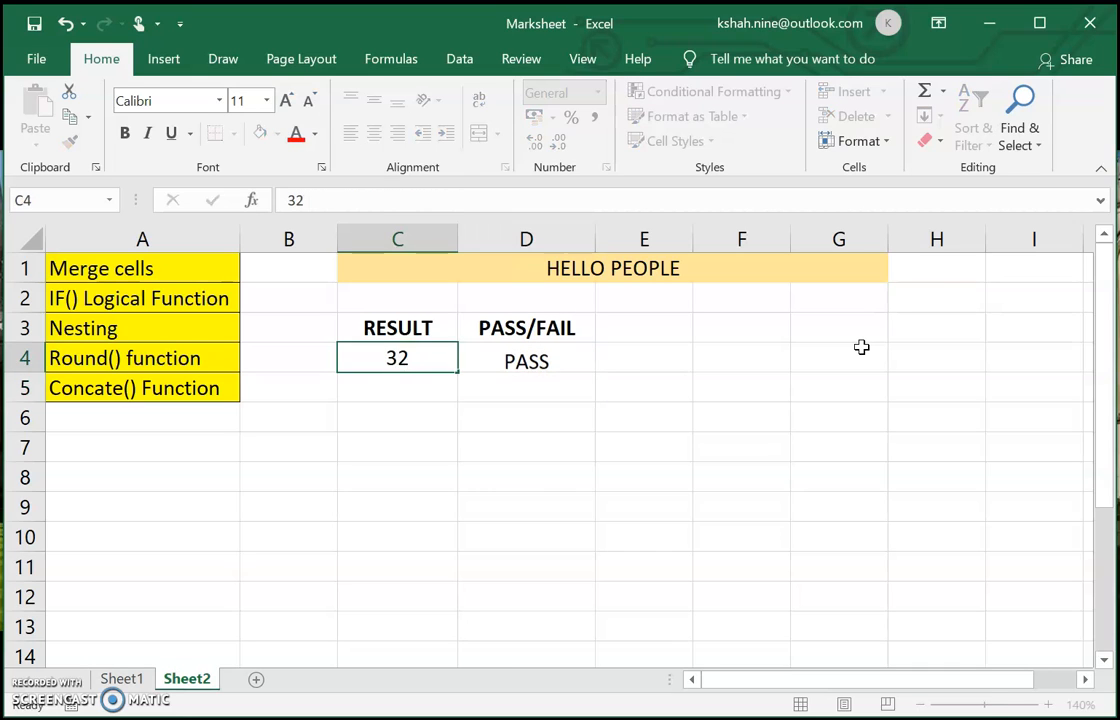
pyautogui.press('Return')
pyautogui.press('Up')
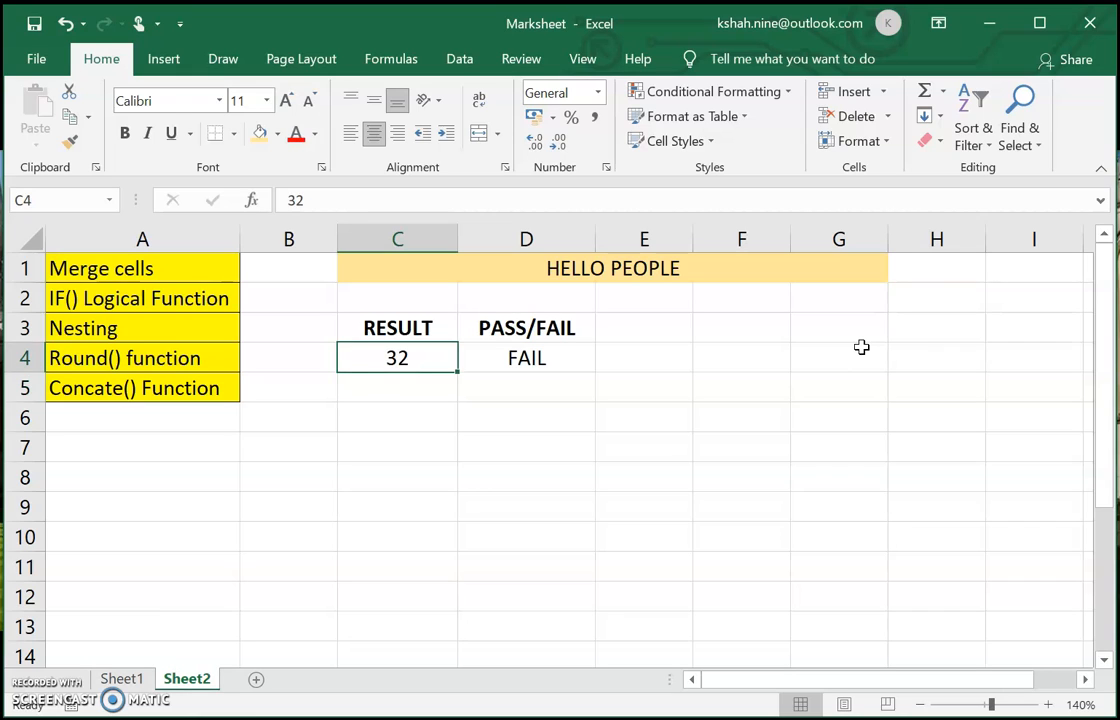
pyautogui.write('35')
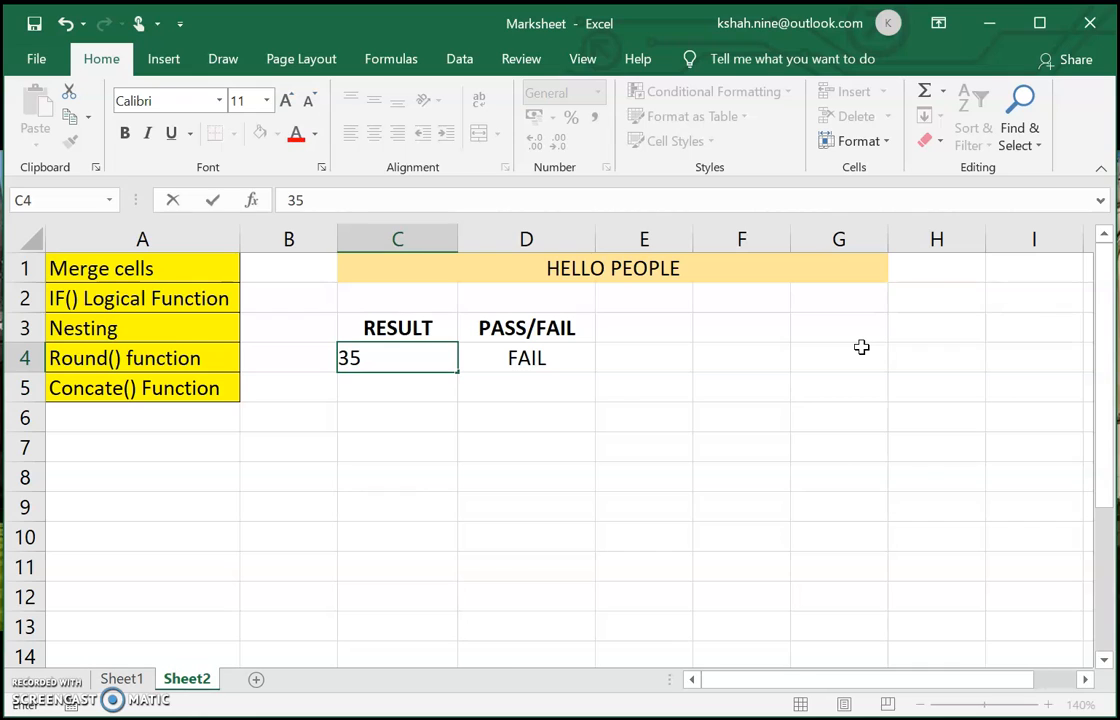
pyautogui.press('Return')
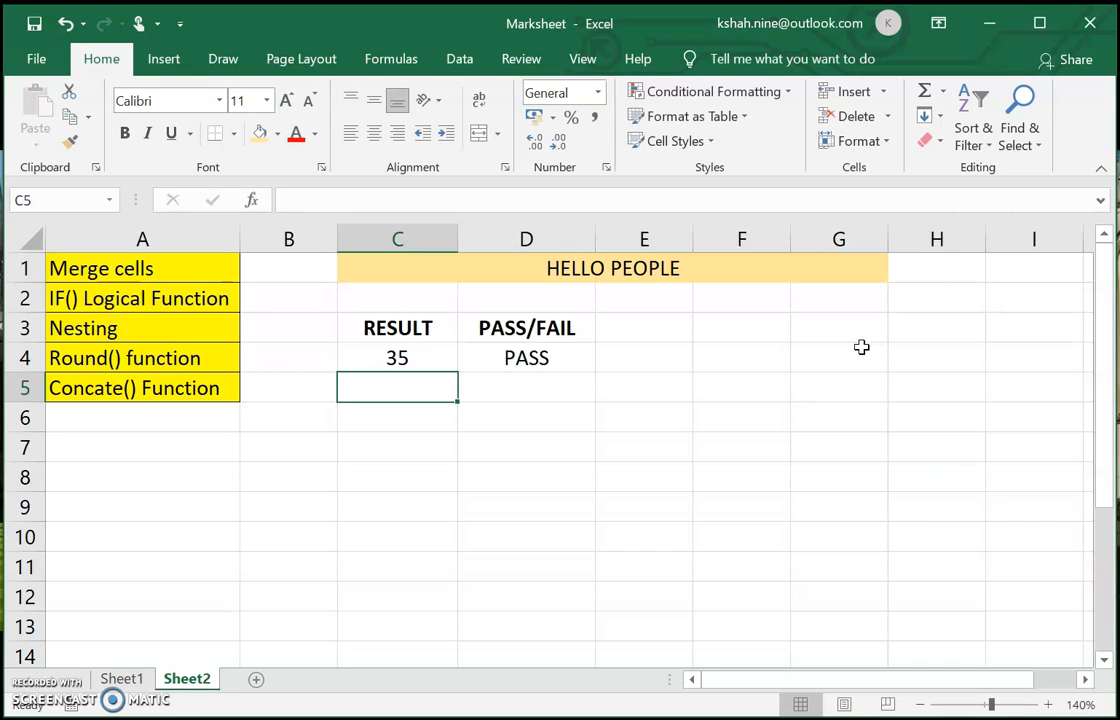
# Change the logical test in the D4 formula to C4>35 by removing the equals sign from the comparison
pyautogui.press('Up')
pyautogui.press('Right')
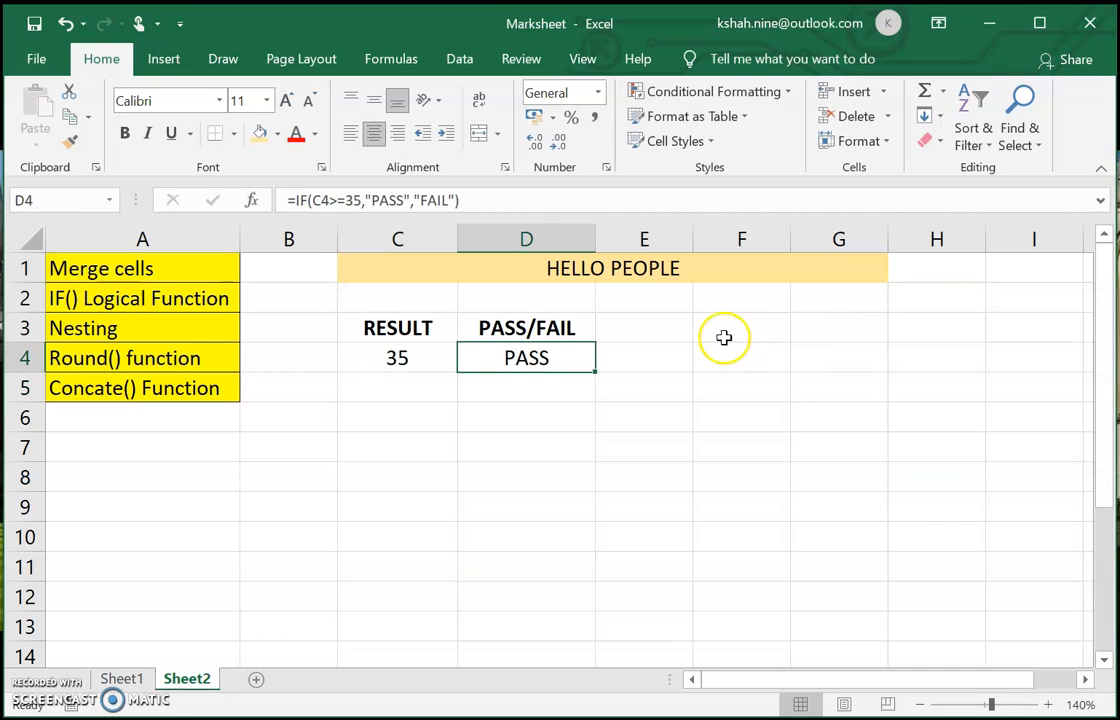
pyautogui.doubleClick(570, 366)
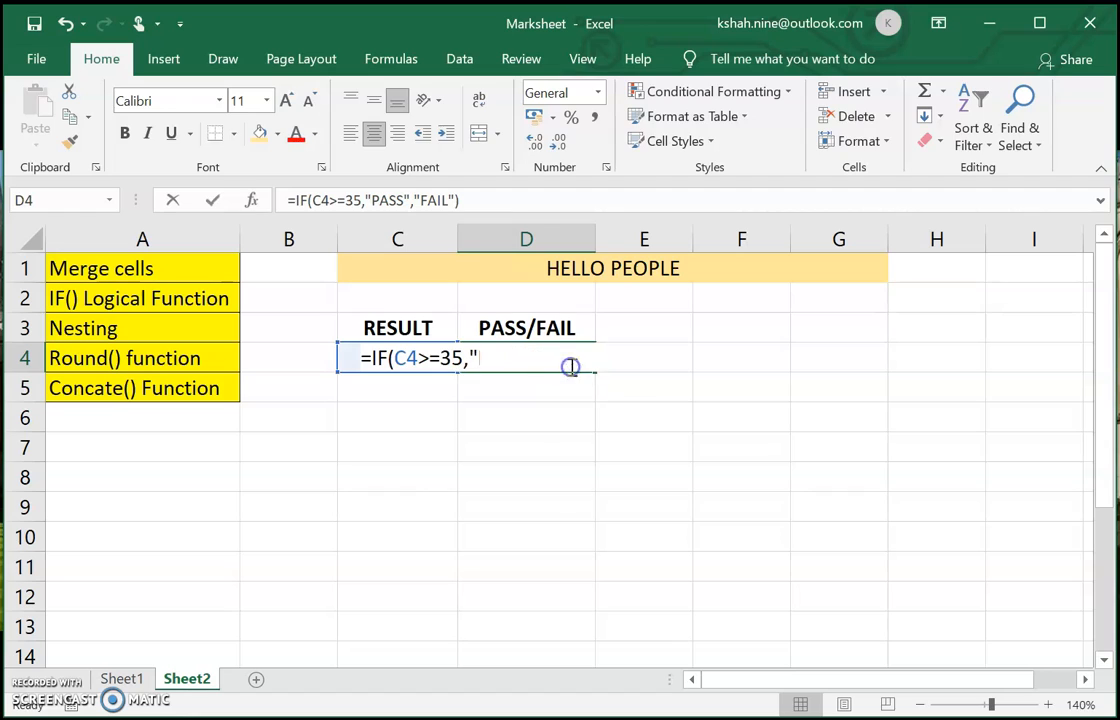
pyautogui.click(432, 360)
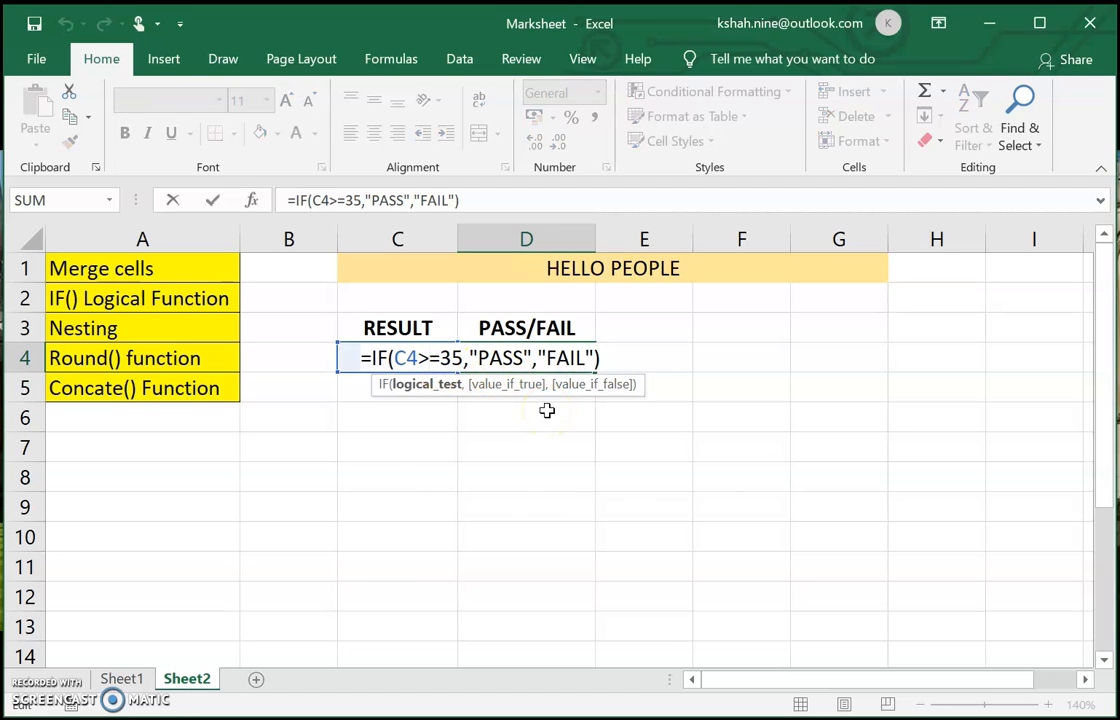
pyautogui.press('Delete')
pyautogui.press('End')
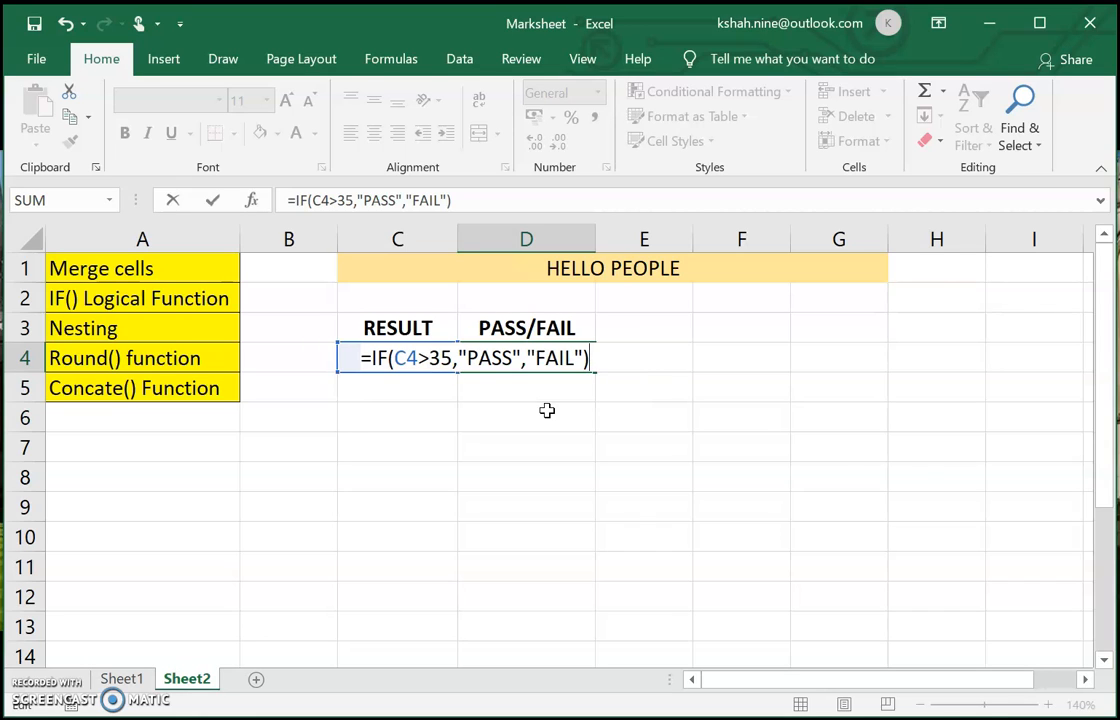
pyautogui.press('Return')
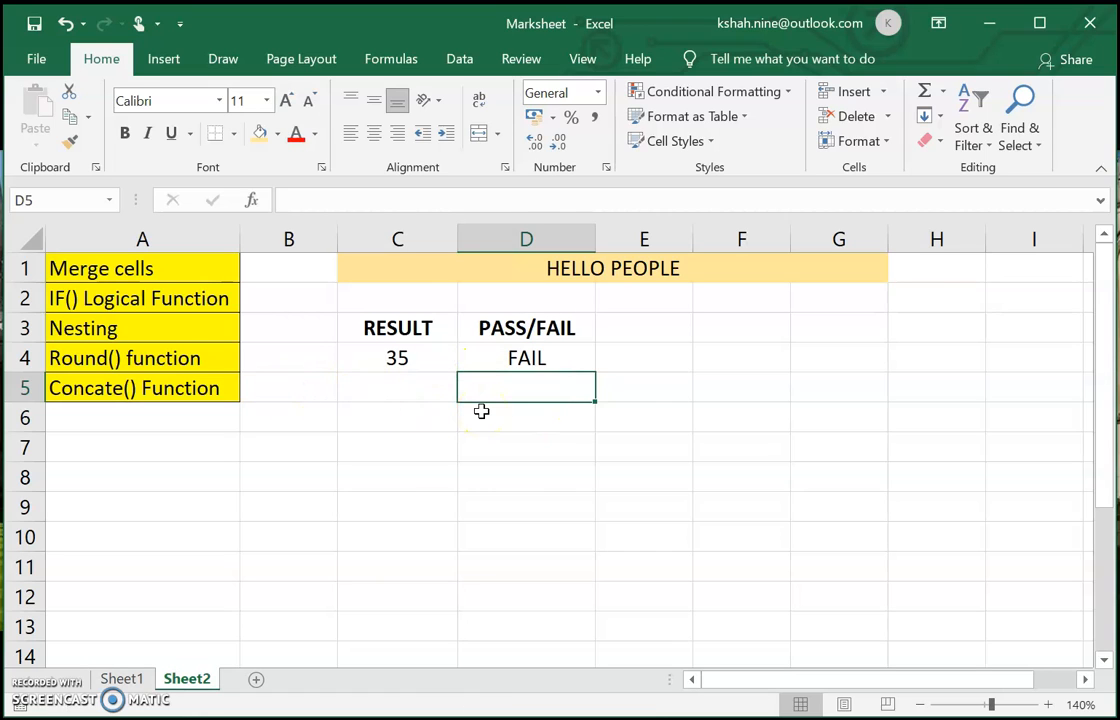
# For the Nesting topic, enter the heading NESTED in cell F3
pyautogui.click(123, 300)
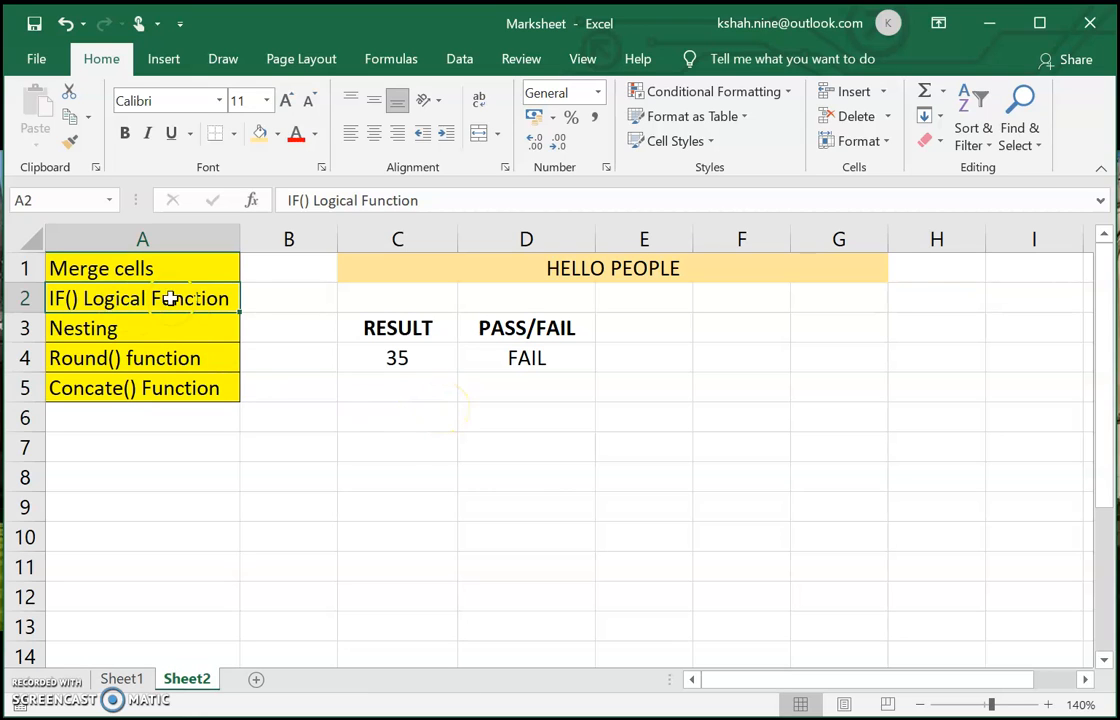
pyautogui.click(214, 329)
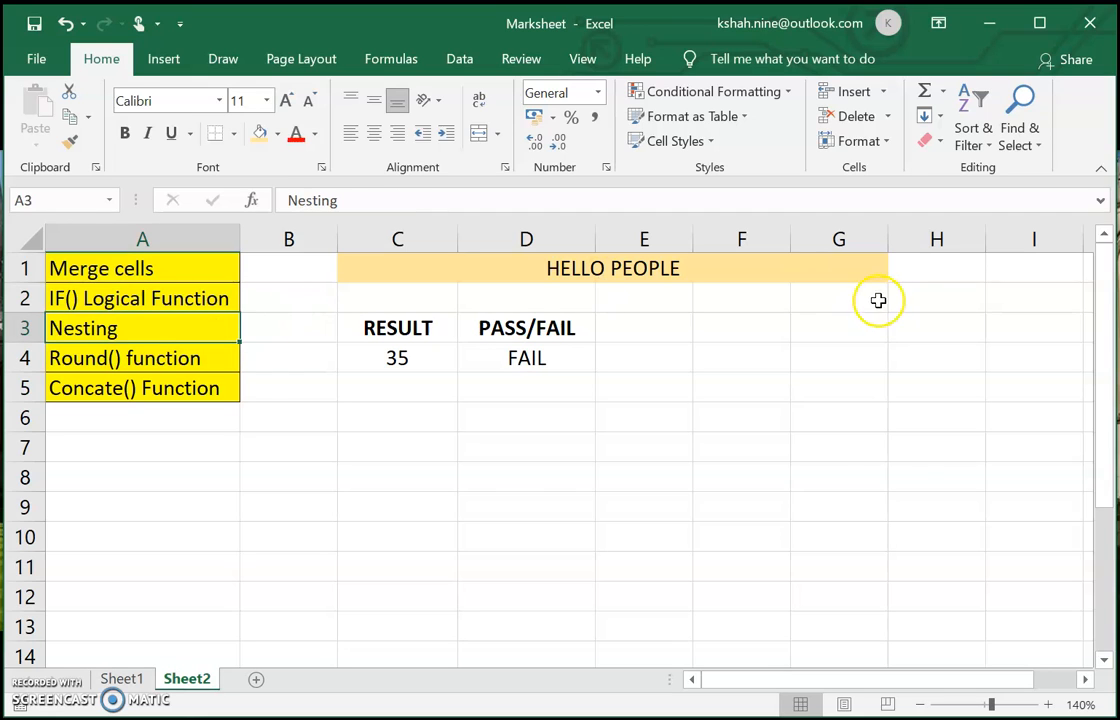
pyautogui.click(769, 330)
pyautogui.write('NESTING')
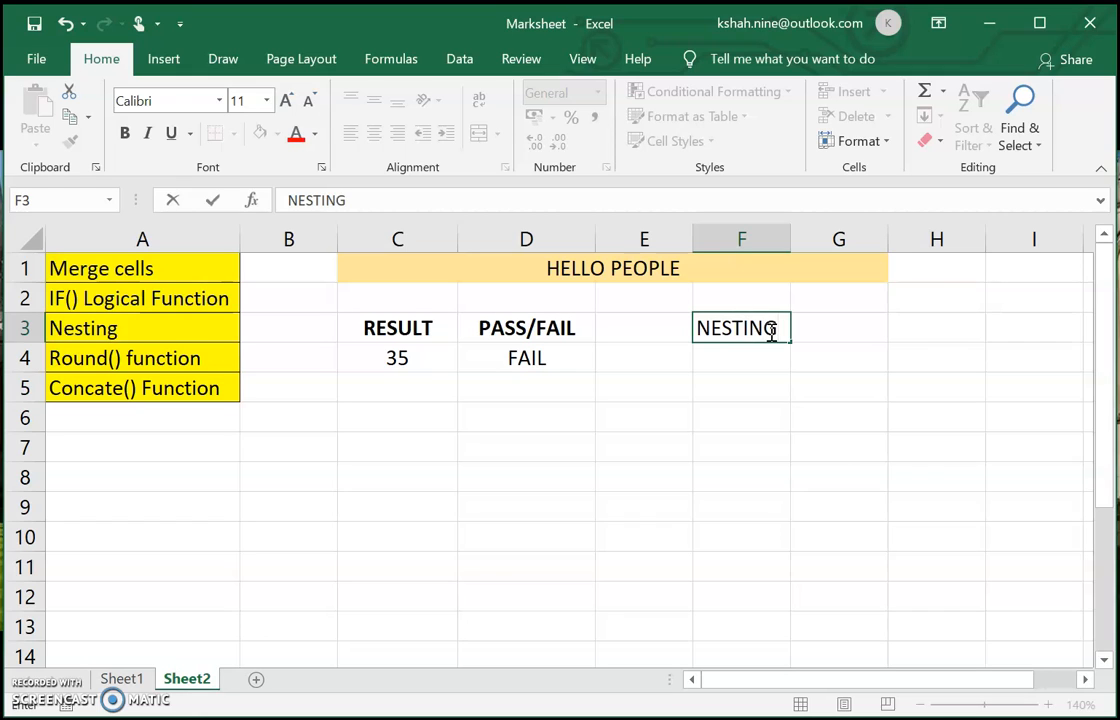
pyautogui.press('BackSpace')
pyautogui.press('BackSpace')
pyautogui.press('BackSpace')
pyautogui.write('ED')
pyautogui.press('Return')
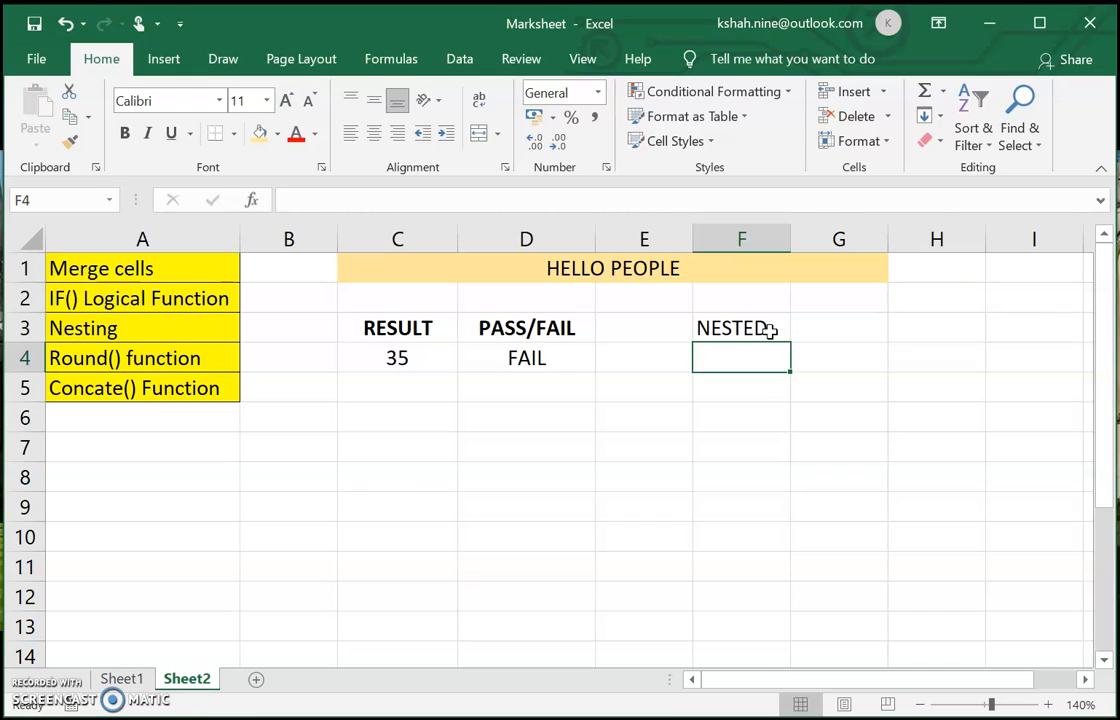
# Enter the explanation SOMETHING WITHIN SOMETHING in cell F4, below the NESTED heading
pyautogui.write('SOMEHTING')
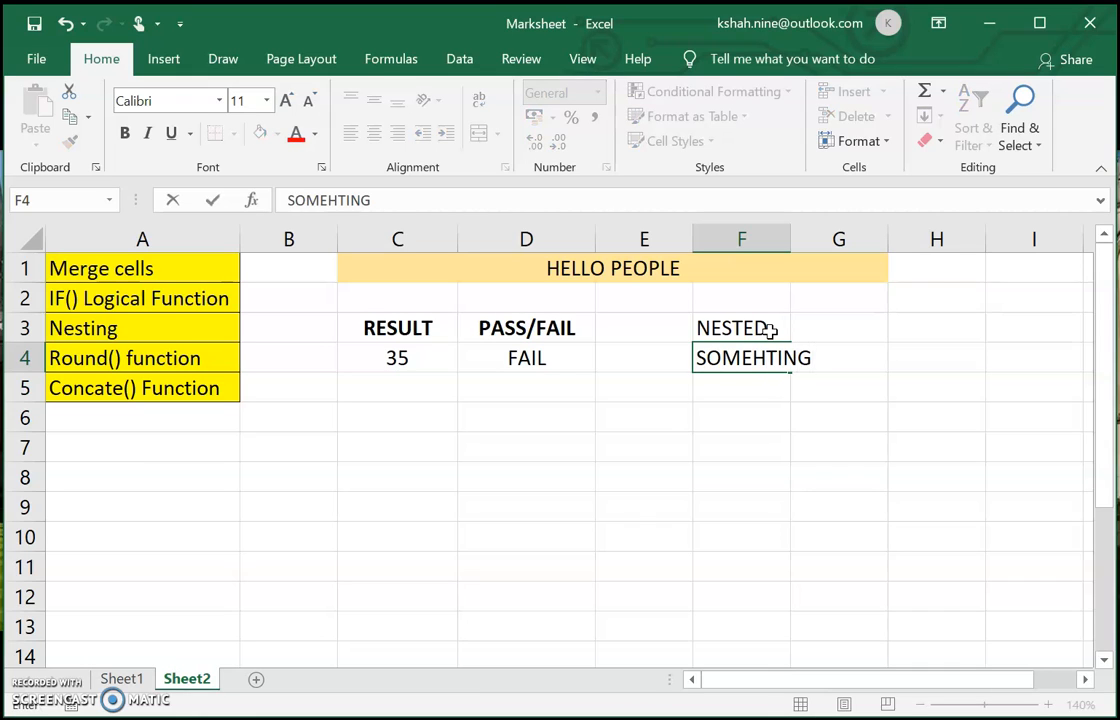
pyautogui.press('BackSpace')
pyautogui.press('BackSpace')
pyautogui.press('BackSpace')
pyautogui.press('BackSpace')
pyautogui.press('BackSpace')
pyautogui.write('TH')
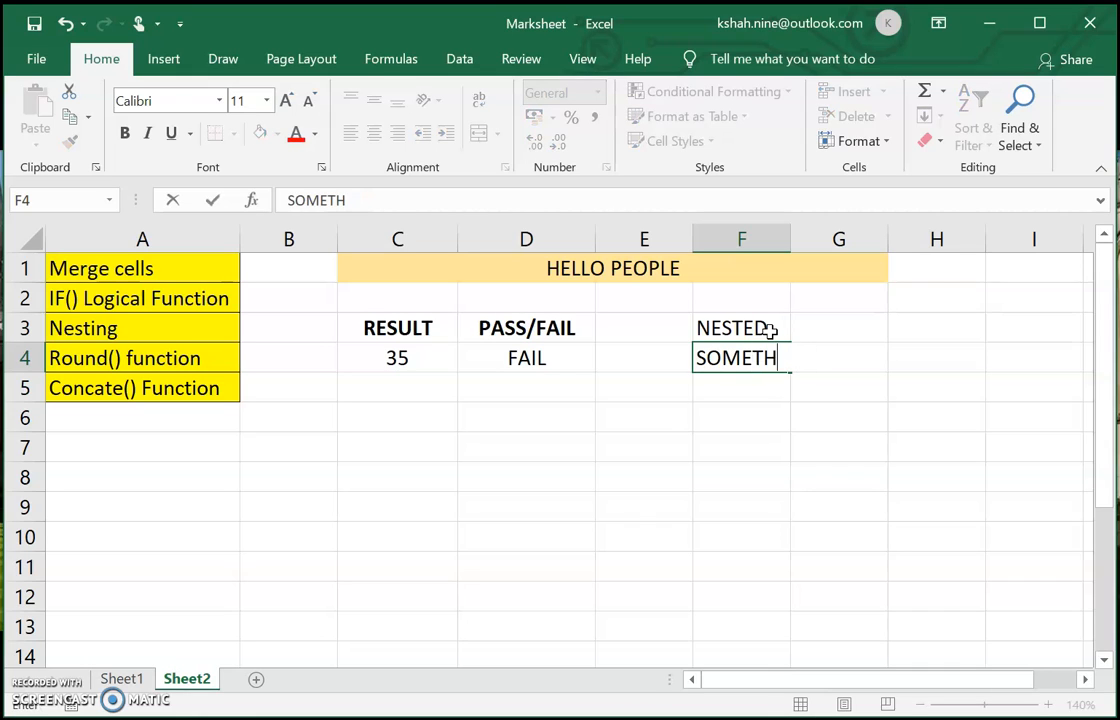
pyautogui.write('ING WITH')
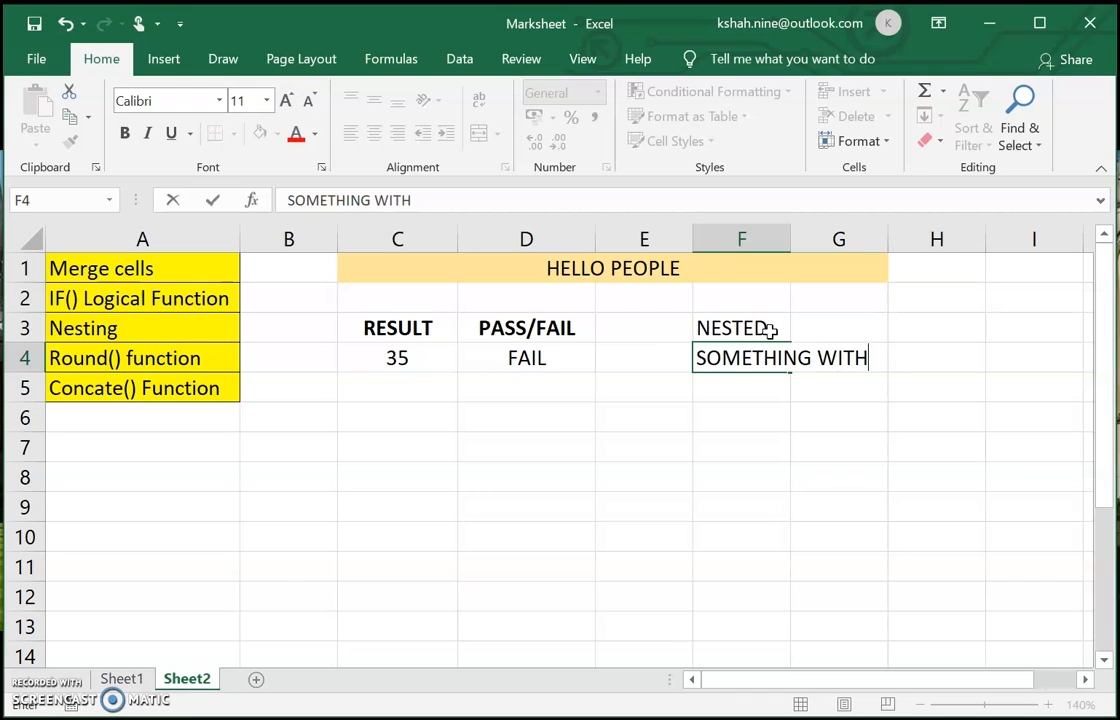
pyautogui.write('IN SOMETHING')
pyautogui.press('Return')
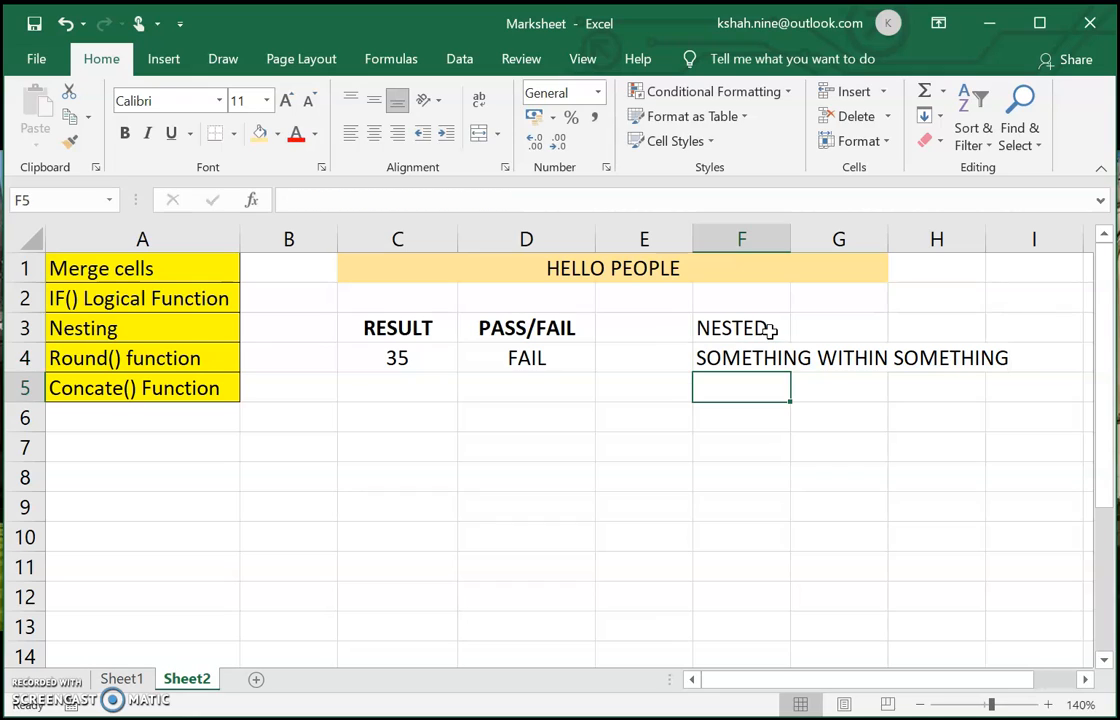
# Enter the note IF() -> NESTED IF -> IF() WITHIN IF() in cell F5
pyautogui.write('if')
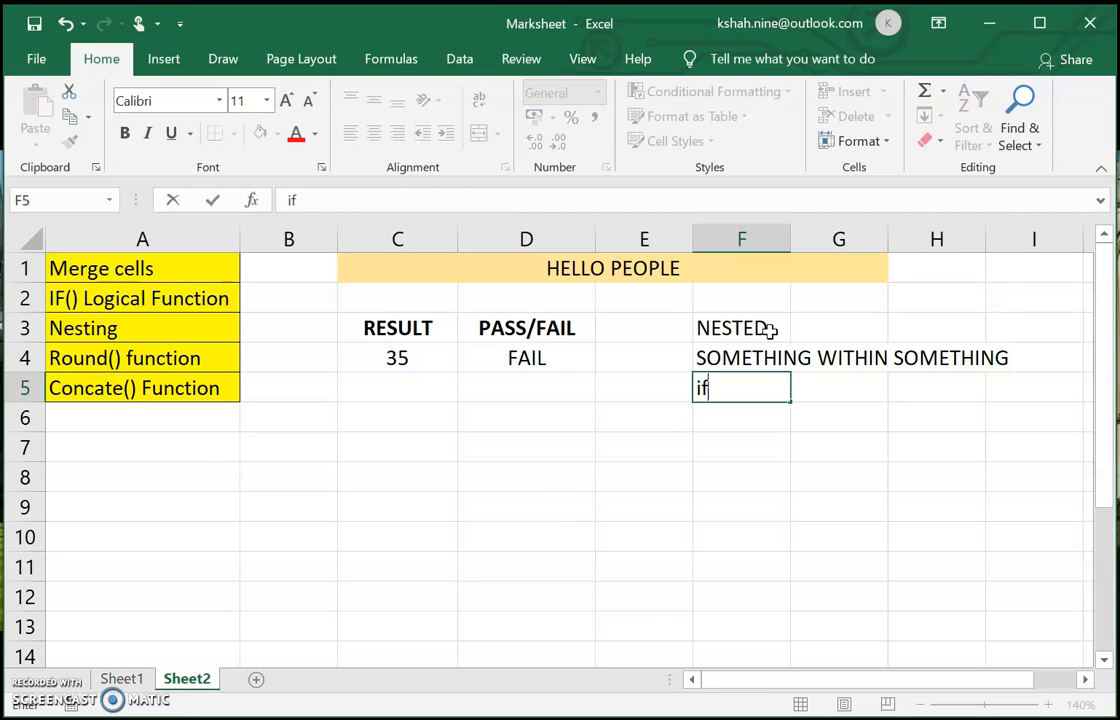
pyautogui.press('BackSpace')
pyautogui.press('BackSpace')
pyautogui.write('IF() ->')
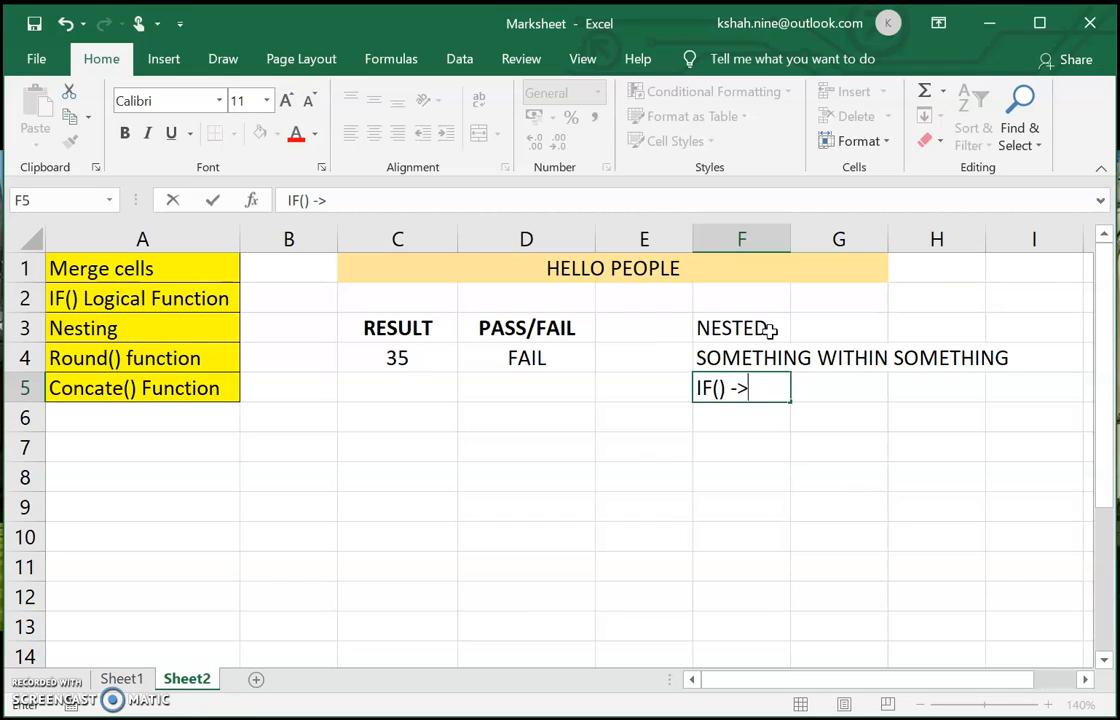
pyautogui.write(' NESTED IF')
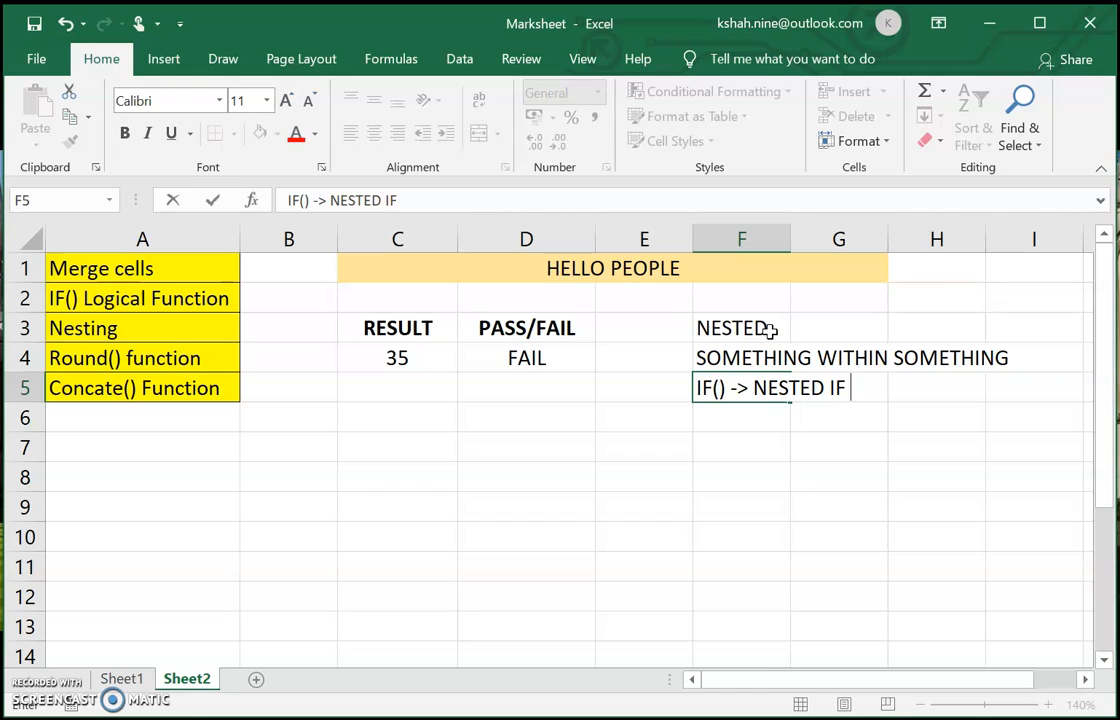
pyautogui.write(' -> IF W')
pyautogui.press('BackSpace')
pyautogui.press('BackSpace')
pyautogui.write('() WITHIN IF()')
pyautogui.press('Return')
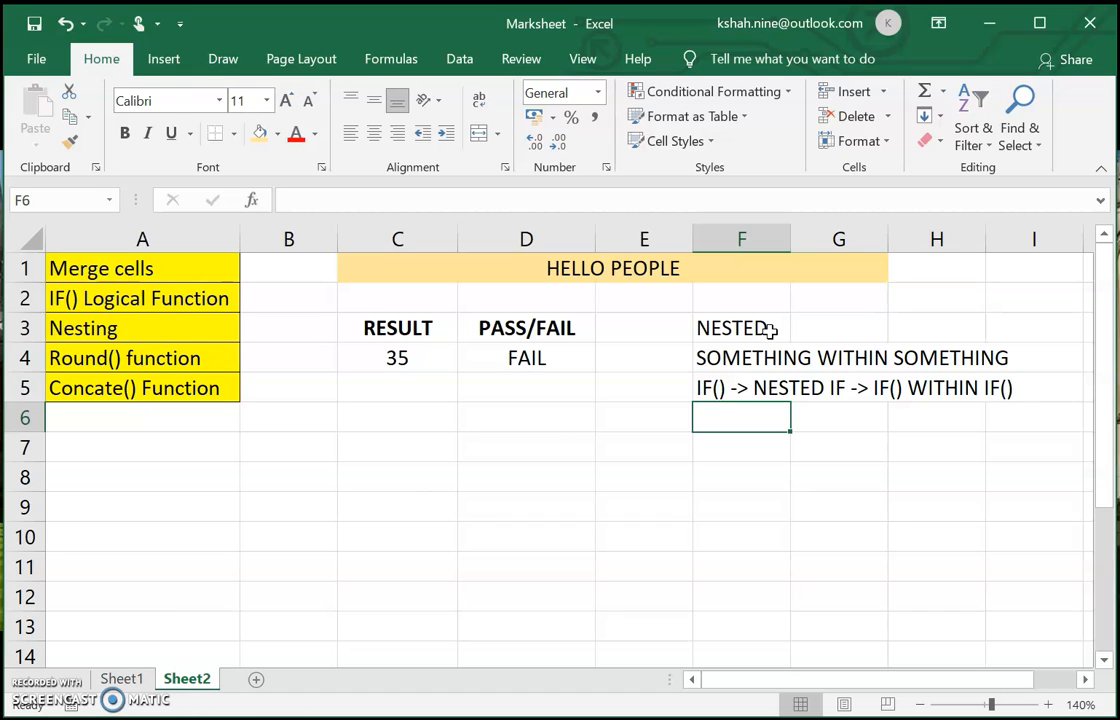
# Enter the example text IF(IF(IF())) in cell F6 and fill the cell with the light orange used for the HELLO PEOPLE heading
pyautogui.write('IF(')
pyautogui.press('BackSpace')
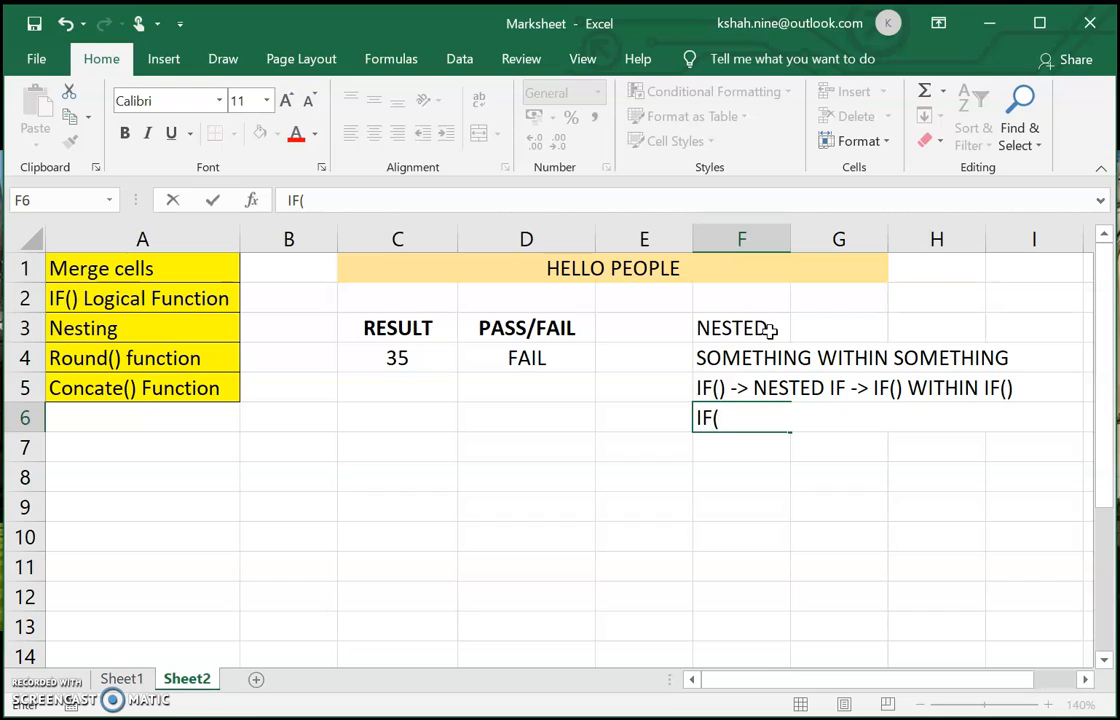
pyautogui.write('IF(IF(IF(')
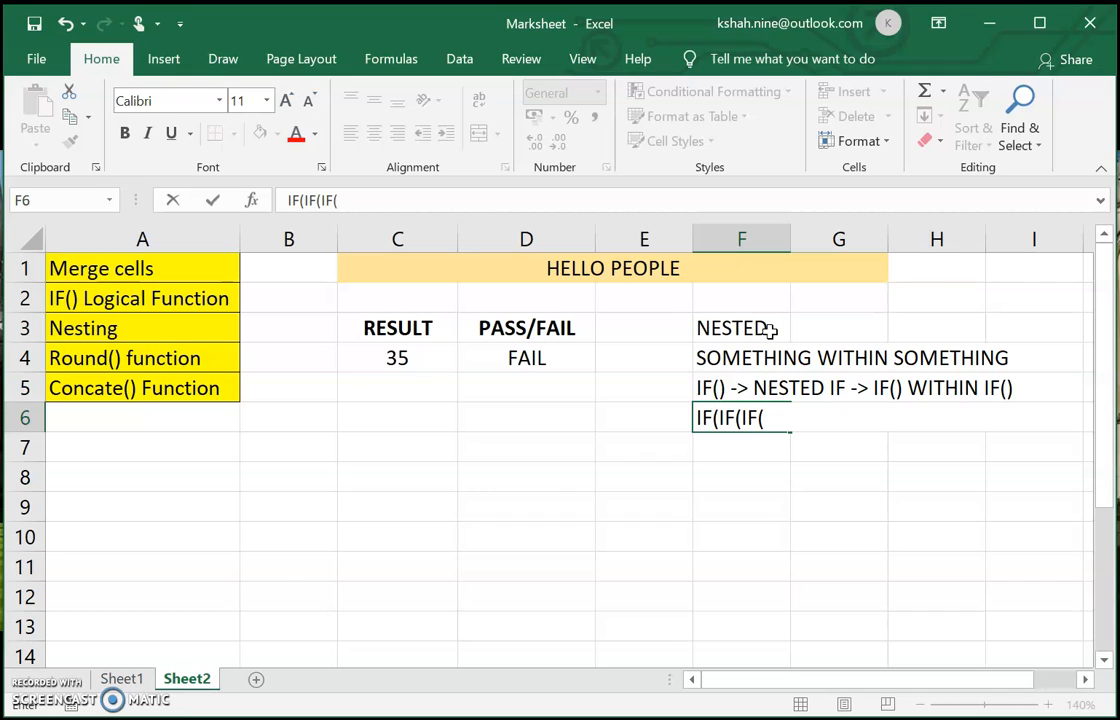
pyautogui.write(')))')
pyautogui.press('Return')
pyautogui.press('Up')
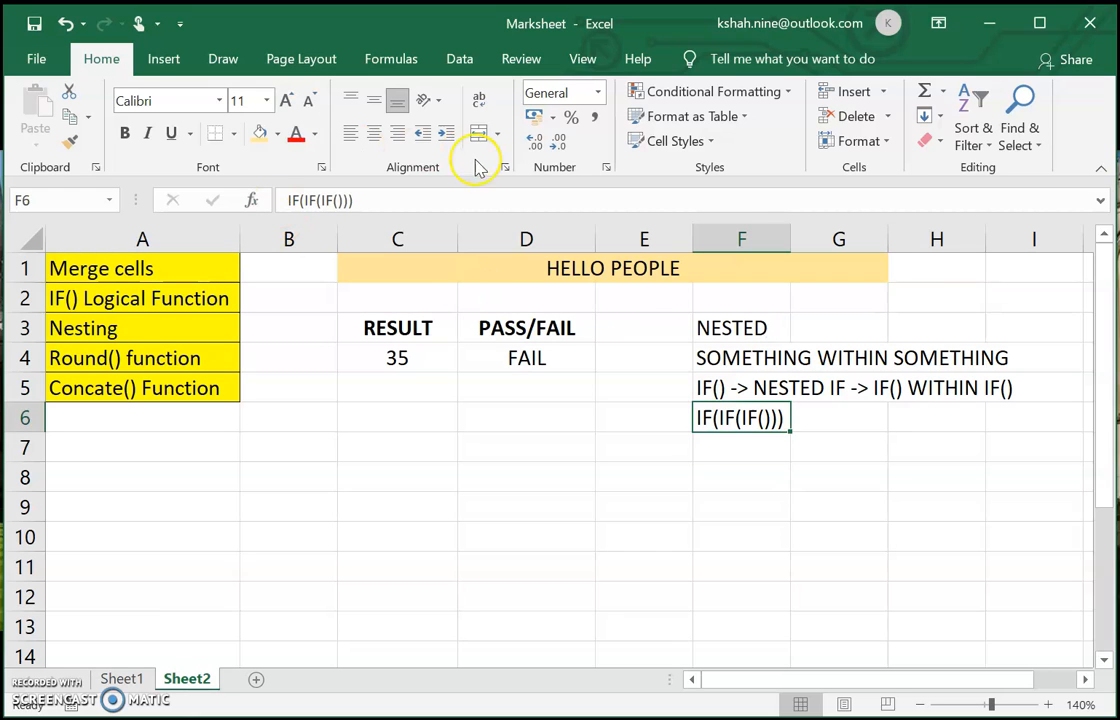
pyautogui.click(261, 135)
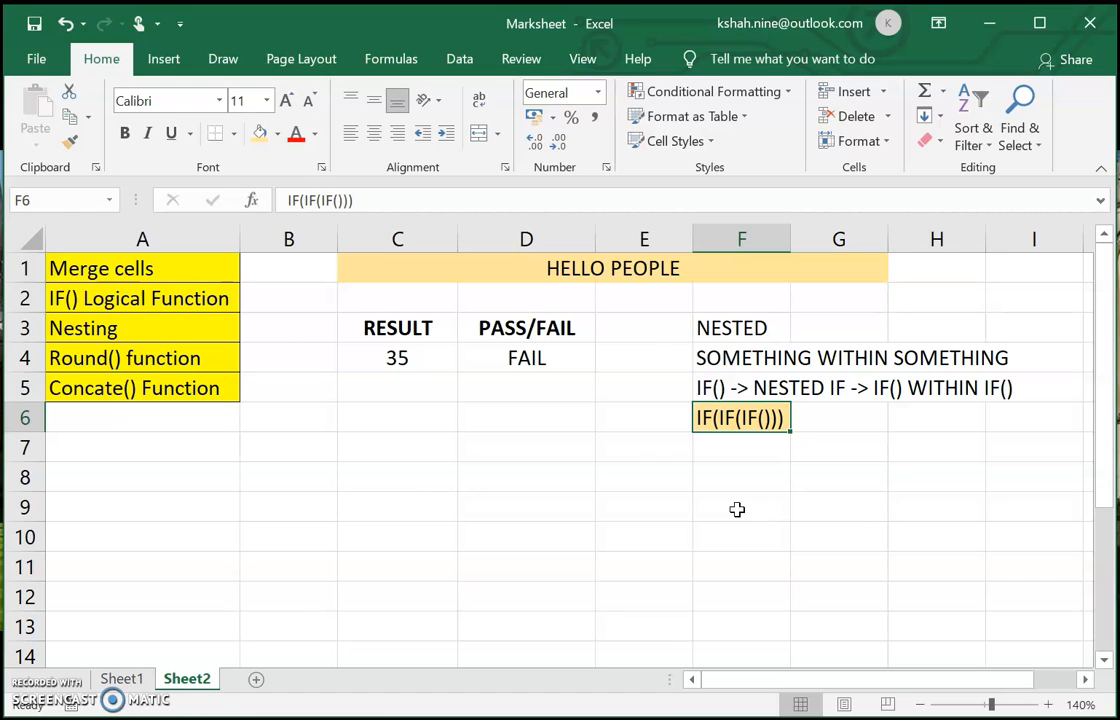
pyautogui.click(748, 328)
pyautogui.click(745, 418)
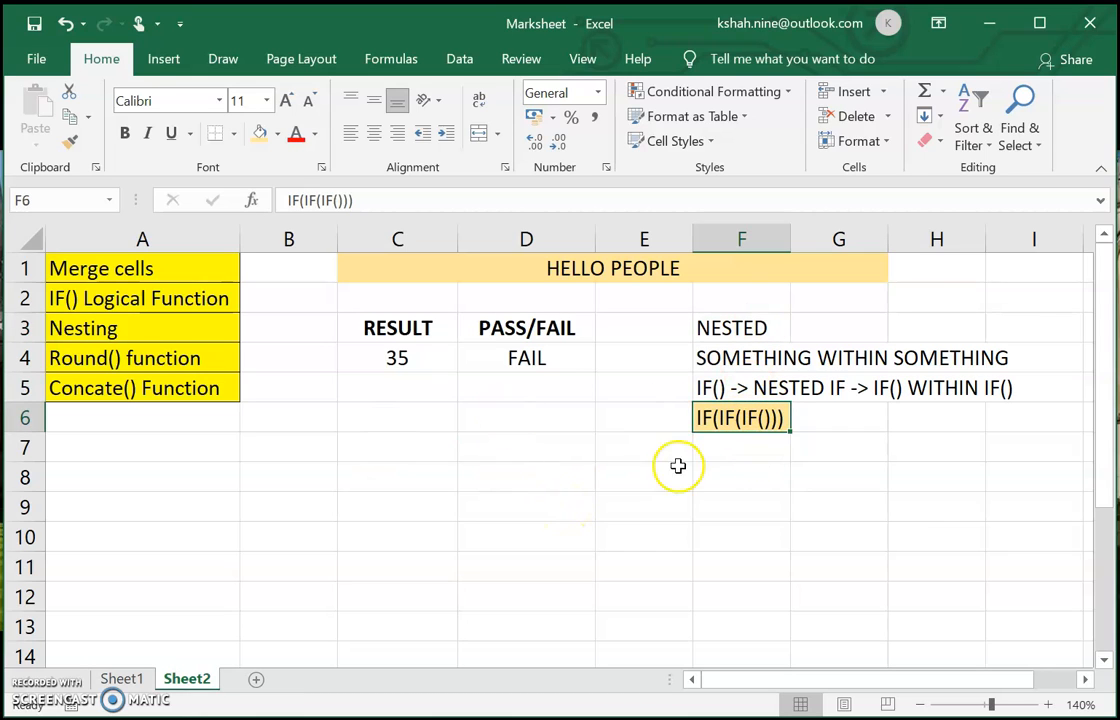
# Copy the RESULT and PASS/FAIL headings from C3:D3 and paste them into C8:D8
pyautogui.click(383, 425)
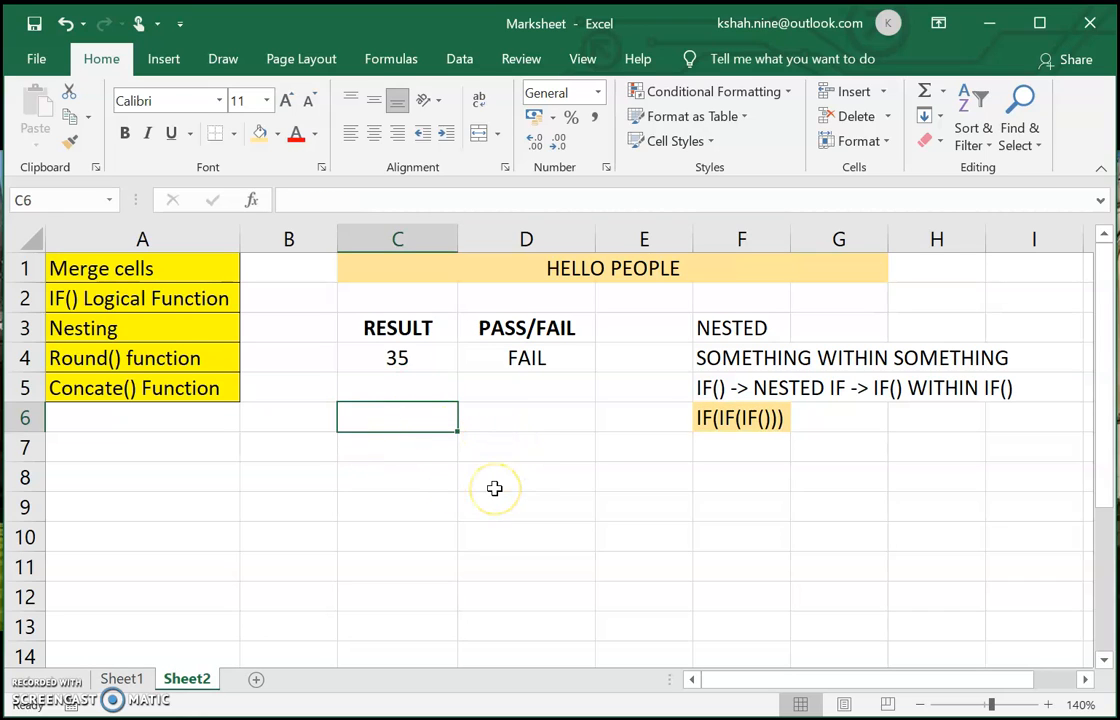
pyautogui.press('Right')
pyautogui.press('Up')
pyautogui.press('Up')
pyautogui.press('Up')
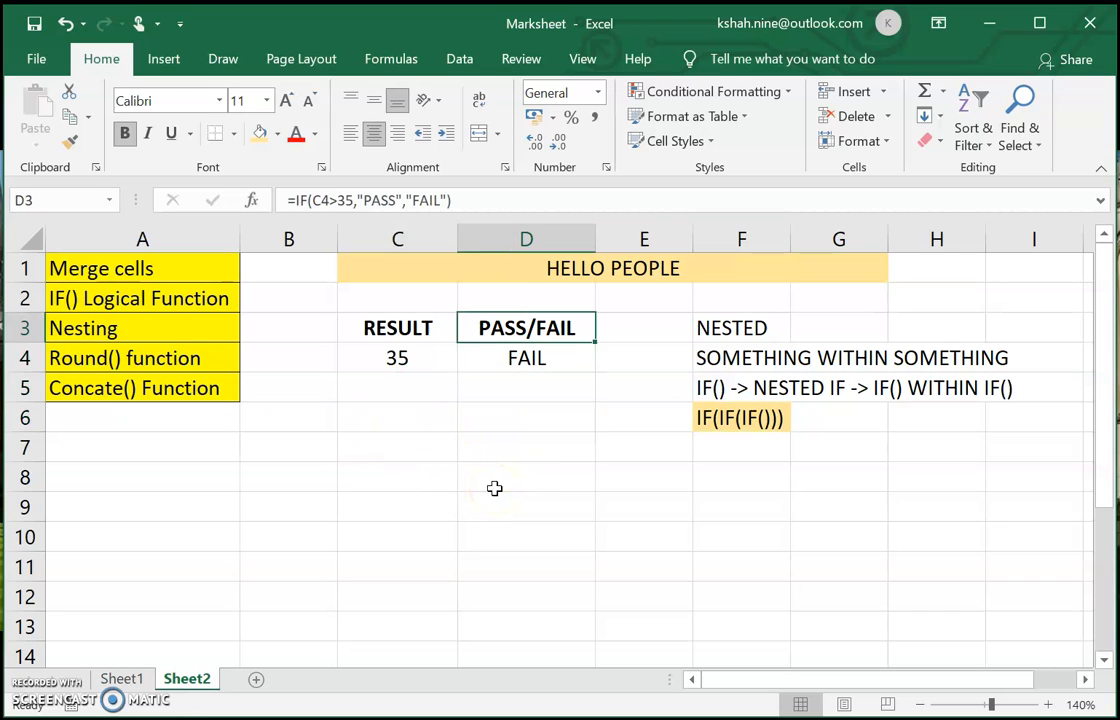
pyautogui.press('Left')
pyautogui.hotkey('shift', 'Right')
pyautogui.hotkey('ctrl', 'c')
pyautogui.press('Down')
pyautogui.press('Down')
pyautogui.press('Down')
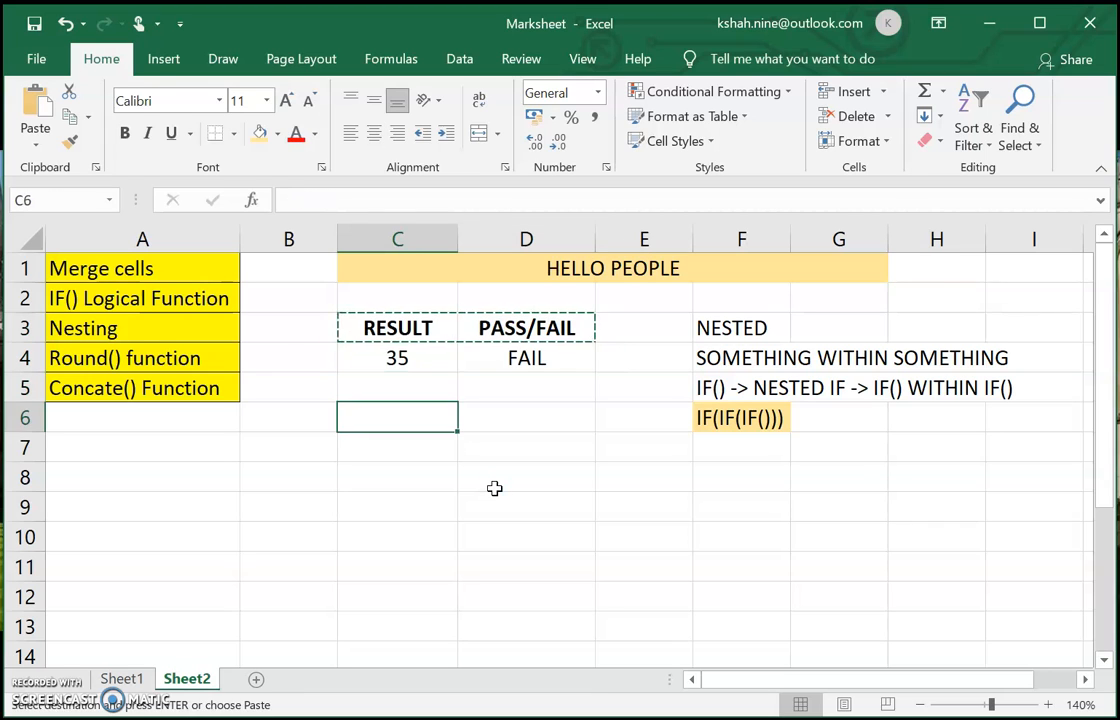
pyautogui.press('Down')
pyautogui.press('Down')
pyautogui.hotkey('ctrl', 'v')
# Replace the pasted PASS/FAIL heading in cell D8 with GRADE
pyautogui.press('Right')
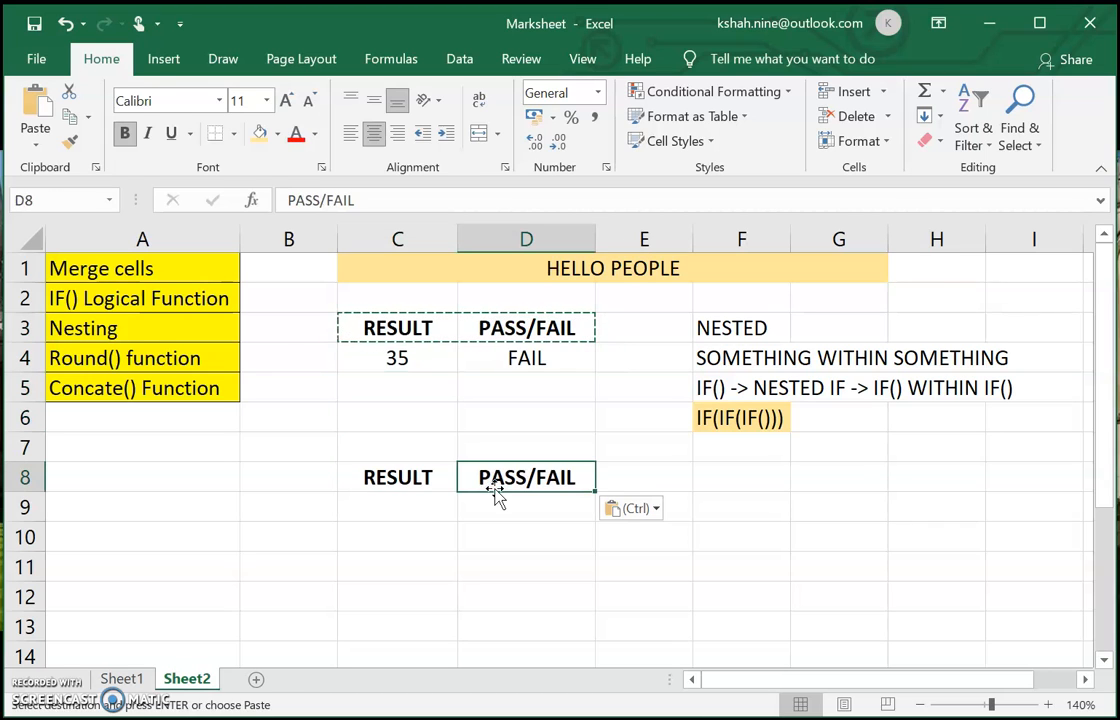
pyautogui.write('GRADE')
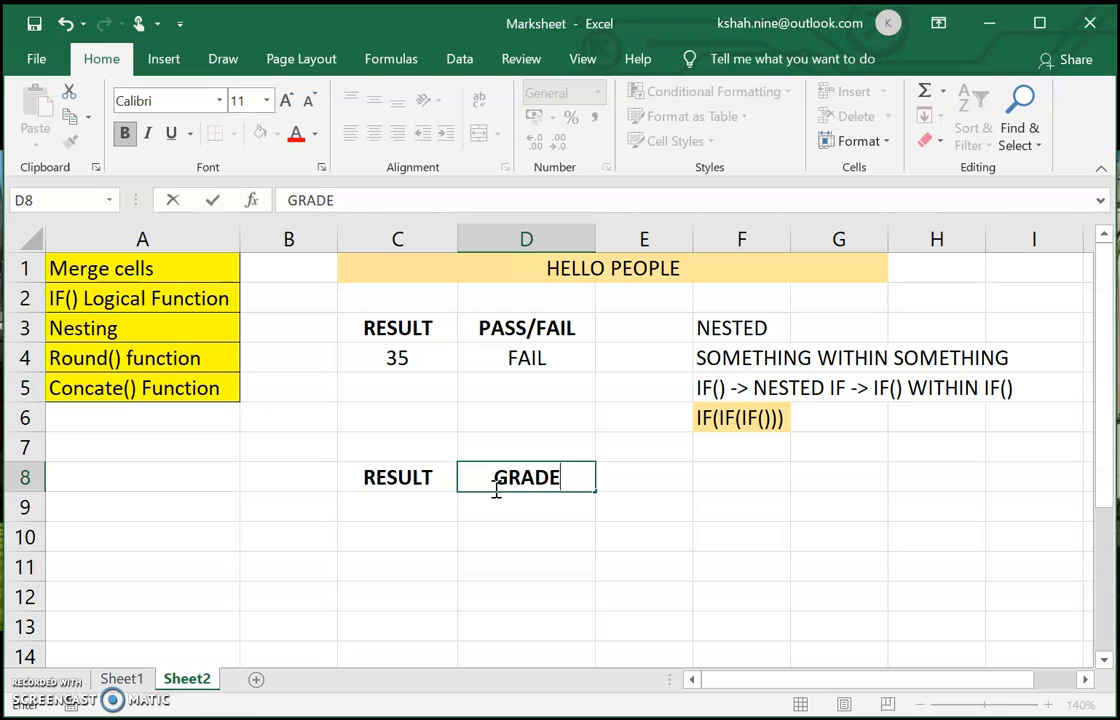
pyautogui.press('Return')
pyautogui.press('Up')
pyautogui.press('Left')
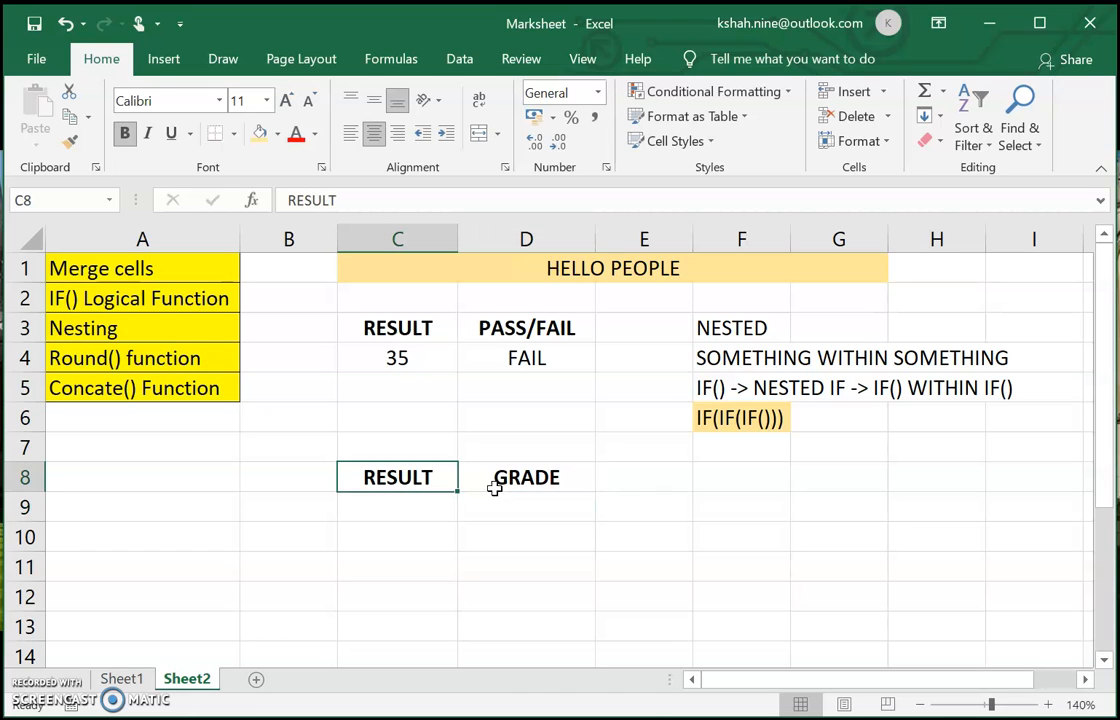
# Enter a mark of 70 in cell C9 and centre the contents of C8:D9
pyautogui.click(430, 510)
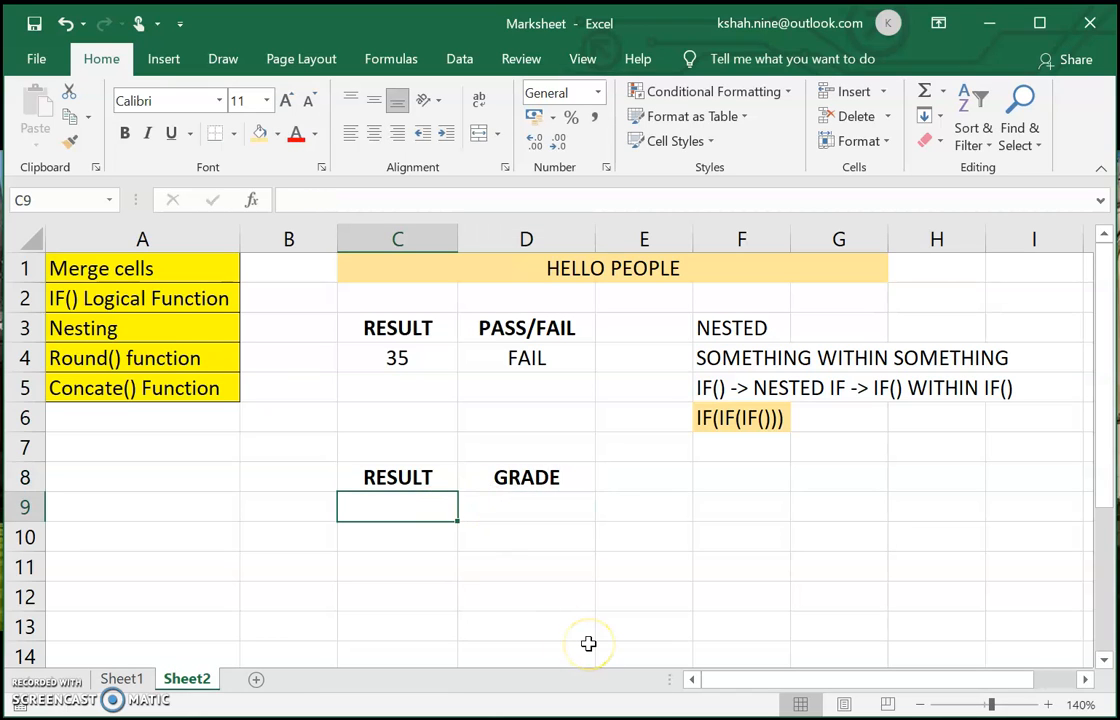
pyautogui.write('70')
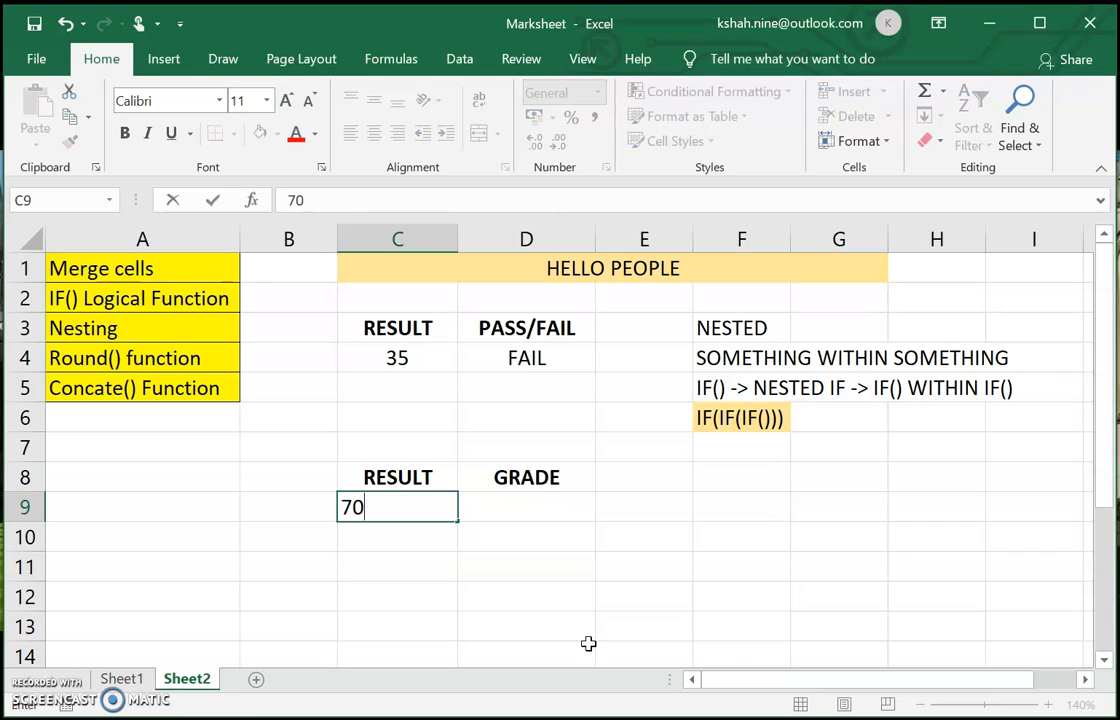
pyautogui.press('Tab')
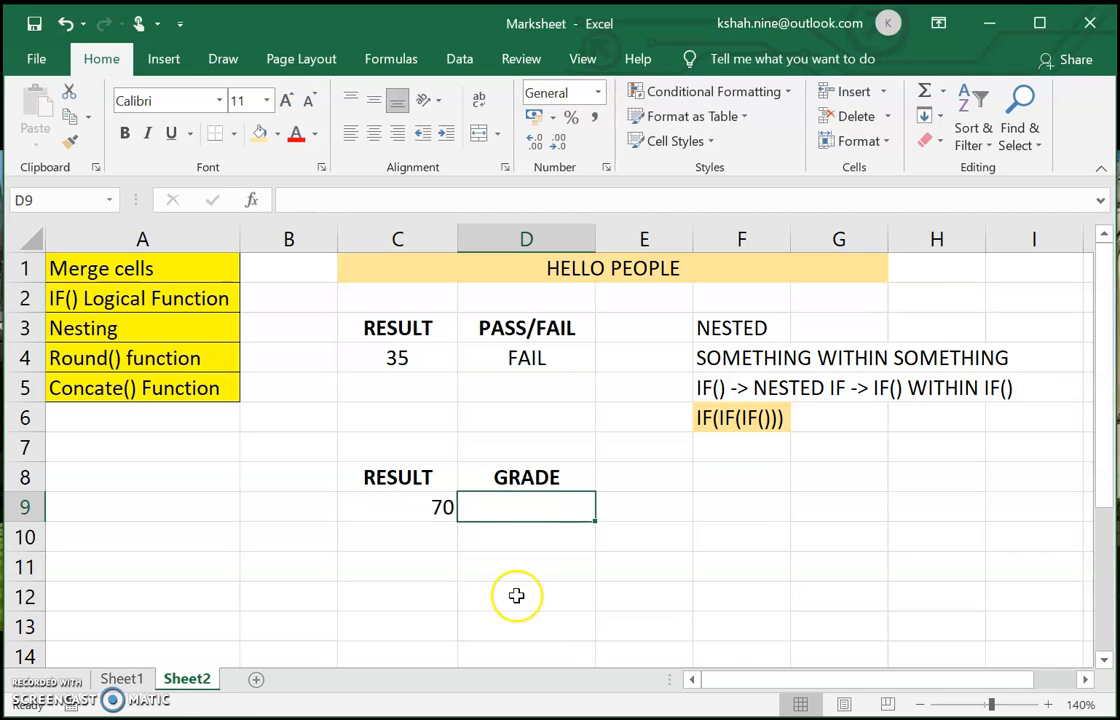
pyautogui.moveTo(440, 482); pyautogui.dragTo(520, 505)
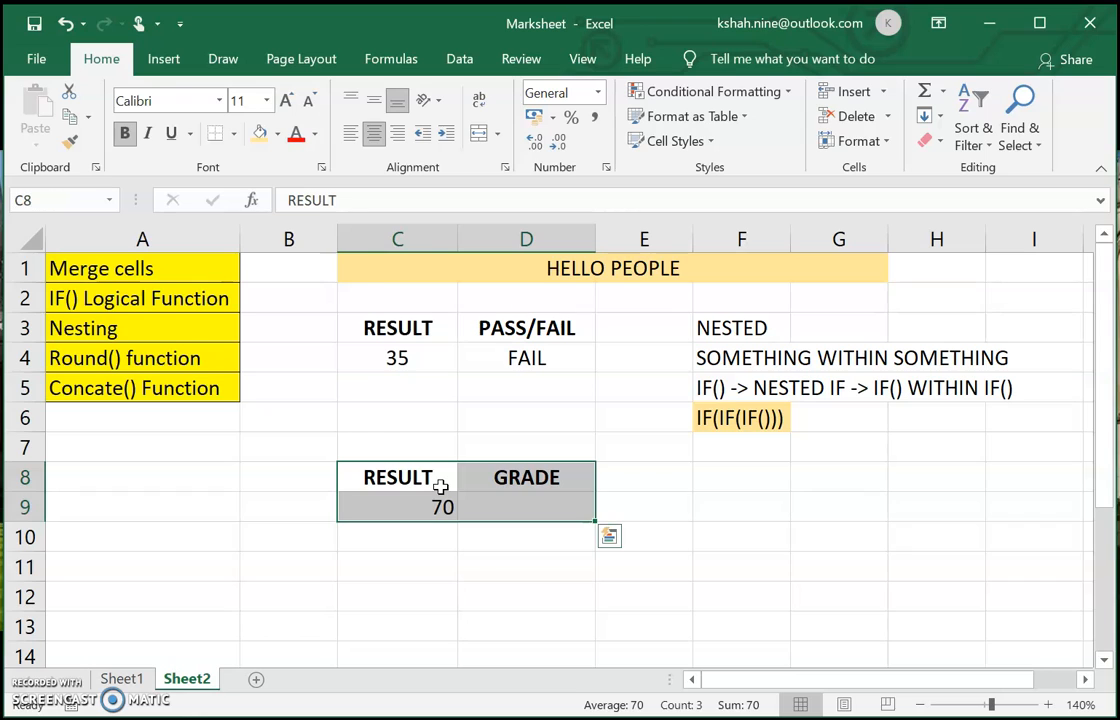
pyautogui.click(373, 133)
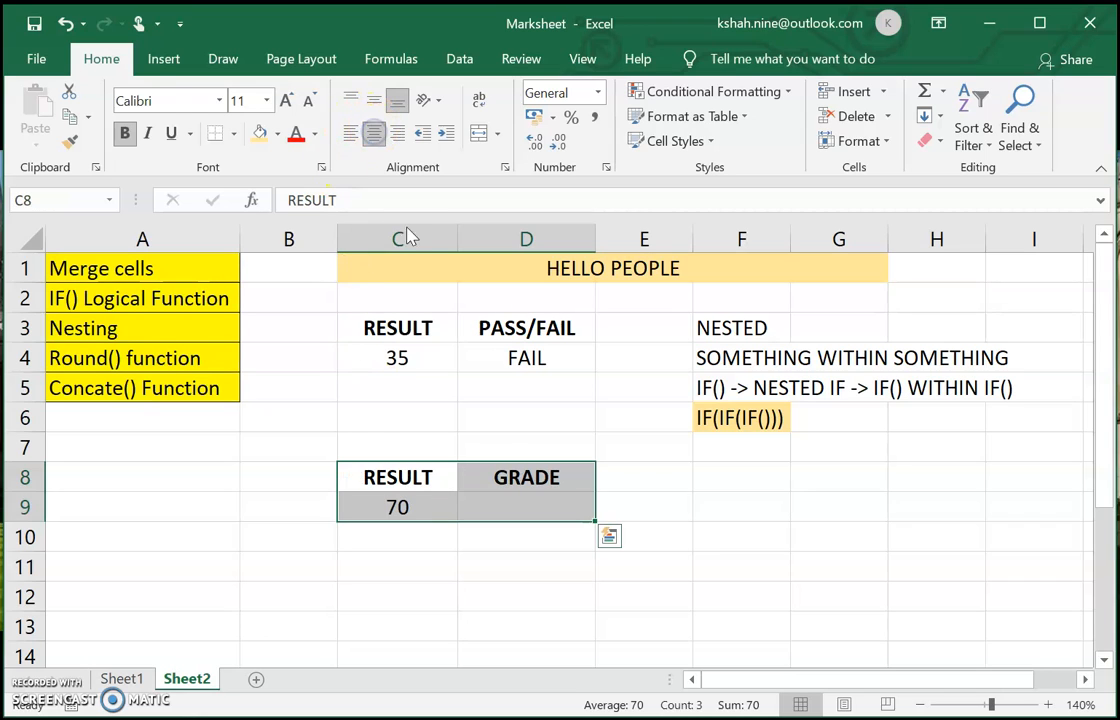
# Start an IF formula in cell D9 with the logical test C9>70 and "A" as the value if true
pyautogui.click(500, 510)
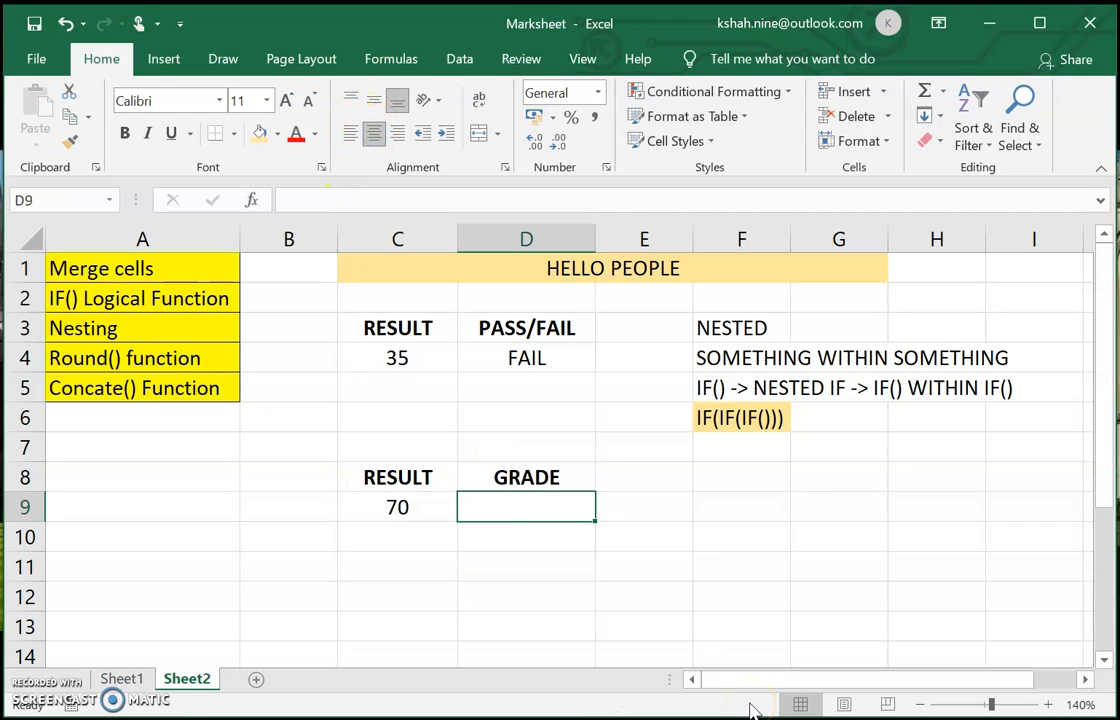
pyautogui.write('=IF')
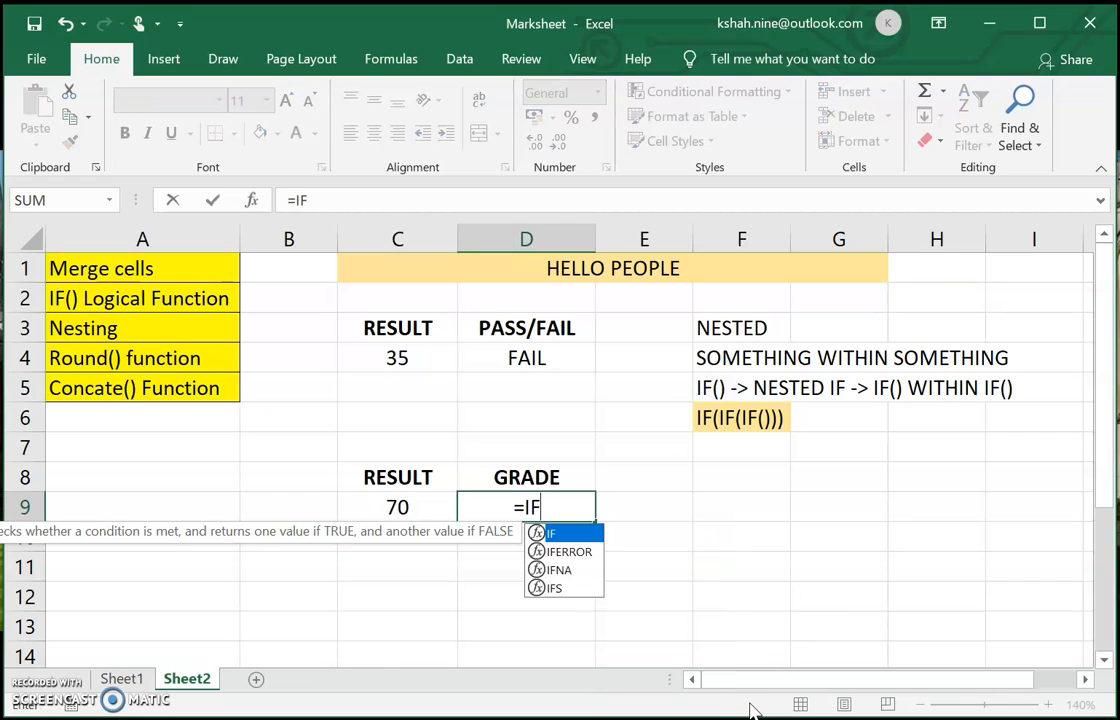
pyautogui.write('(')
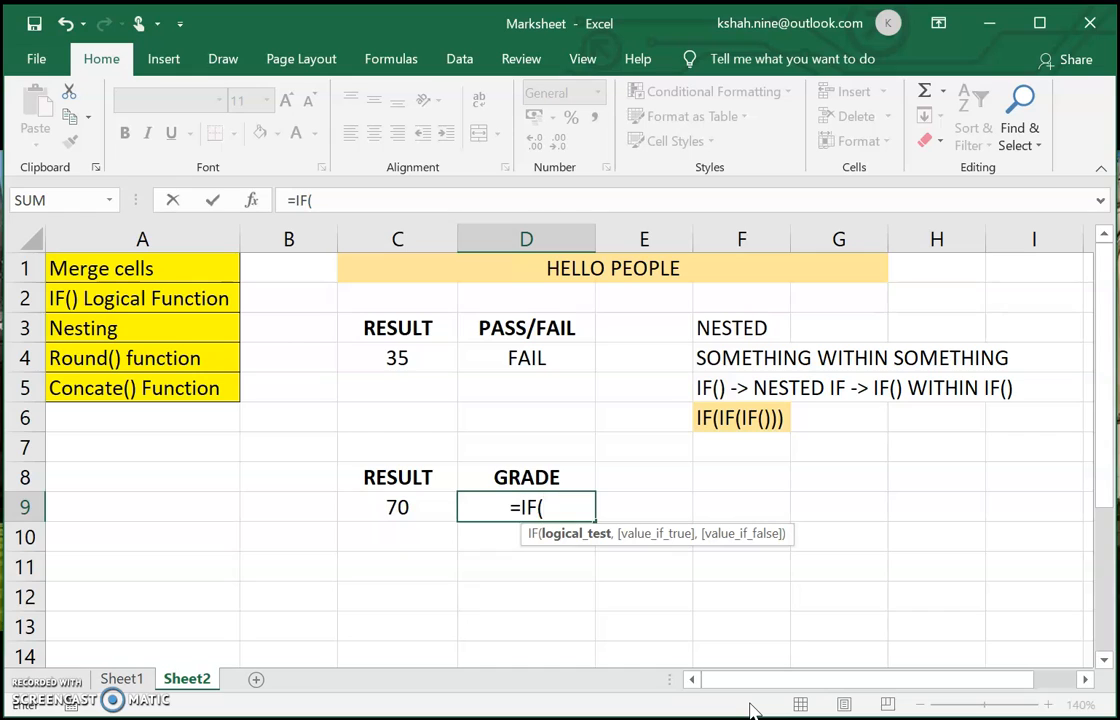
pyautogui.write('C')
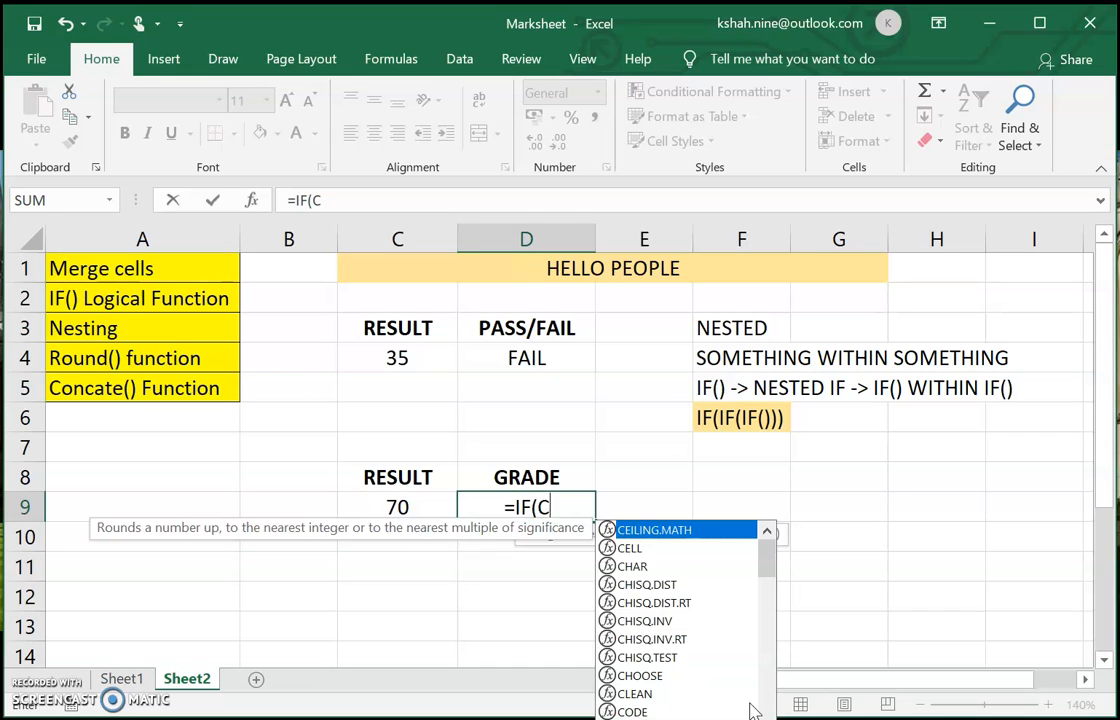
pyautogui.write('9>70')
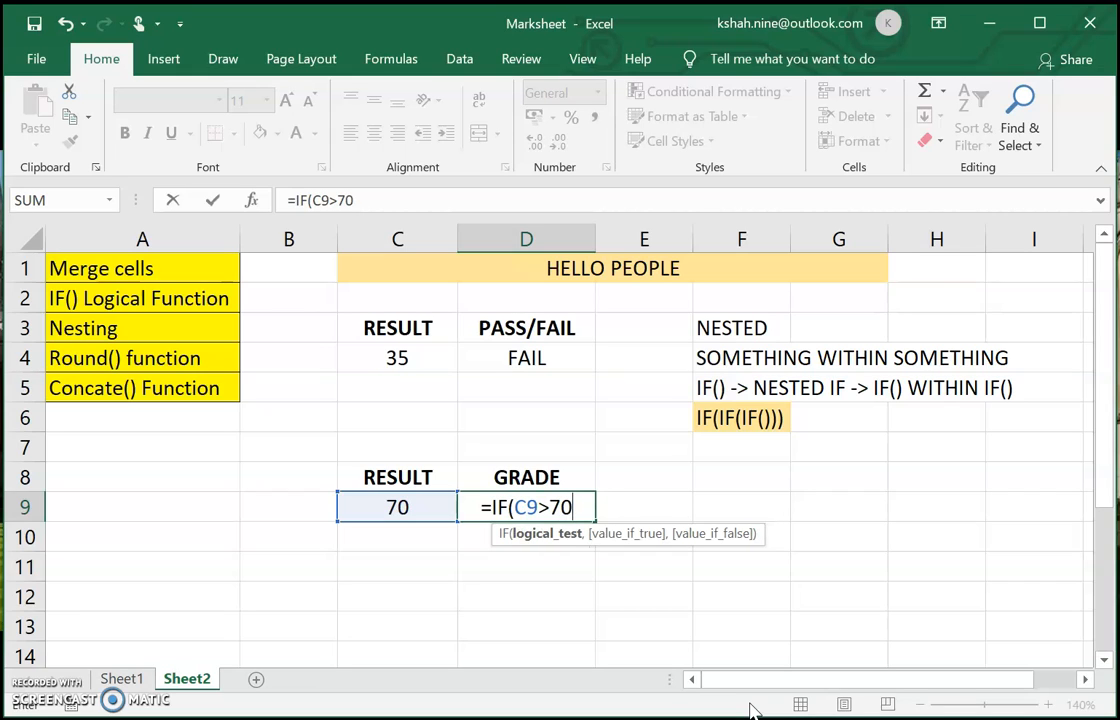
pyautogui.write(',')
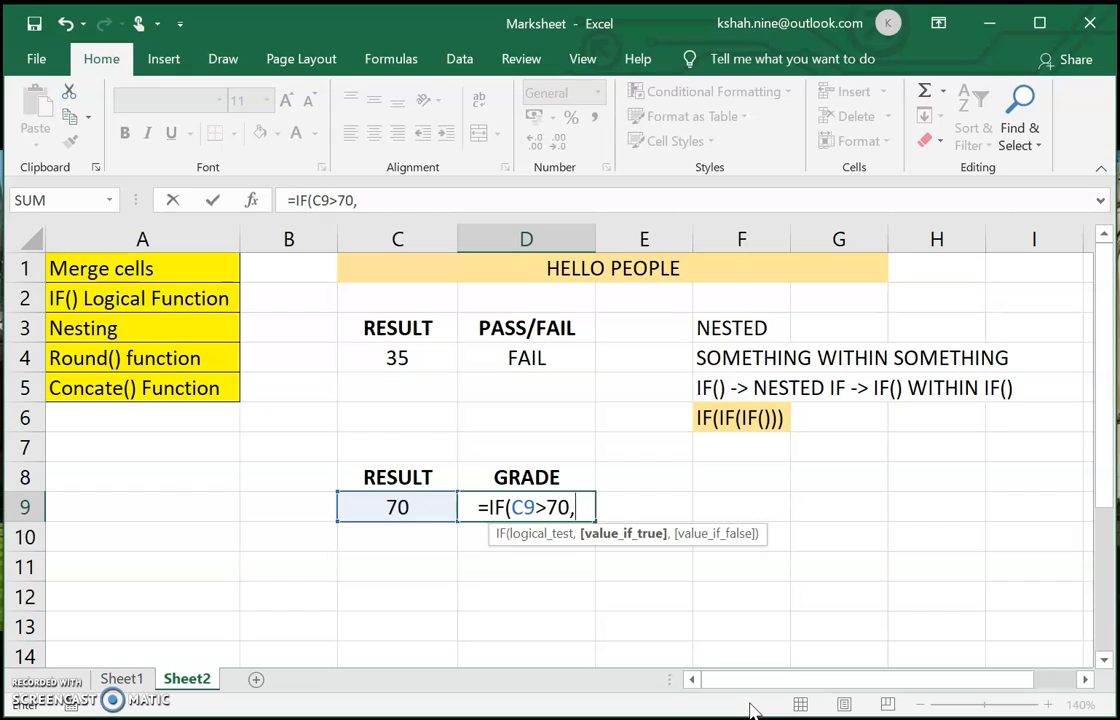
pyautogui.write('"A')
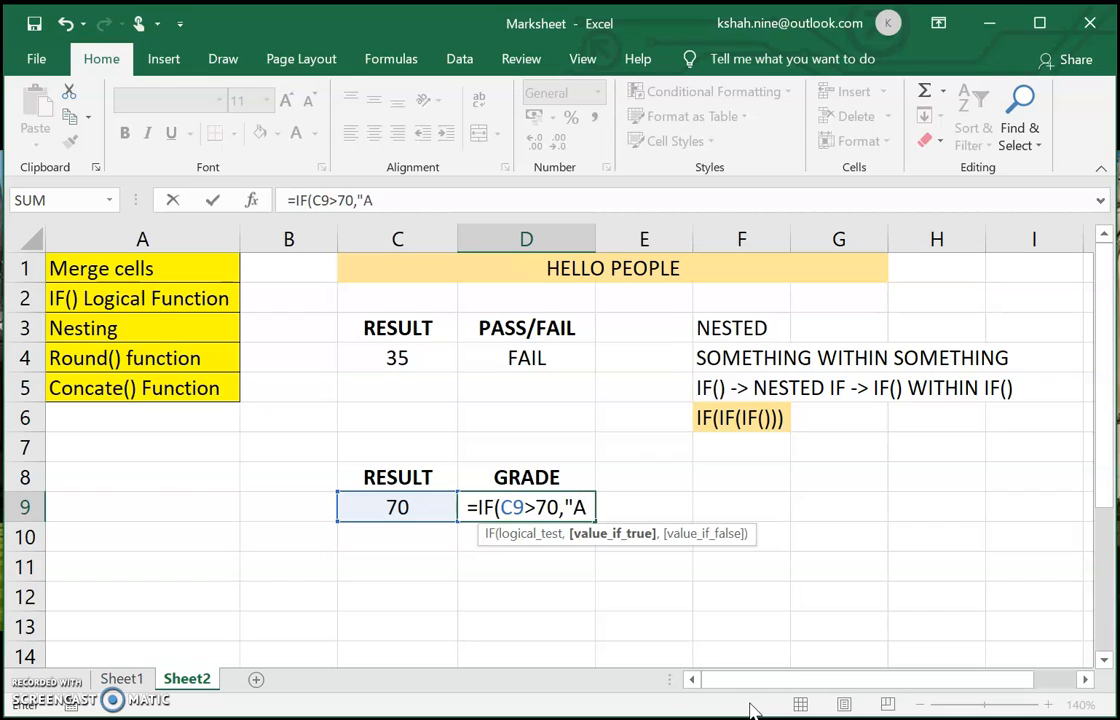
pyautogui.write('"')
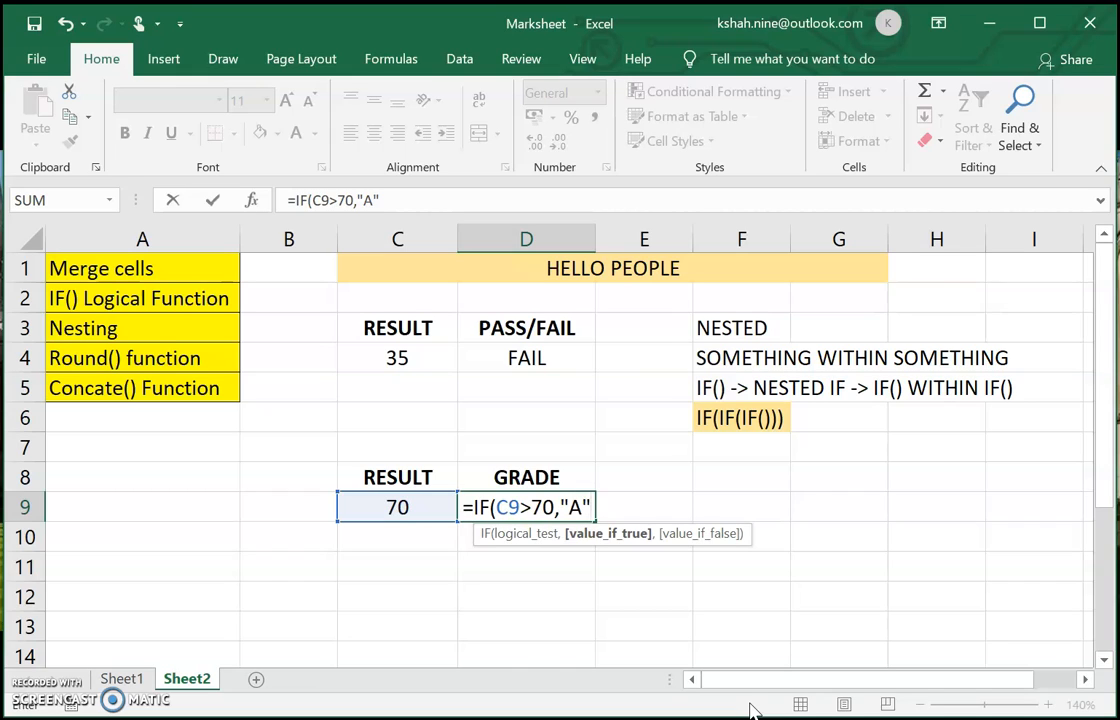
# Nest a second IF as the value if false in D9's formula, testing C9>60 and returning "B"
pyautogui.write(',')
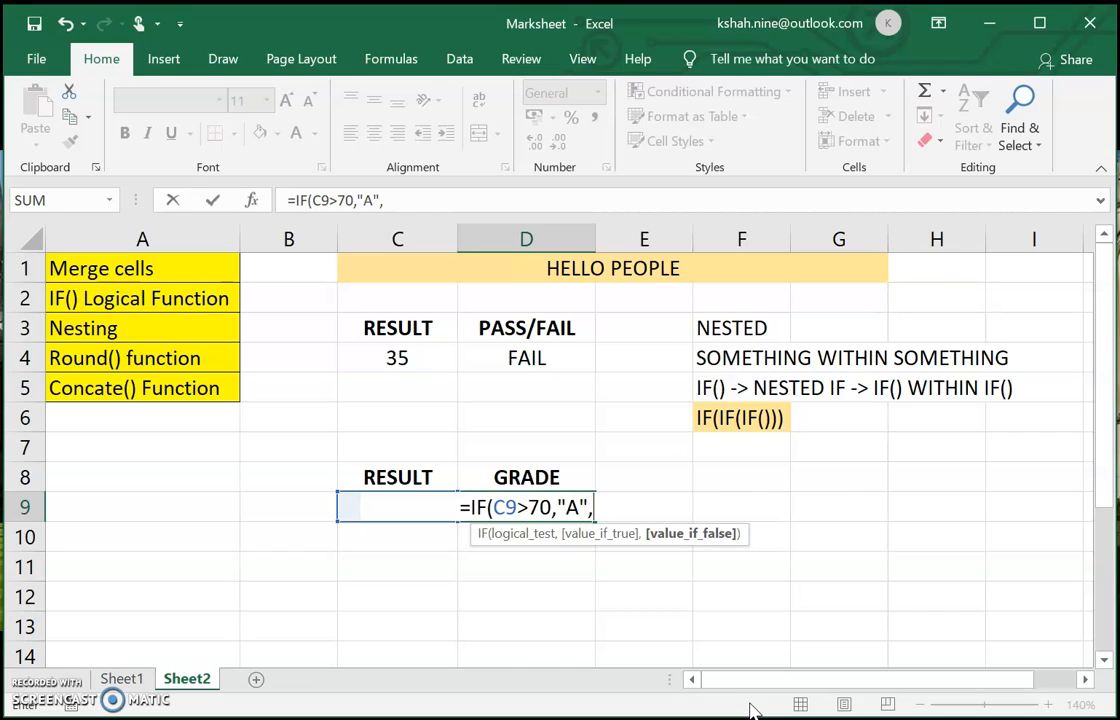
pyautogui.write('IF(')
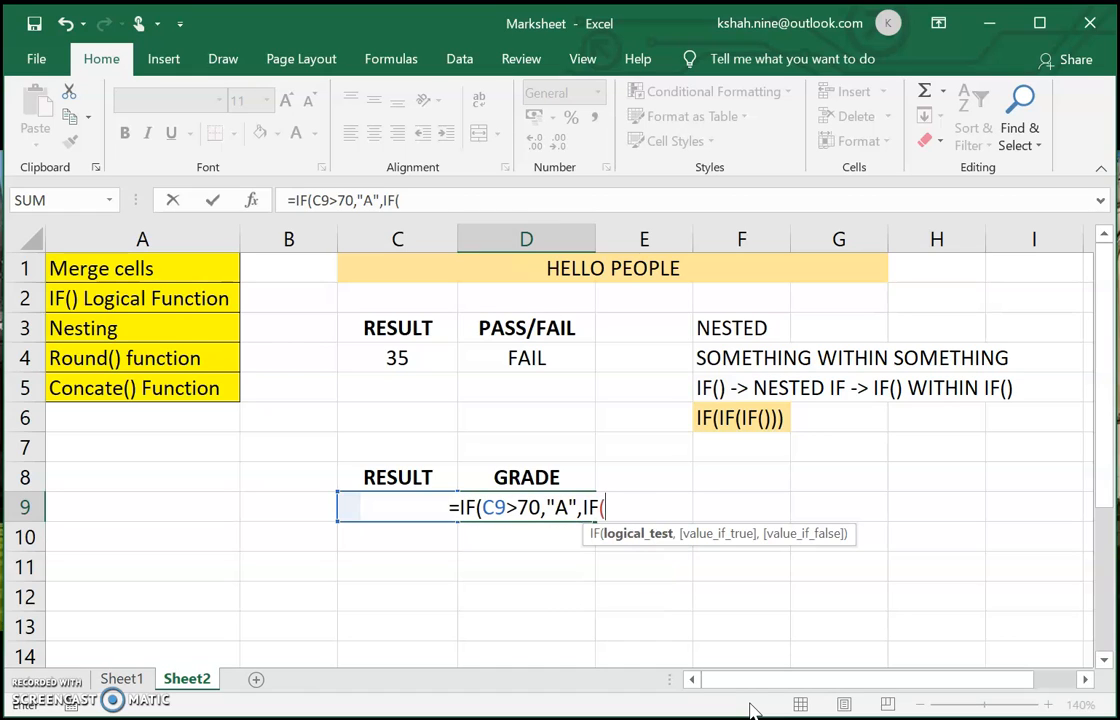
pyautogui.write('C9')
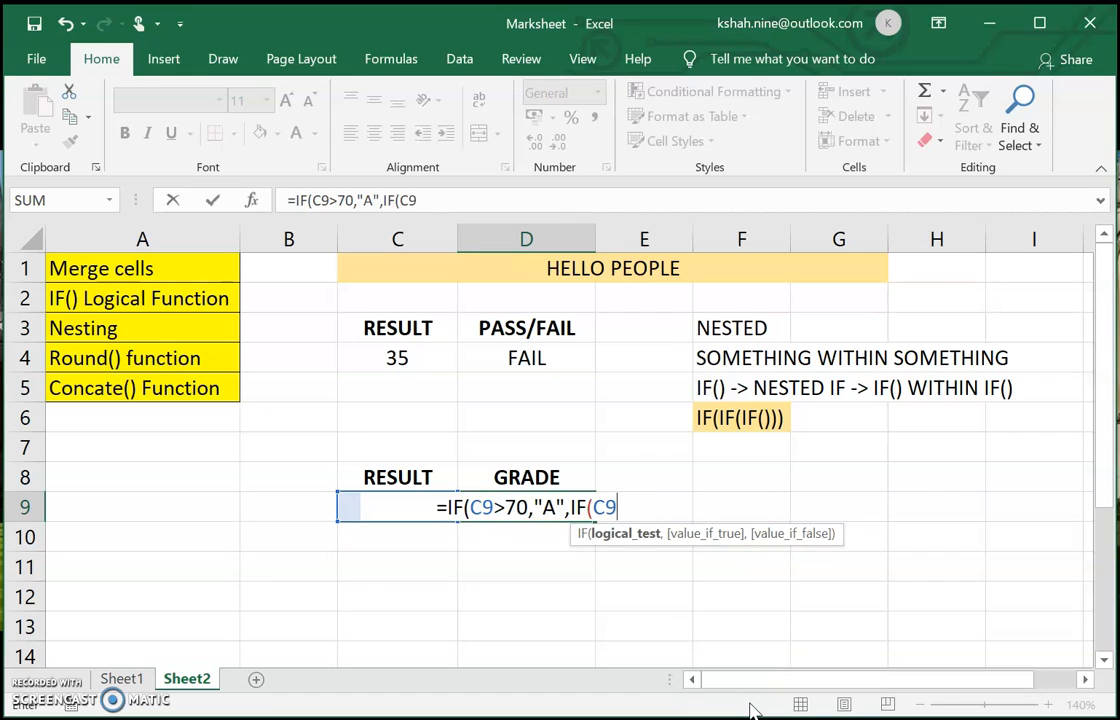
pyautogui.write('>60')
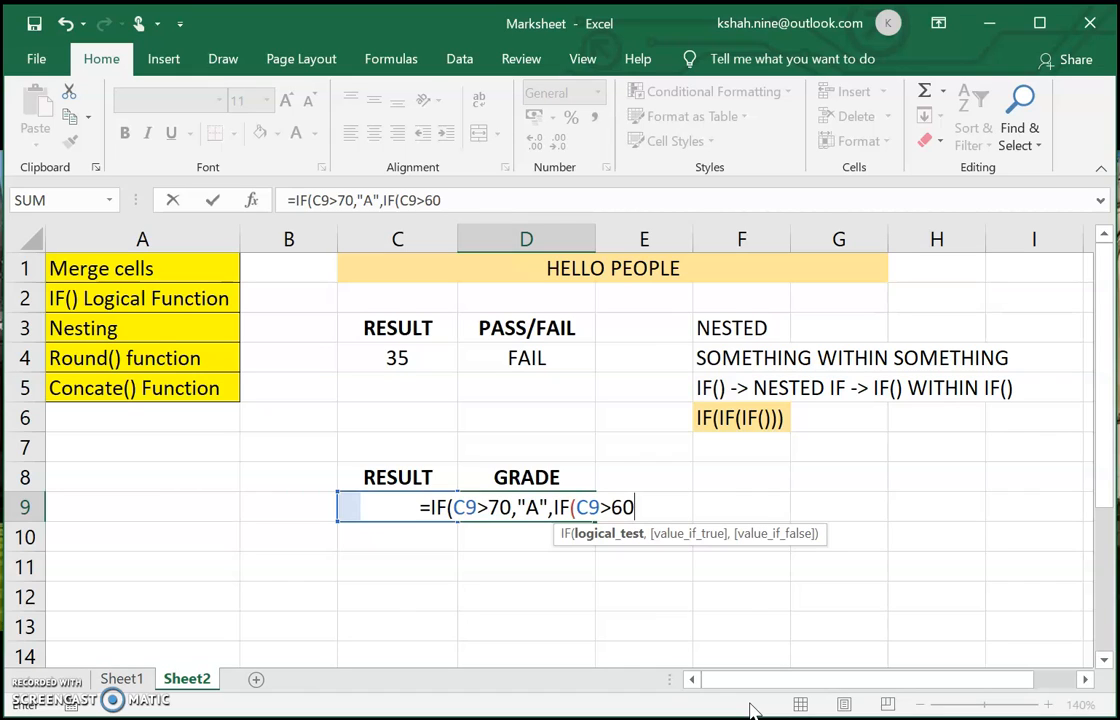
pyautogui.write(',')
pyautogui.write('"B')
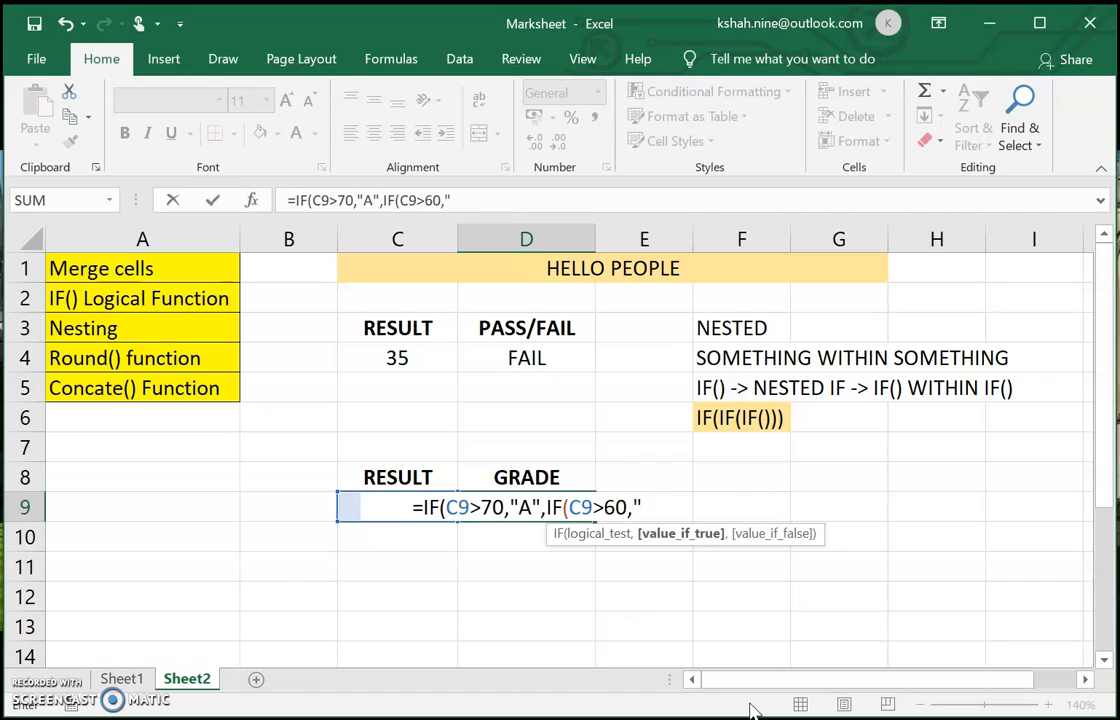
pyautogui.write('",')
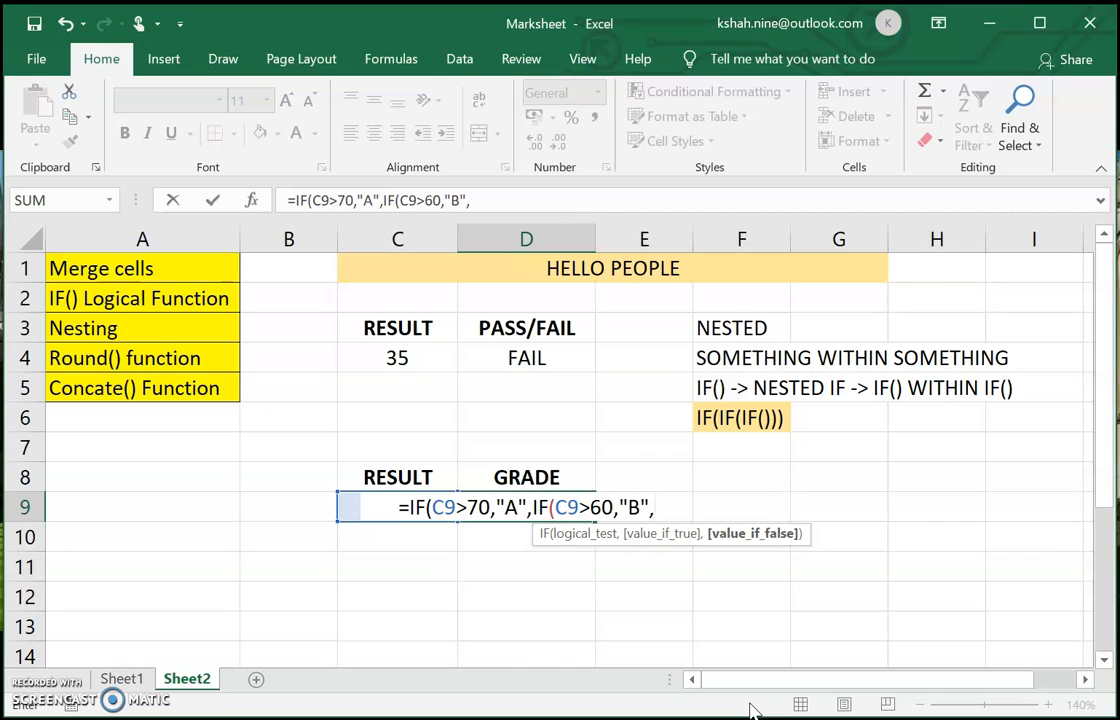
# Nest a third IF testing C9>50 and returning "C", close all three parentheses and commit the formula in D9
pyautogui.write('IF(')
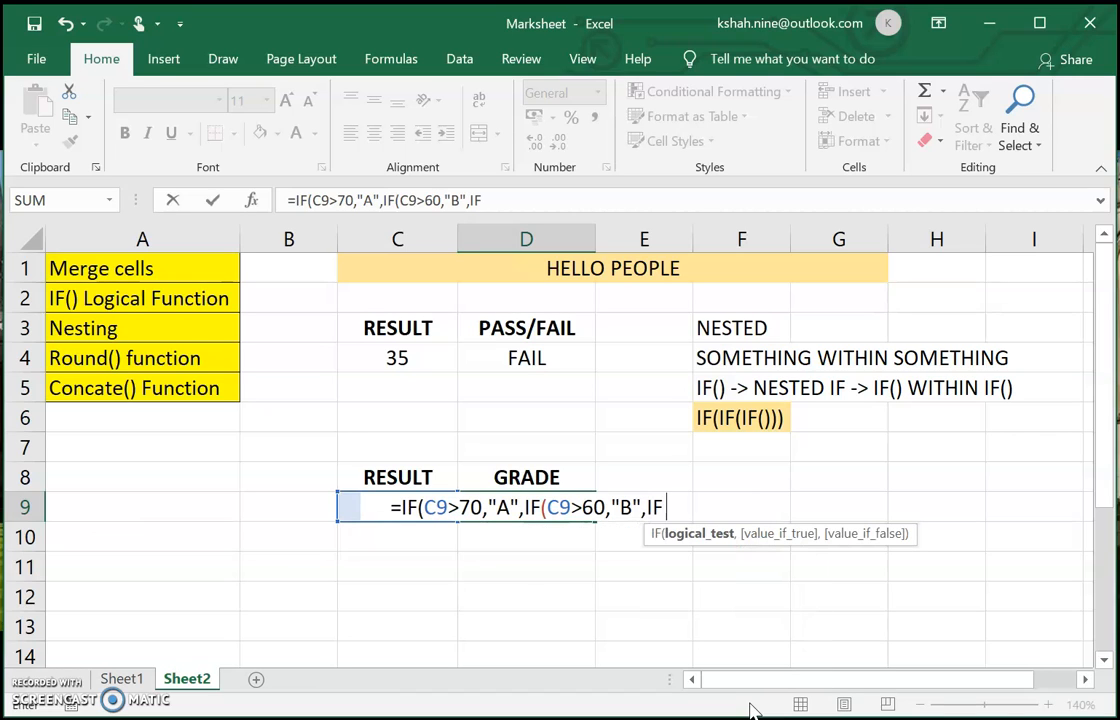
pyautogui.write('C9')
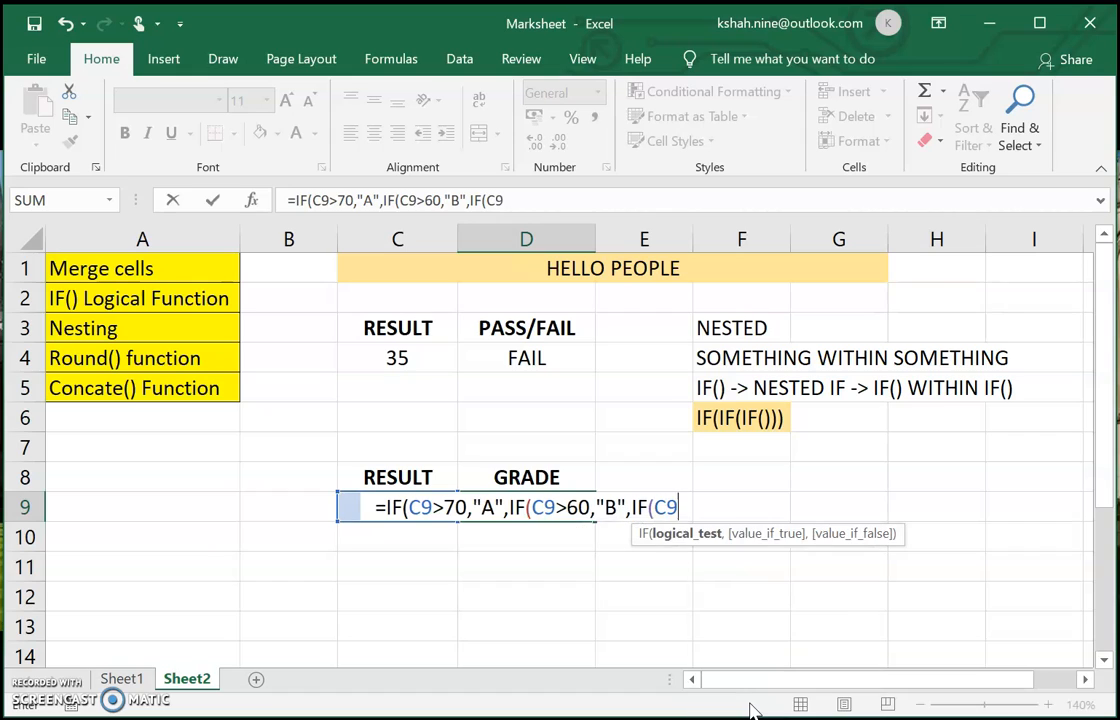
pyautogui.write('>5')
pyautogui.write('0,')
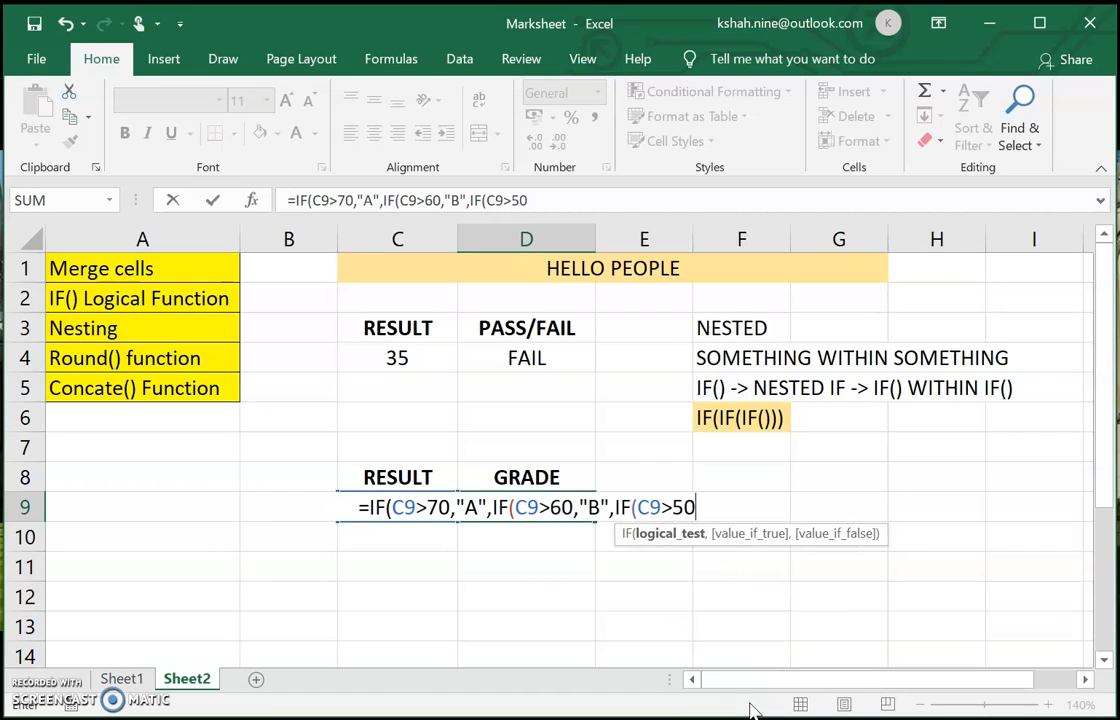
pyautogui.write('"C"')
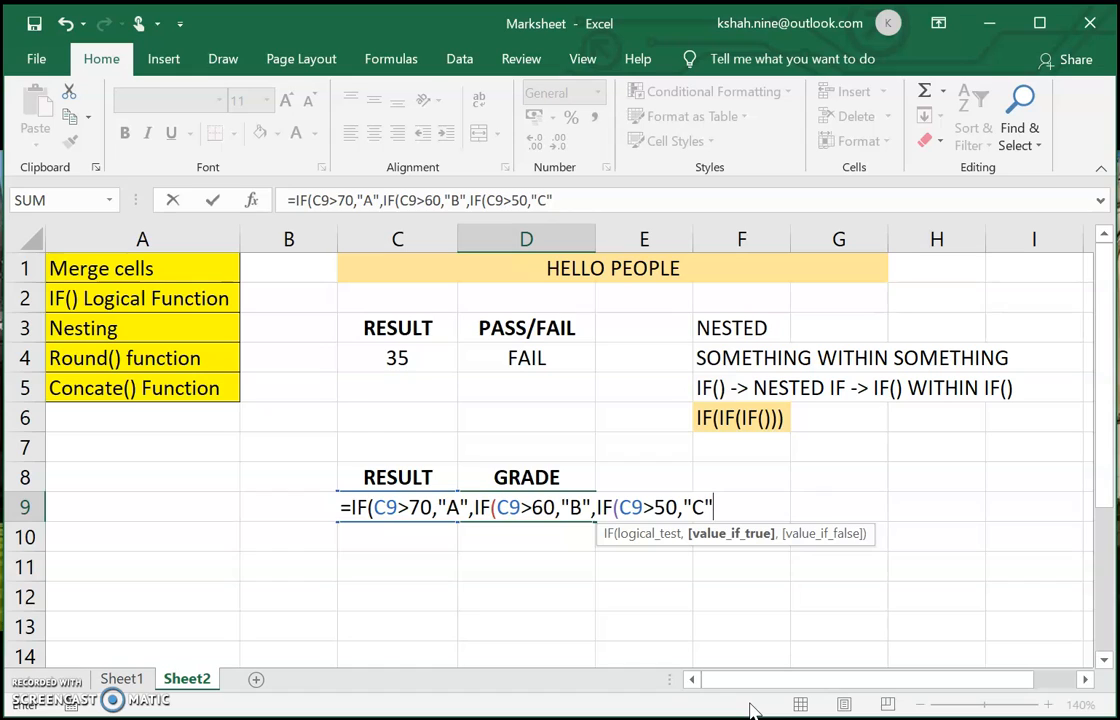
pyautogui.write(')')
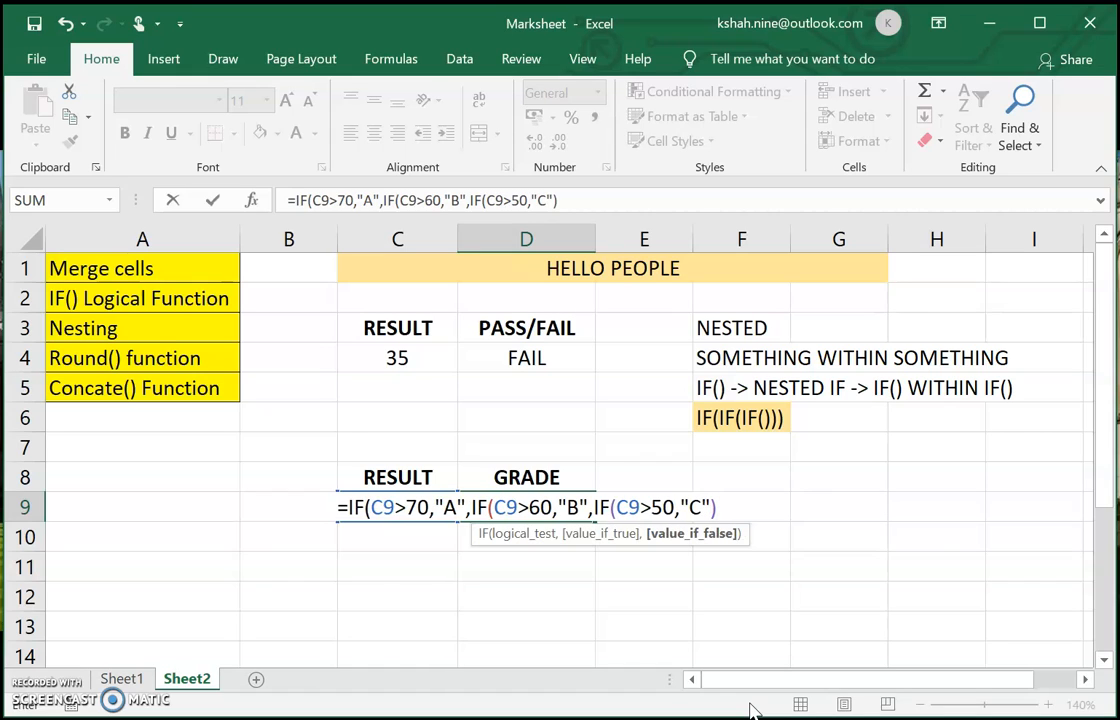
pyautogui.write(')')
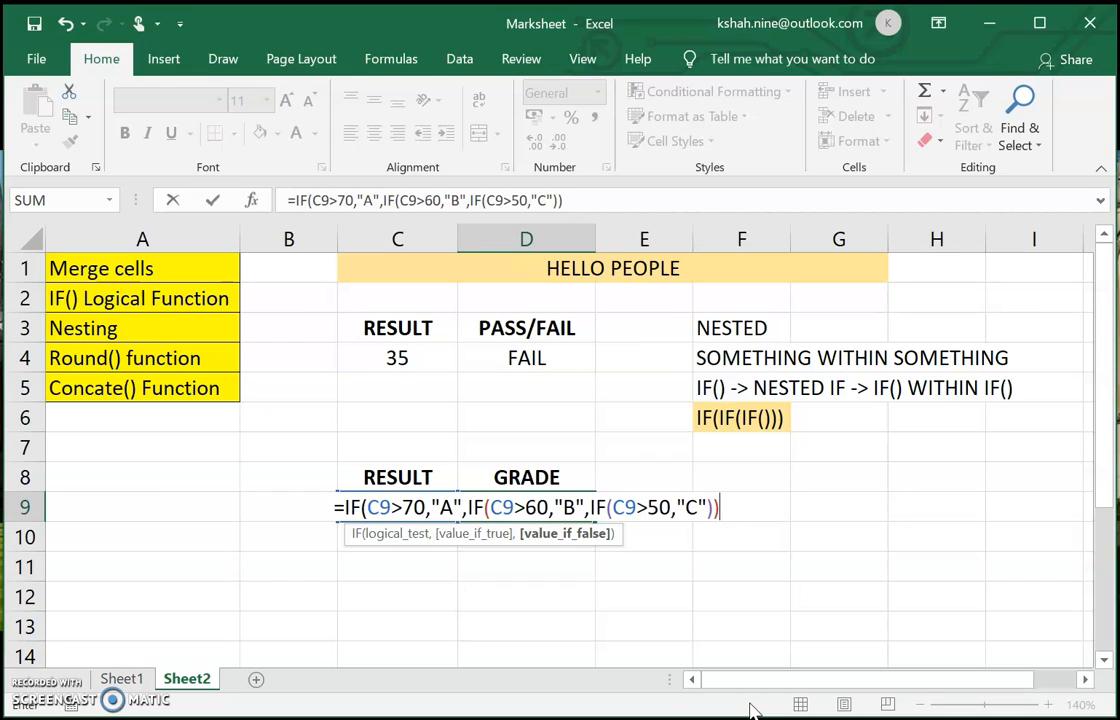
pyautogui.write(')')
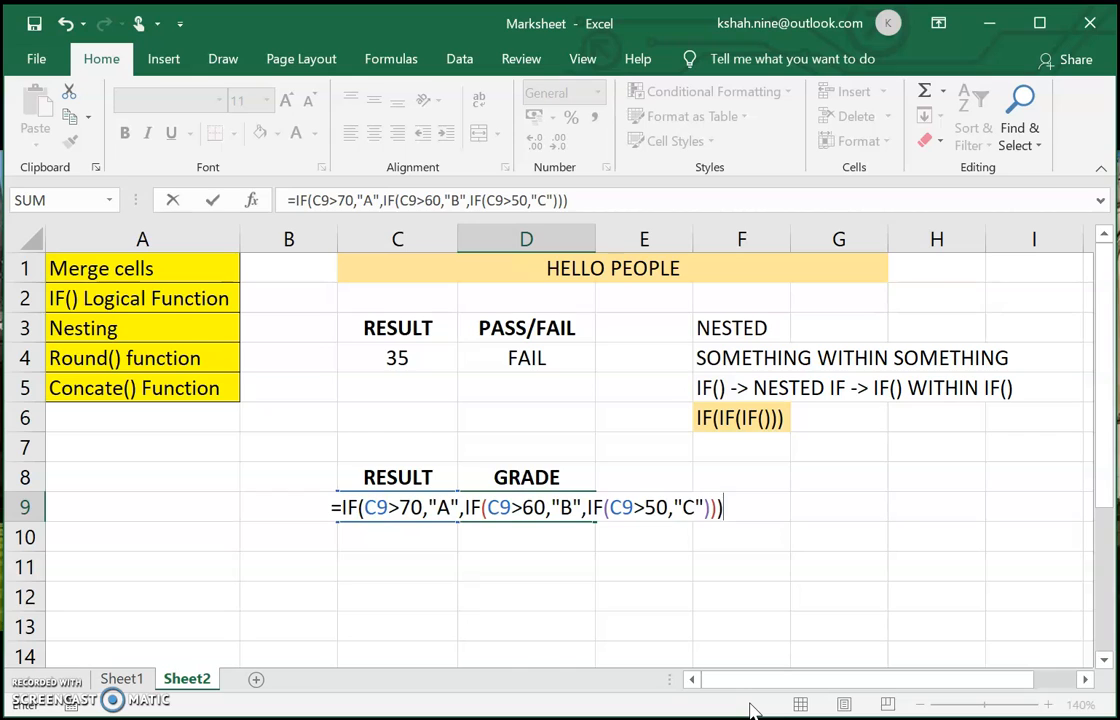
pyautogui.press('Return')
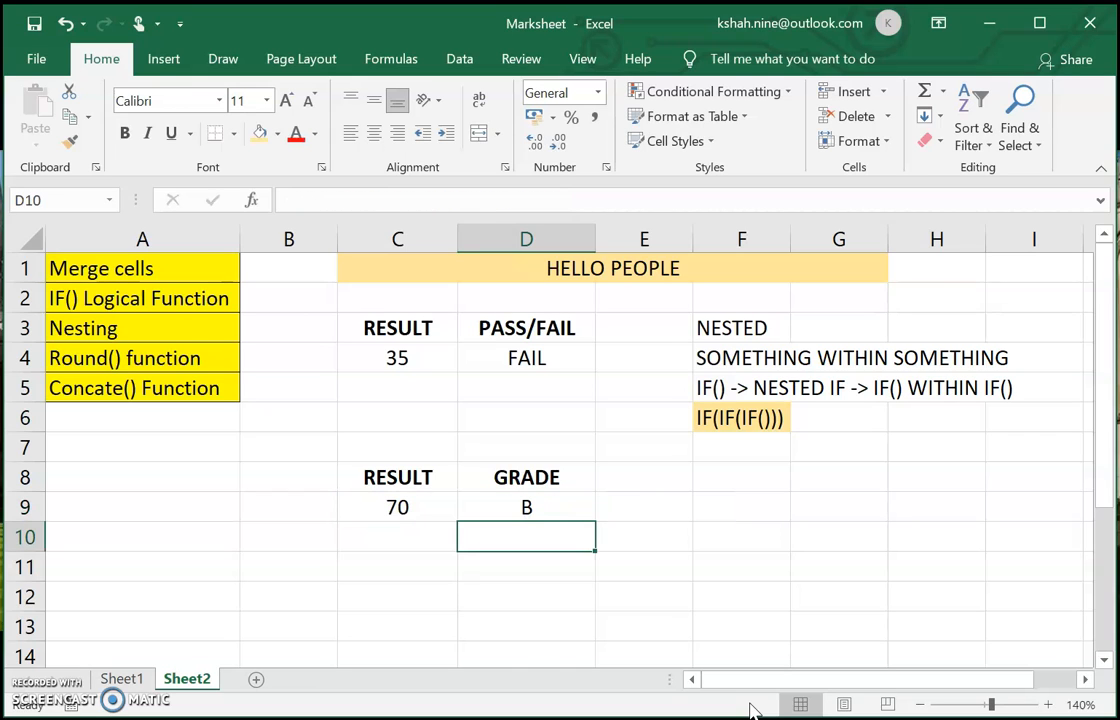
# Examine the nested IF formula in cell D9, going through its conditions and the grade each one returns
pyautogui.press('Up')
pyautogui.press('Left')
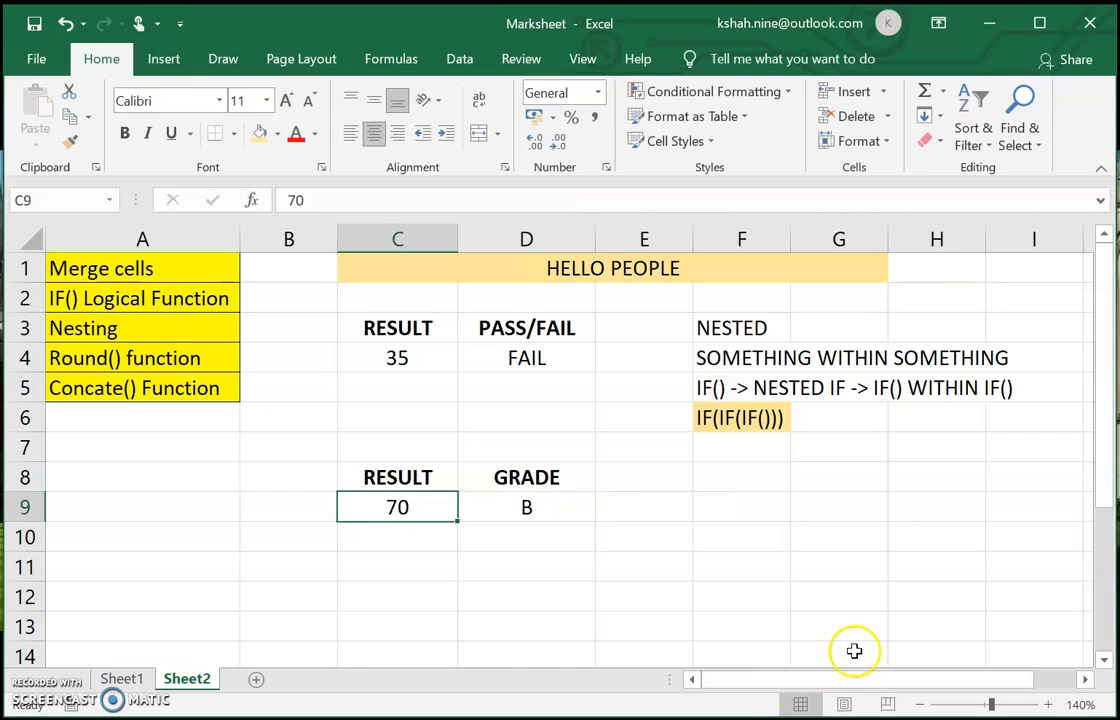
pyautogui.click(496, 518)
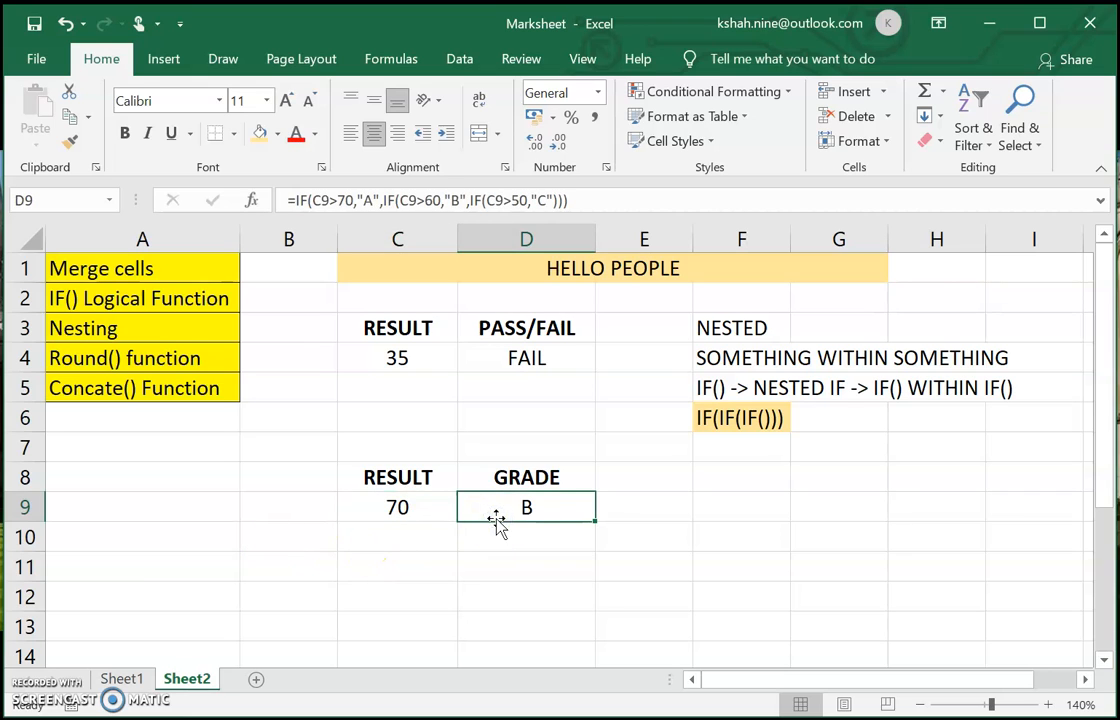
pyautogui.doubleClick(496, 518)
pyautogui.press('Left')
pyautogui.press('Left')
pyautogui.press('Left')
pyautogui.press('Left')
pyautogui.press('Left')
pyautogui.press('Left')
pyautogui.press('Left')
pyautogui.press('Left')
pyautogui.press('Left')
pyautogui.press('Left')
pyautogui.press('Left')
pyautogui.press('Left')
pyautogui.press('Left')
pyautogui.press('Left')
pyautogui.press('Left')
pyautogui.press('Left')
pyautogui.press('Left')
pyautogui.press('Left')
pyautogui.press('Left')
pyautogui.press('Left')
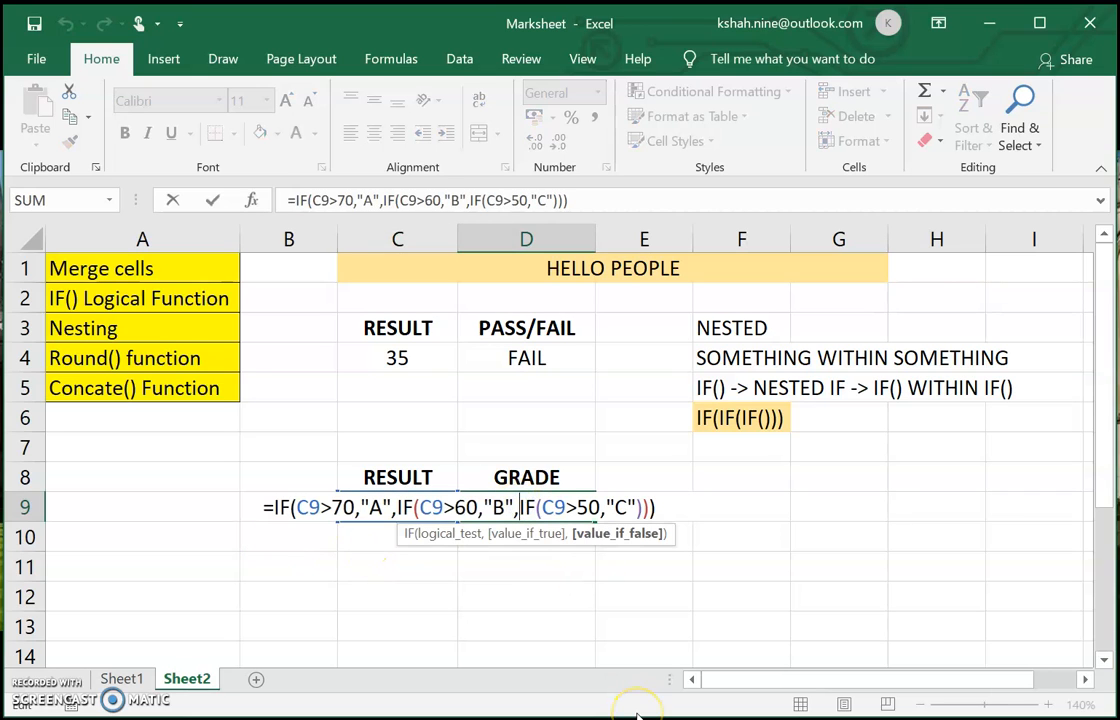
pyautogui.press('Right')
pyautogui.press('Right')
pyautogui.press('Right')
pyautogui.press('Right')
pyautogui.press('Right')
pyautogui.press('Right')
pyautogui.press('Right')
pyautogui.press('Right')
pyautogui.press('Right')
pyautogui.press('Right')
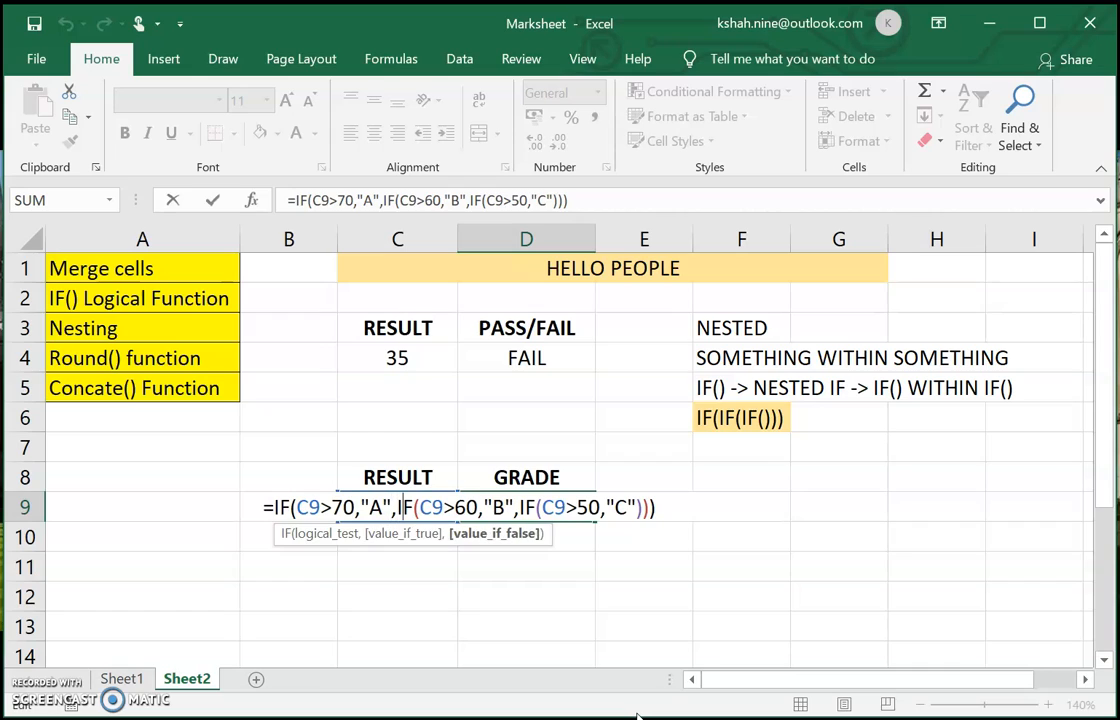
pyautogui.press('Right')
pyautogui.press('Right')
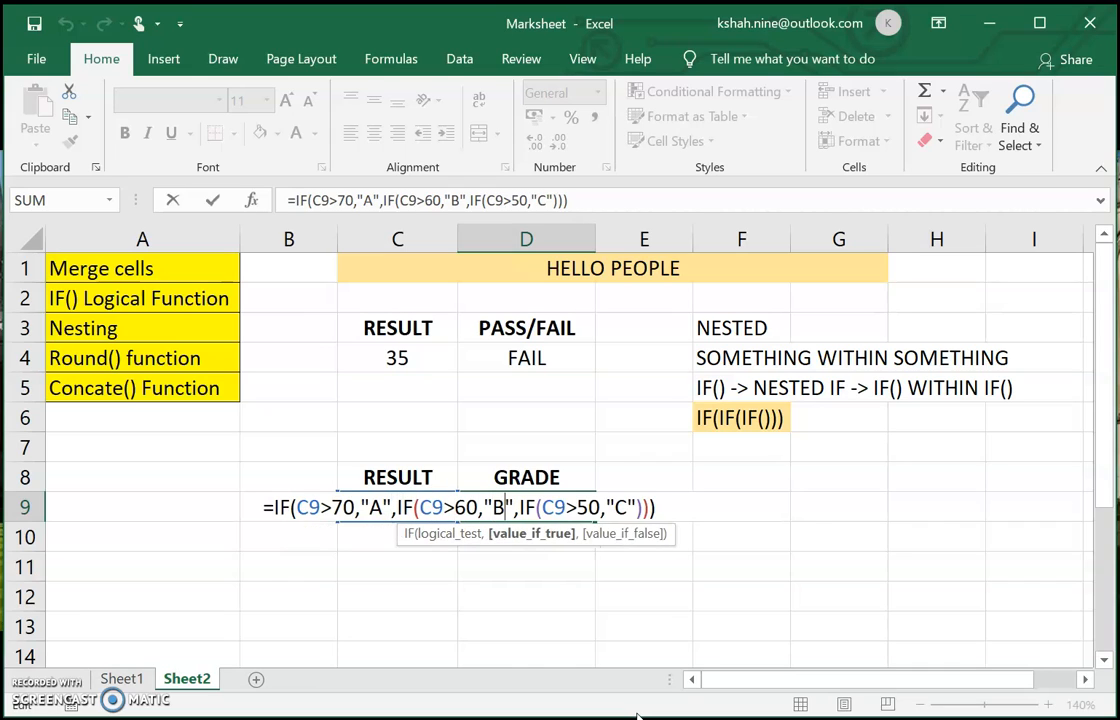
pyautogui.press('End')
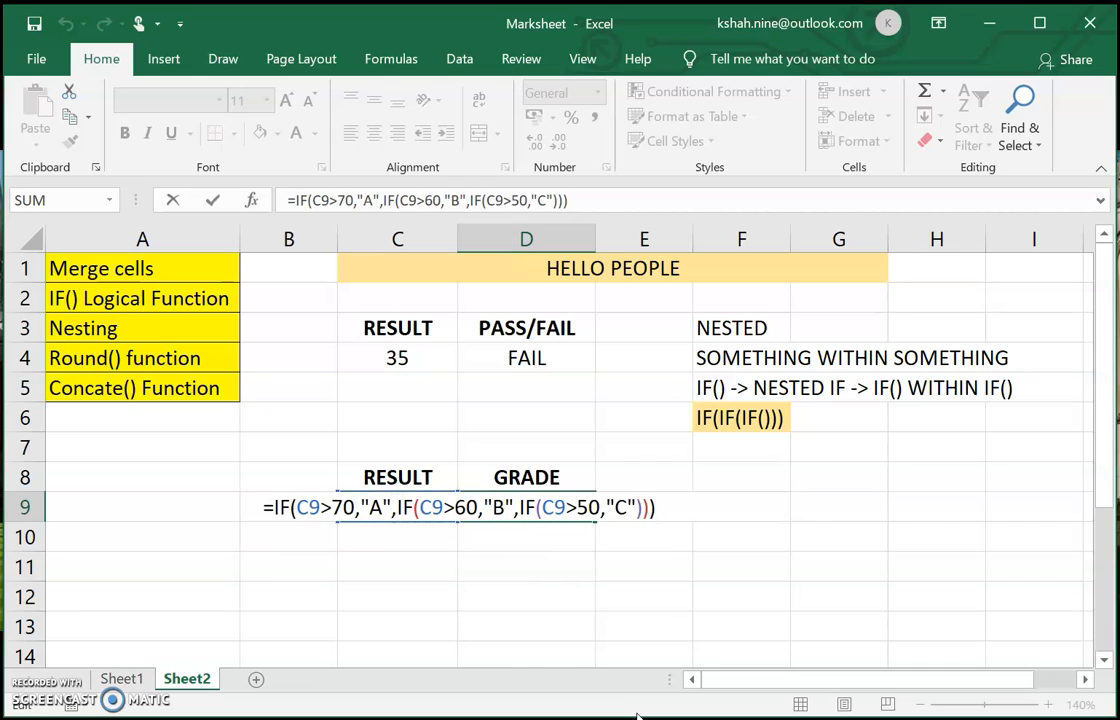
pyautogui.press('Return')
# Test the grade formula by entering marks of 80 and 45 in cell C9
pyautogui.press('Up')
pyautogui.press('Left')
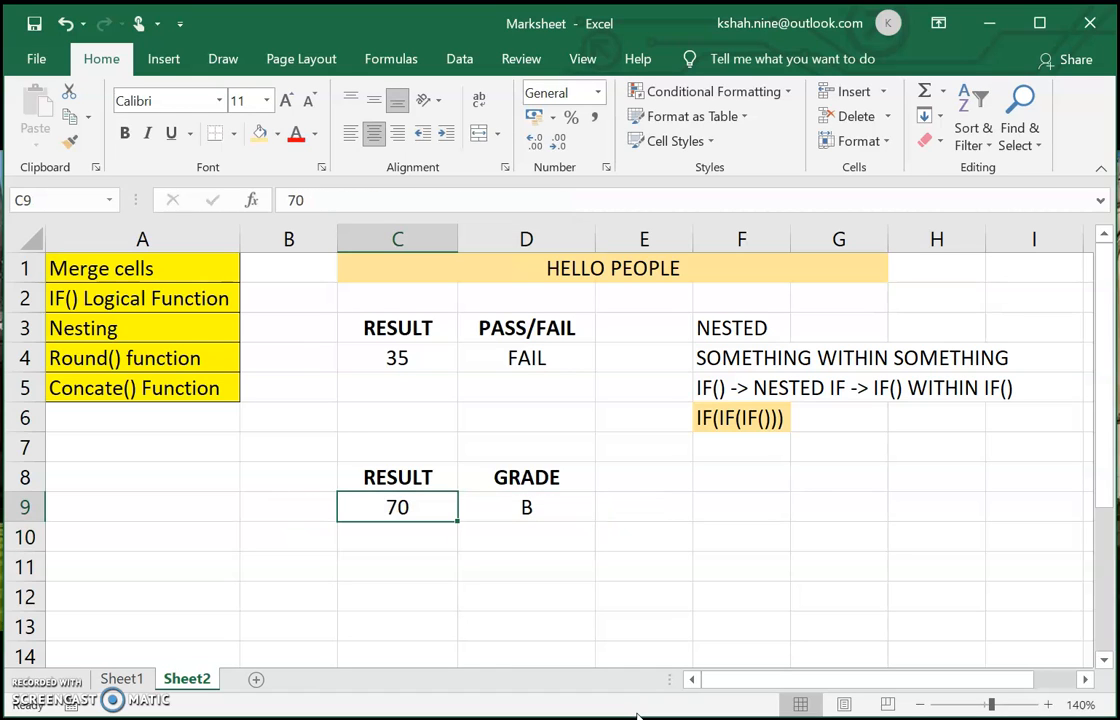
pyautogui.write('80')
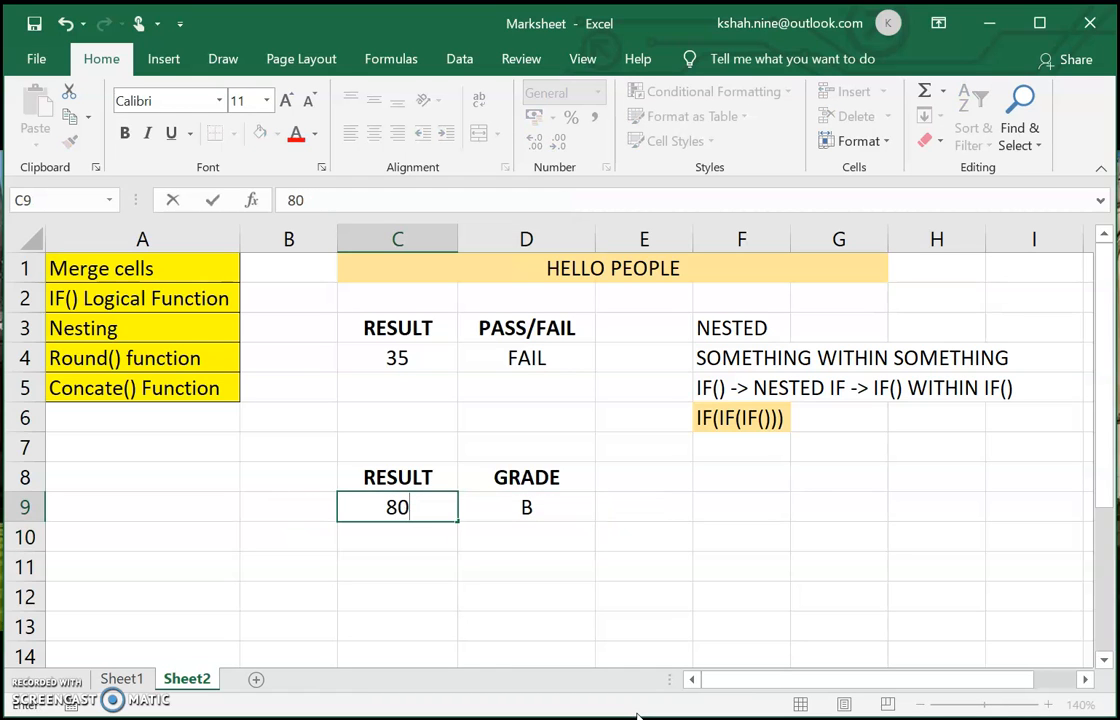
pyautogui.press('Return')
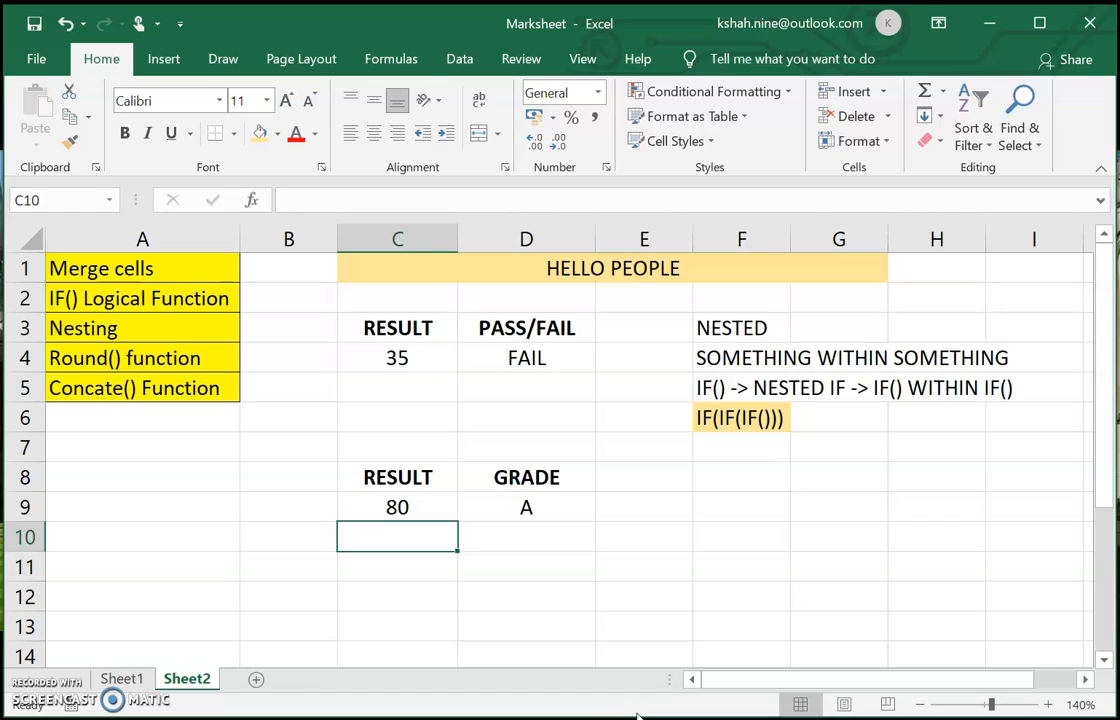
pyautogui.press('Up')
pyautogui.write('45')
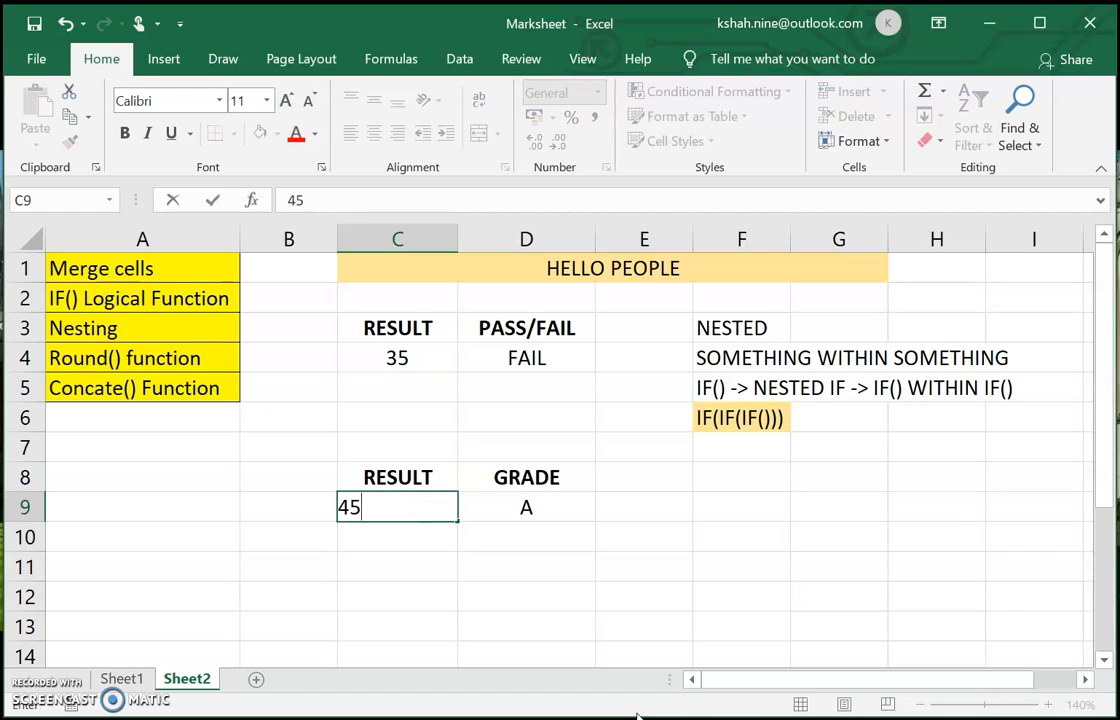
pyautogui.press('Return')
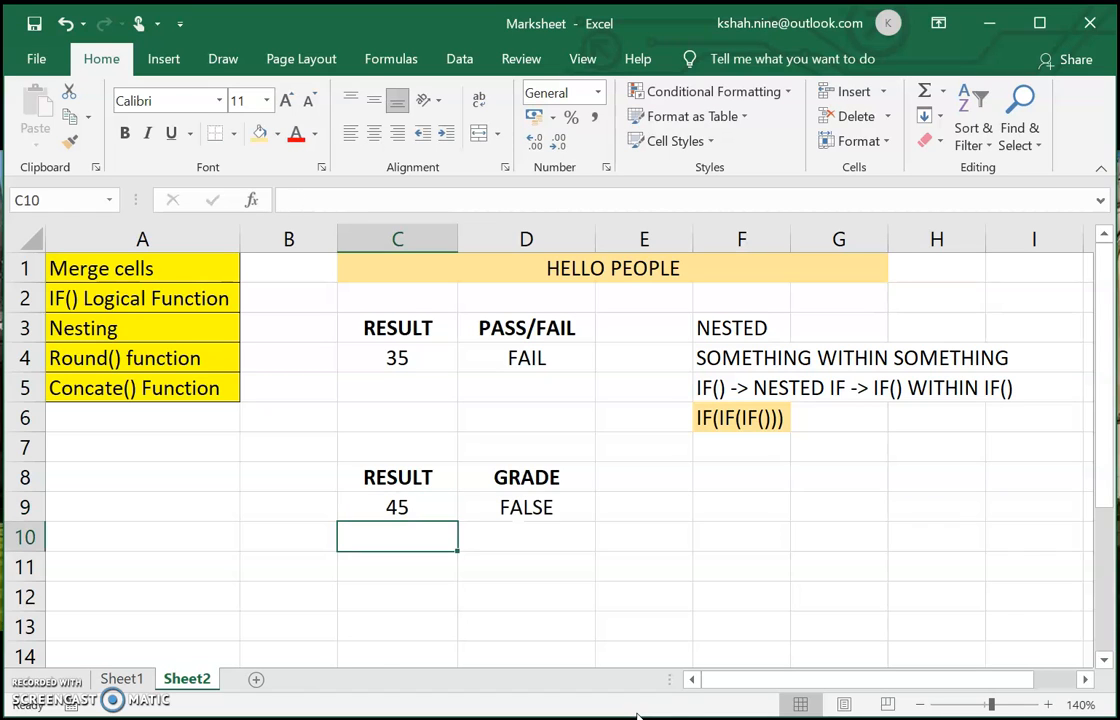
# Replace the mark in cell C9 with 55
pyautogui.press('Up')
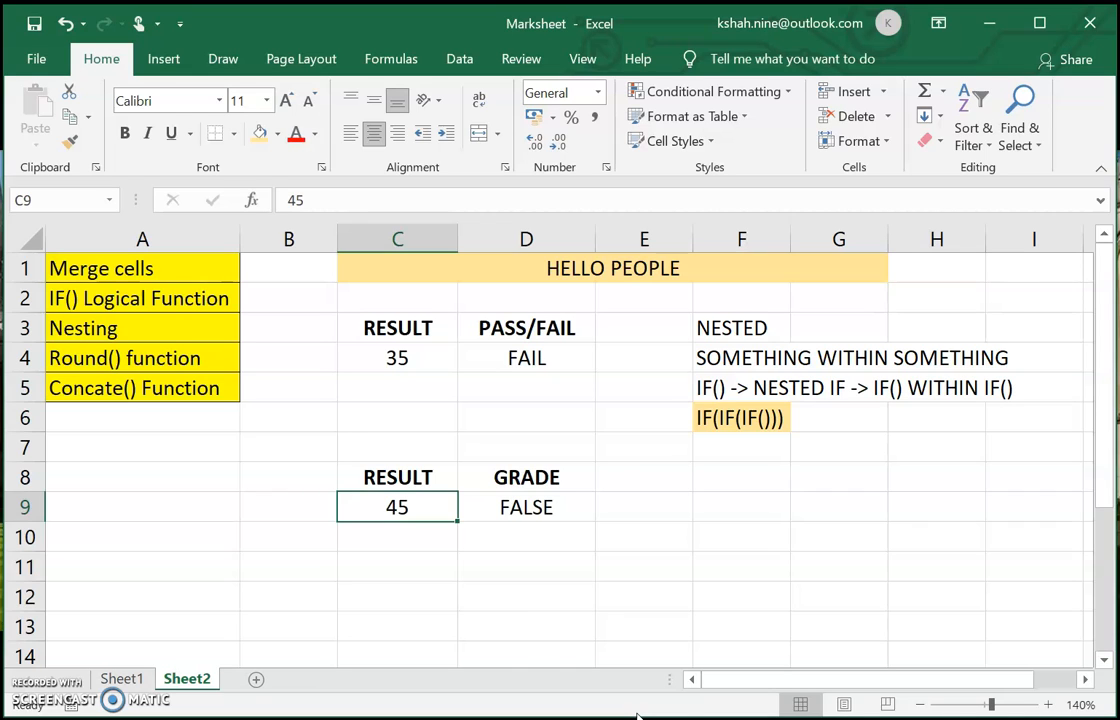
pyautogui.press('F2')
pyautogui.press('BackSpace')
pyautogui.press('BackSpace')
pyautogui.write('55')
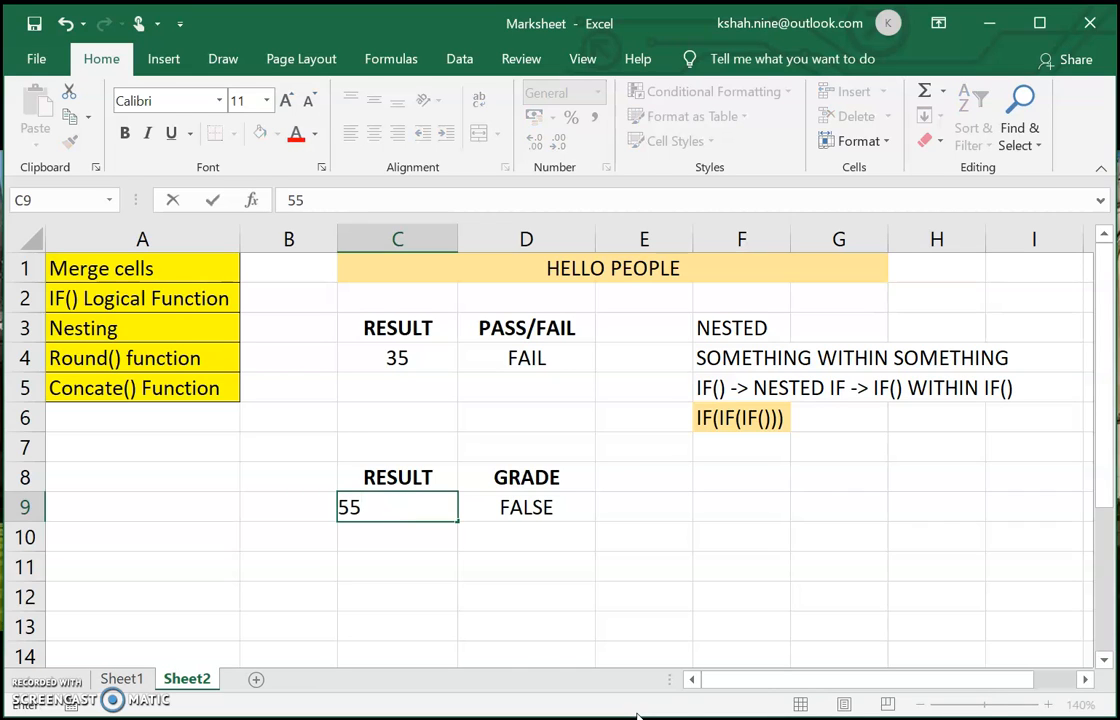
pyautogui.press('Return')
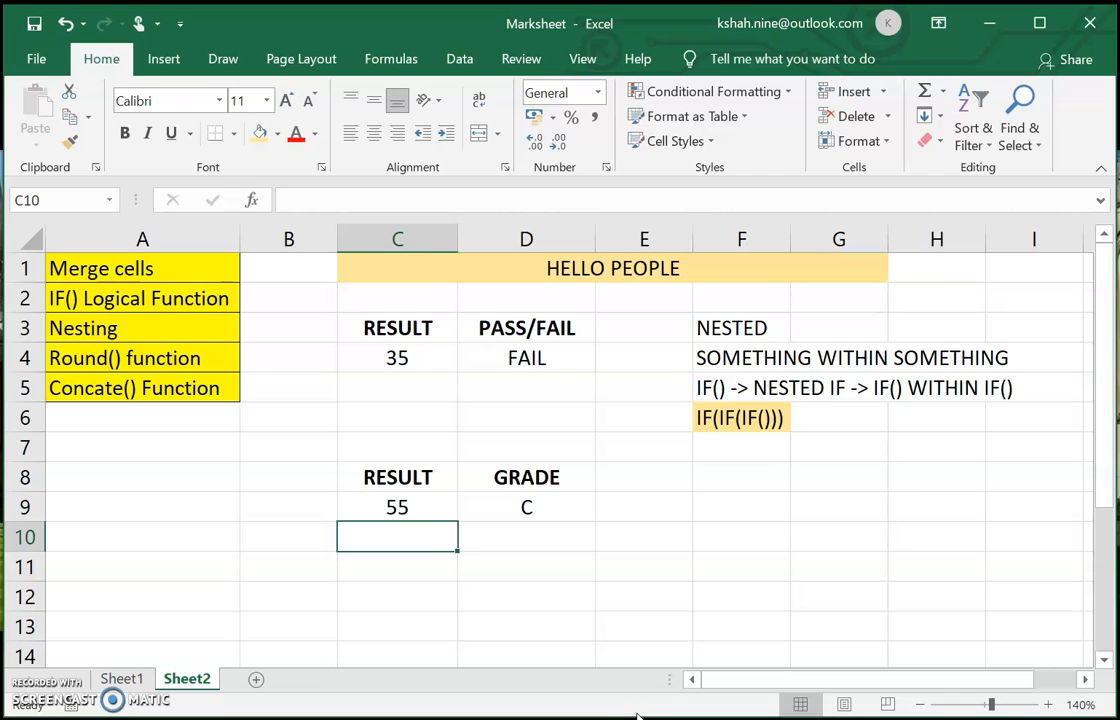
# Enlarge the worksheet to 210% and open the grade formula in cell D9 for a closer look
pyautogui.doubleClick(585, 512)
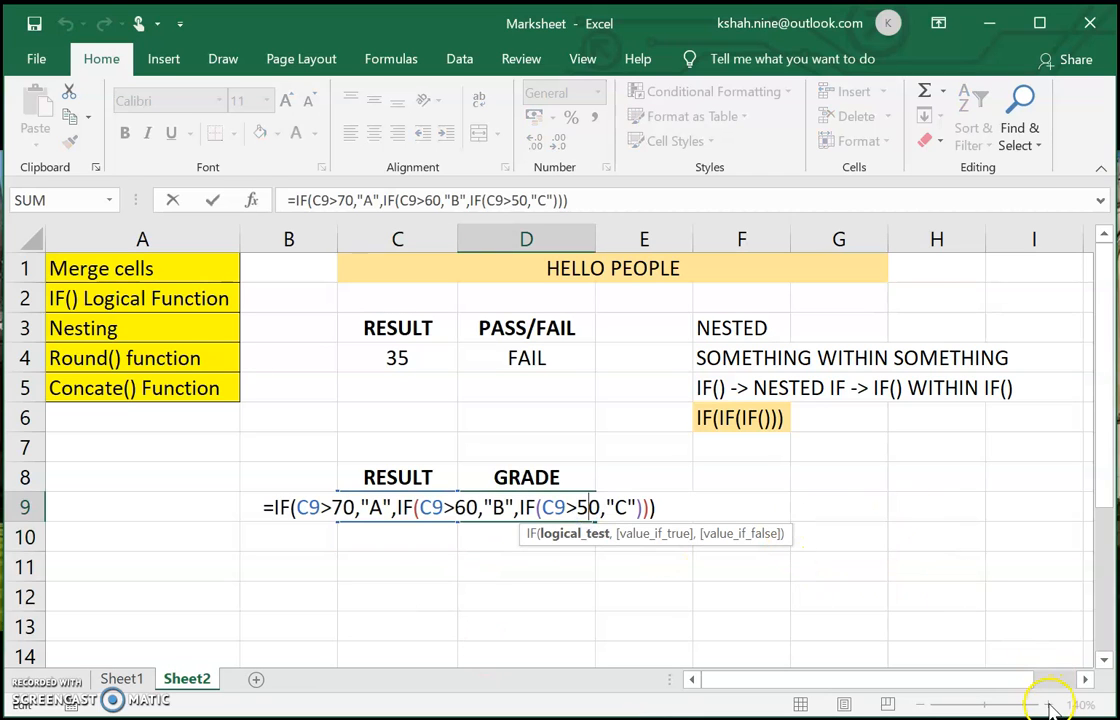
pyautogui.click(901, 556)
pyautogui.click(1048, 704)
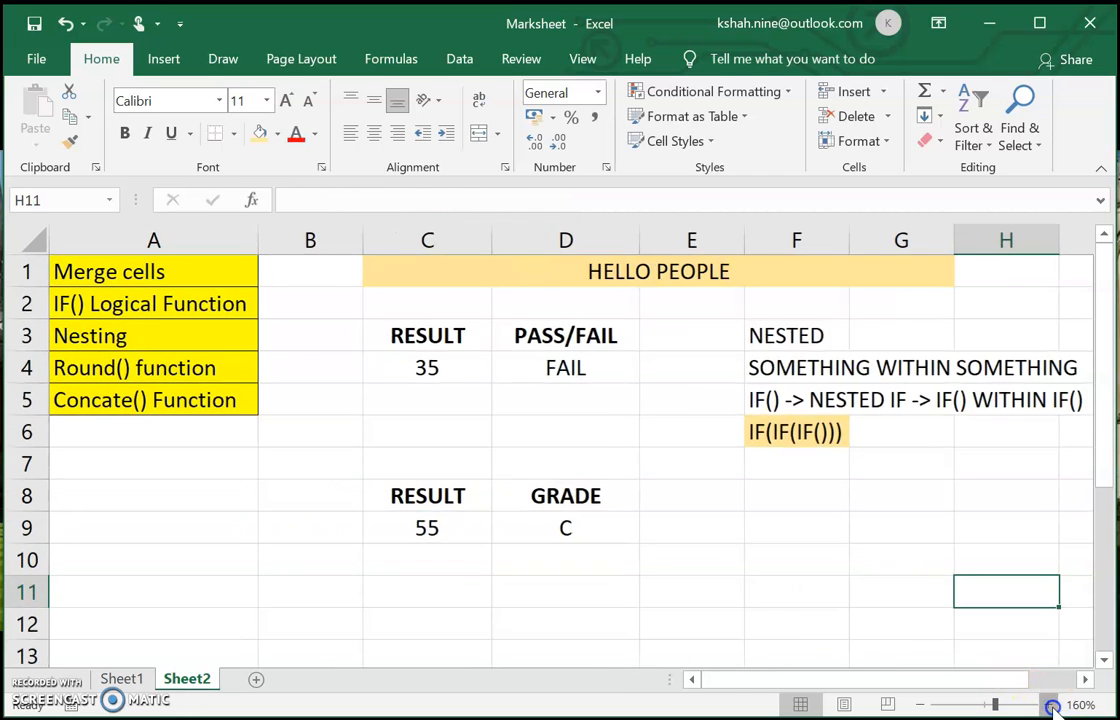
pyautogui.click(1048, 704)
pyautogui.click(1048, 704)
pyautogui.click(1048, 704)
pyautogui.click(1048, 704)
pyautogui.click(1050, 705)
pyautogui.doubleClick(385, 563)
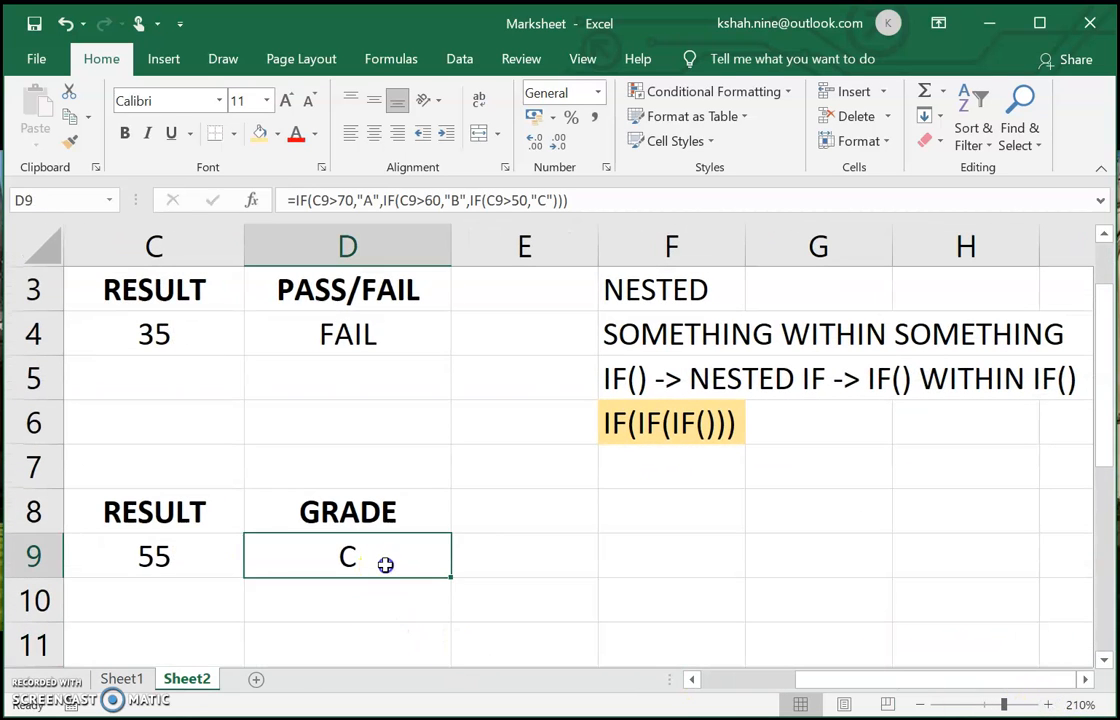
pyautogui.click(691, 680)
pyautogui.click(414, 587)
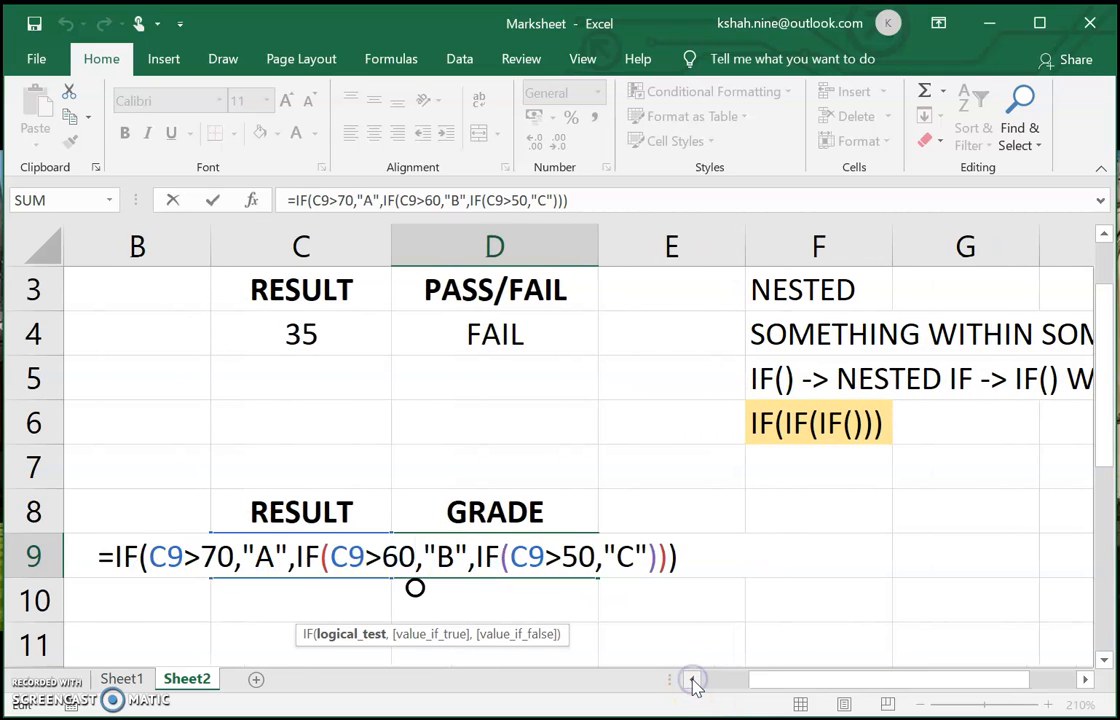
# Highlight the first logical test, C9>70, within the D9 formula to examine it
pyautogui.click(145, 565)
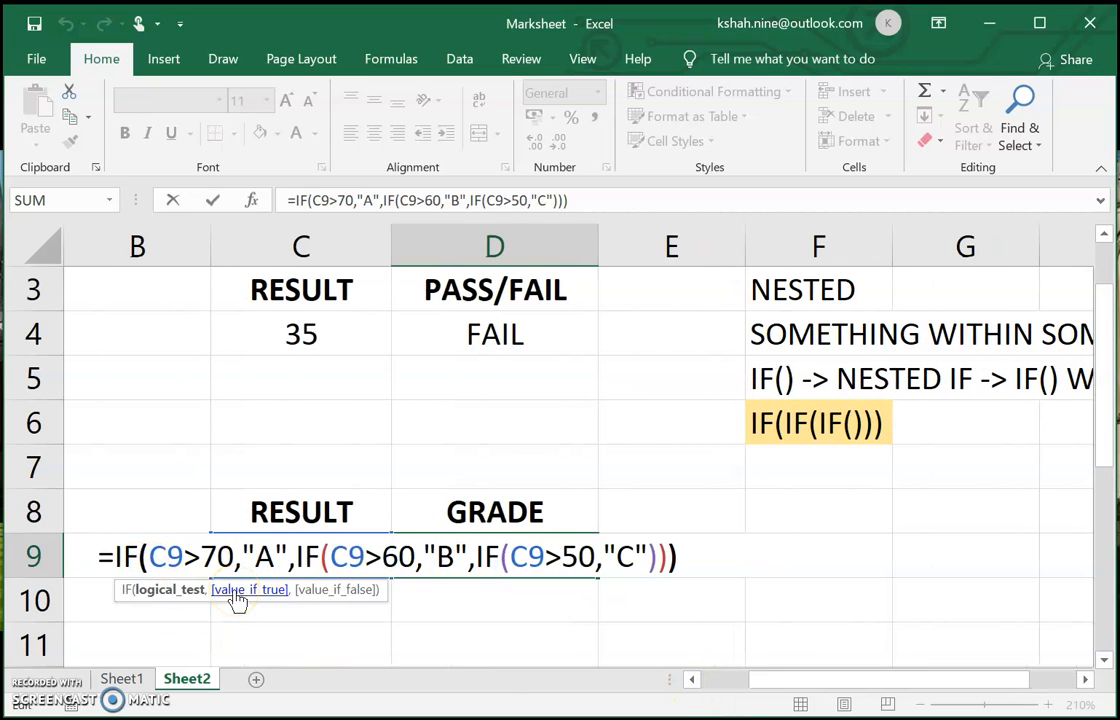
pyautogui.press('Left')
pyautogui.press('Left')
pyautogui.press('Left')
pyautogui.press('Right')
pyautogui.press('Right')
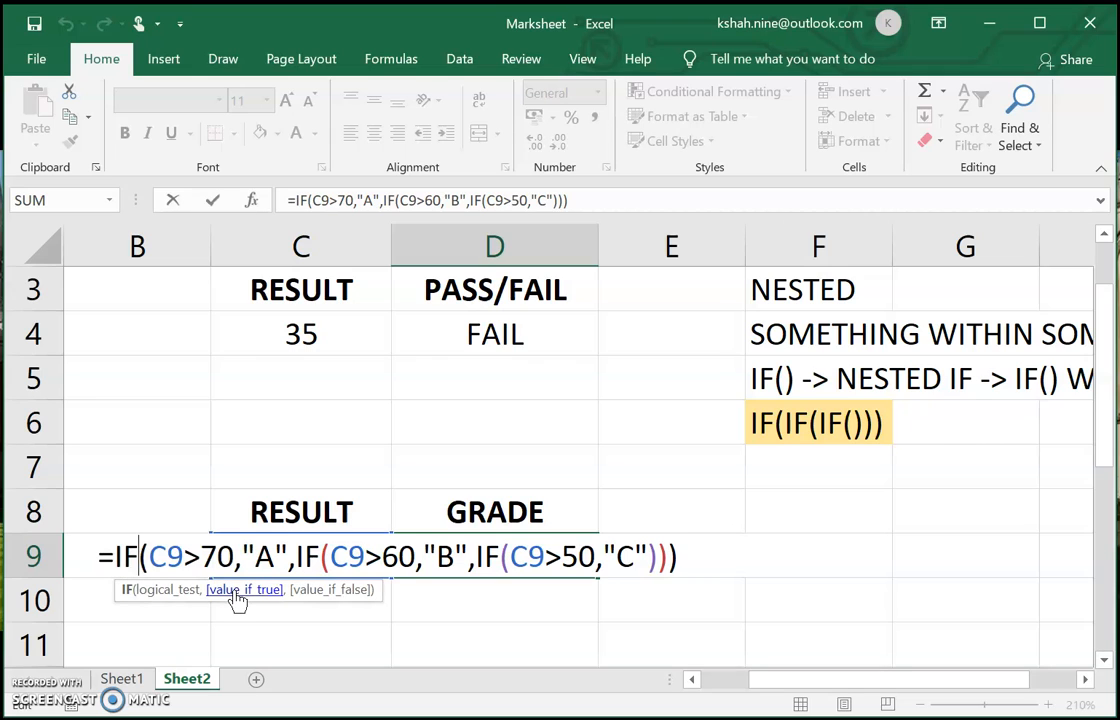
pyautogui.press('Right')
pyautogui.hotkey('shift', 'Right')
pyautogui.hotkey('shift', 'Right')
pyautogui.hotkey('shift', 'Right')
pyautogui.hotkey('shift', 'Right')
pyautogui.hotkey('shift', 'Right')
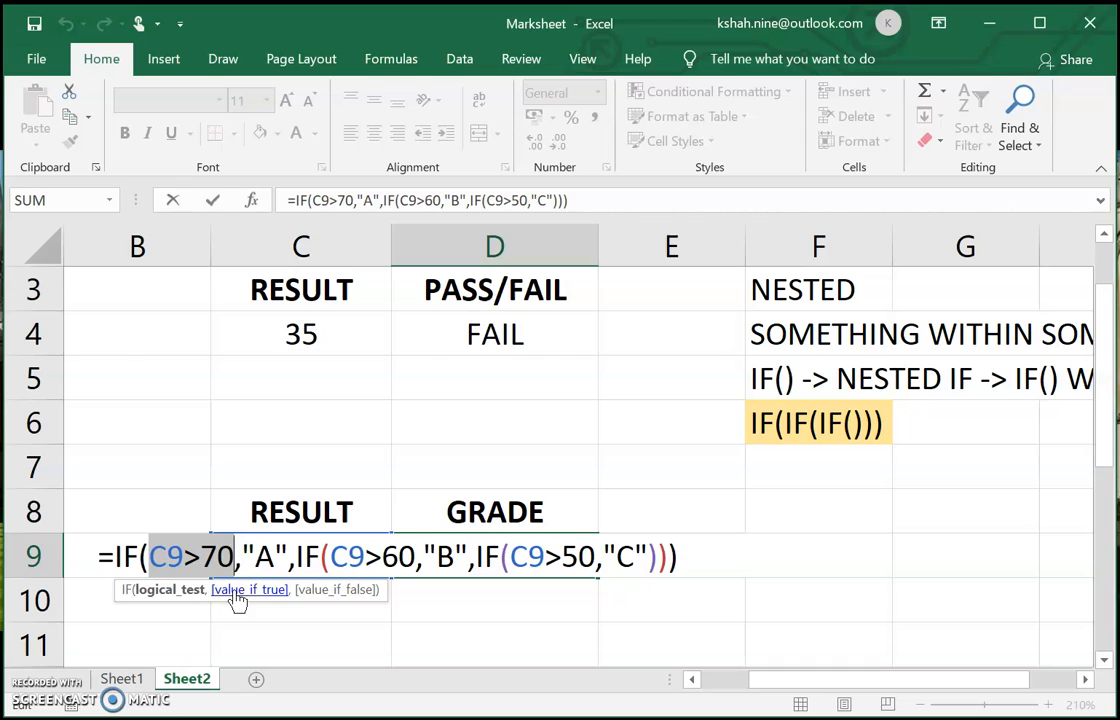
# Extend the highlight in the D9 formula to include "A", the value returned when C9>70 is true
pyautogui.hotkey('shift', 'Right')
pyautogui.hotkey('shift', 'Right')
pyautogui.hotkey('shift', 'Right')
pyautogui.hotkey('shift', 'Right')
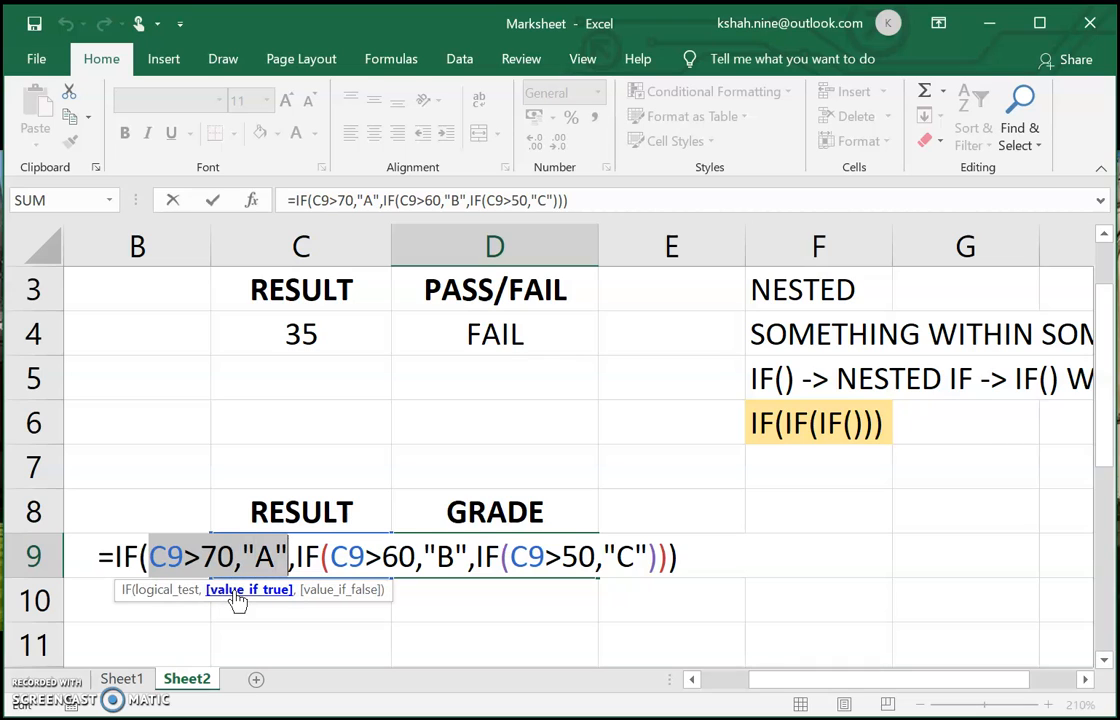
# Highlight the second IF in the D9 formula, from IF(C9>60 through "B", to examine its test and true value
pyautogui.press('Right')
pyautogui.press('Right')
pyautogui.hotkey('shift', 'Right')
pyautogui.hotkey('shift', 'Right')
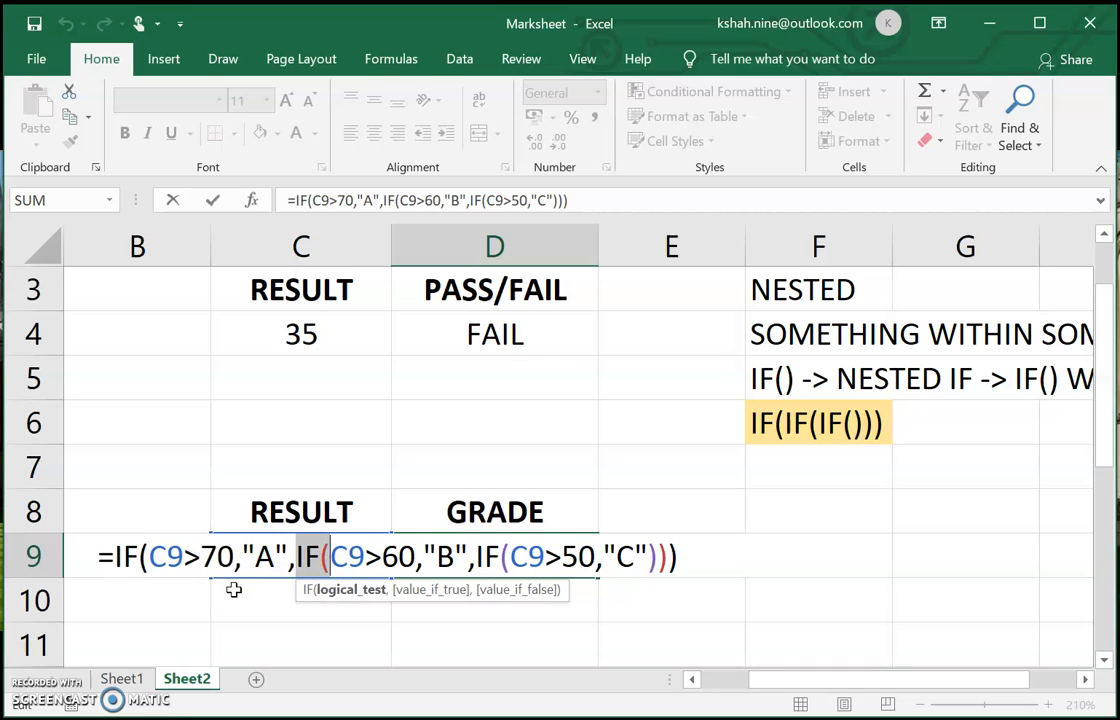
pyautogui.hotkey('shift', 'Right')
pyautogui.hotkey('shift', 'Right')
pyautogui.hotkey('shift', 'Right')
pyautogui.hotkey('shift', 'Right')
pyautogui.hotkey('shift', 'Right')
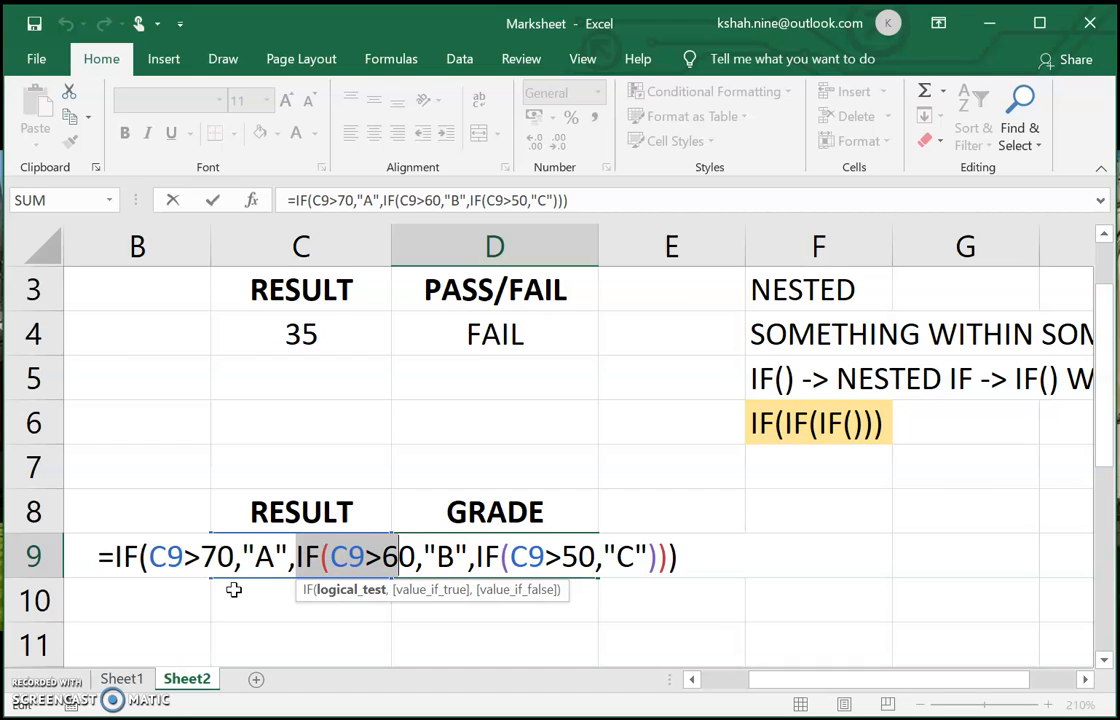
pyautogui.hotkey('shift', 'Right')
pyautogui.hotkey('shift', 'Right')
pyautogui.hotkey('shift', 'Right')
pyautogui.hotkey('shift', 'Right')
pyautogui.hotkey('shift', 'Right')
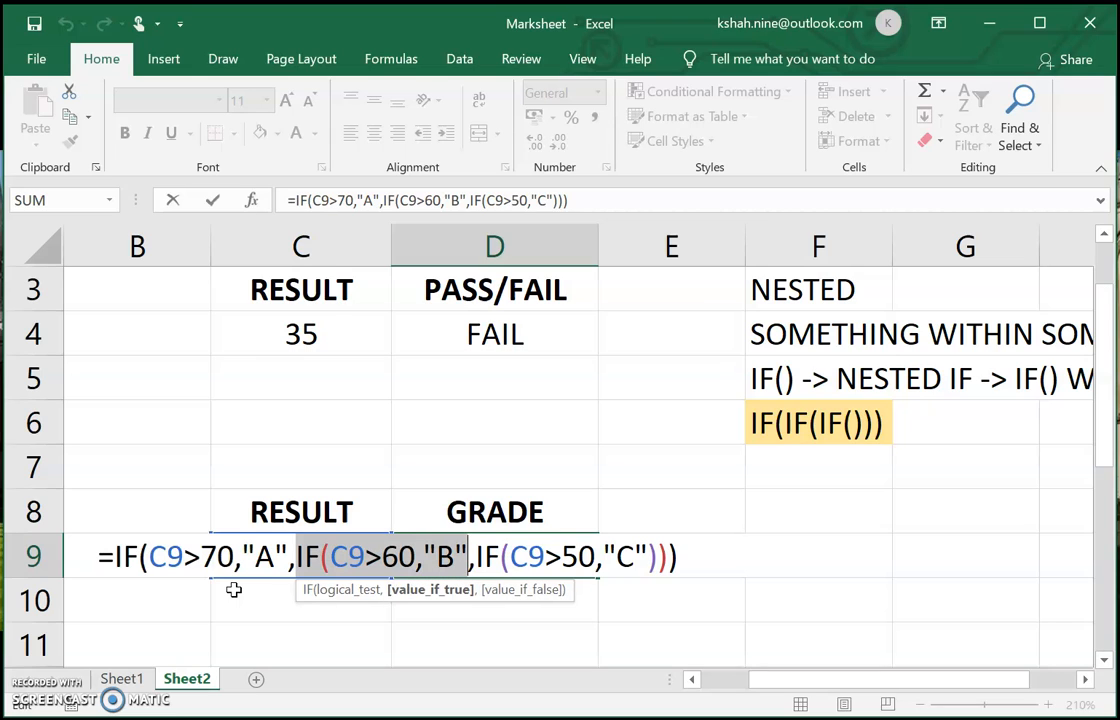
# Highlight the third IF in the D9 formula, IF(C9>50,"C", to examine the innermost nested condition
pyautogui.press('Right')
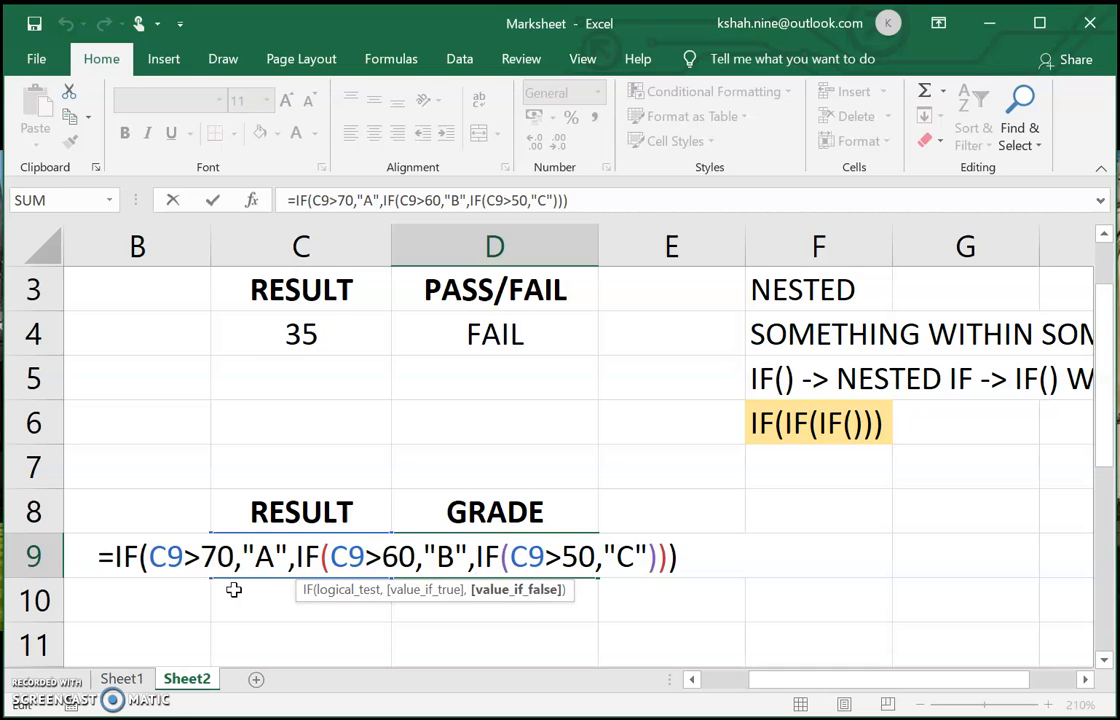
pyautogui.hotkey('shift', 'Right')
pyautogui.hotkey('shift', 'Right')
pyautogui.hotkey('shift', 'Right')
pyautogui.hotkey('shift', 'Right')
pyautogui.hotkey('shift', 'Right')
pyautogui.hotkey('shift', 'Right')
pyautogui.hotkey('shift', 'Right')
pyautogui.hotkey('shift', 'Right')
pyautogui.hotkey('shift', 'Right')
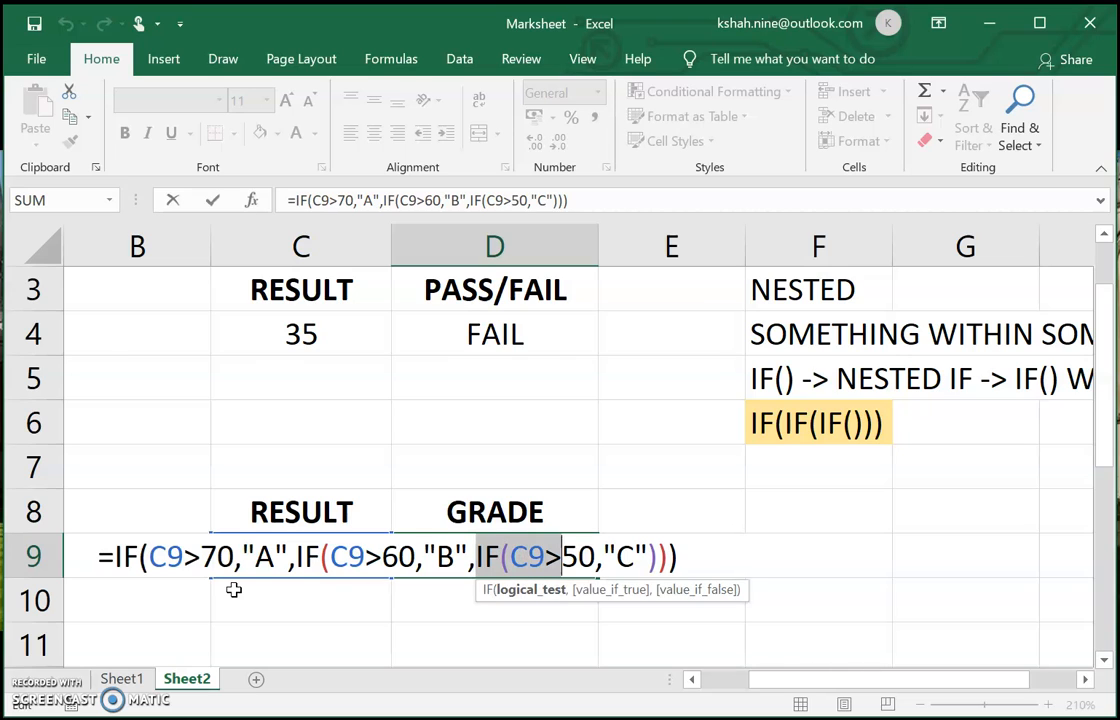
pyautogui.hotkey('shift', 'Right')
pyautogui.hotkey('shift', 'Right')
pyautogui.hotkey('shift', 'Right')
# Highlight the three closing parentheses of the D9 formula to examine them, and leave the cell with the formula intact
pyautogui.press('Right')
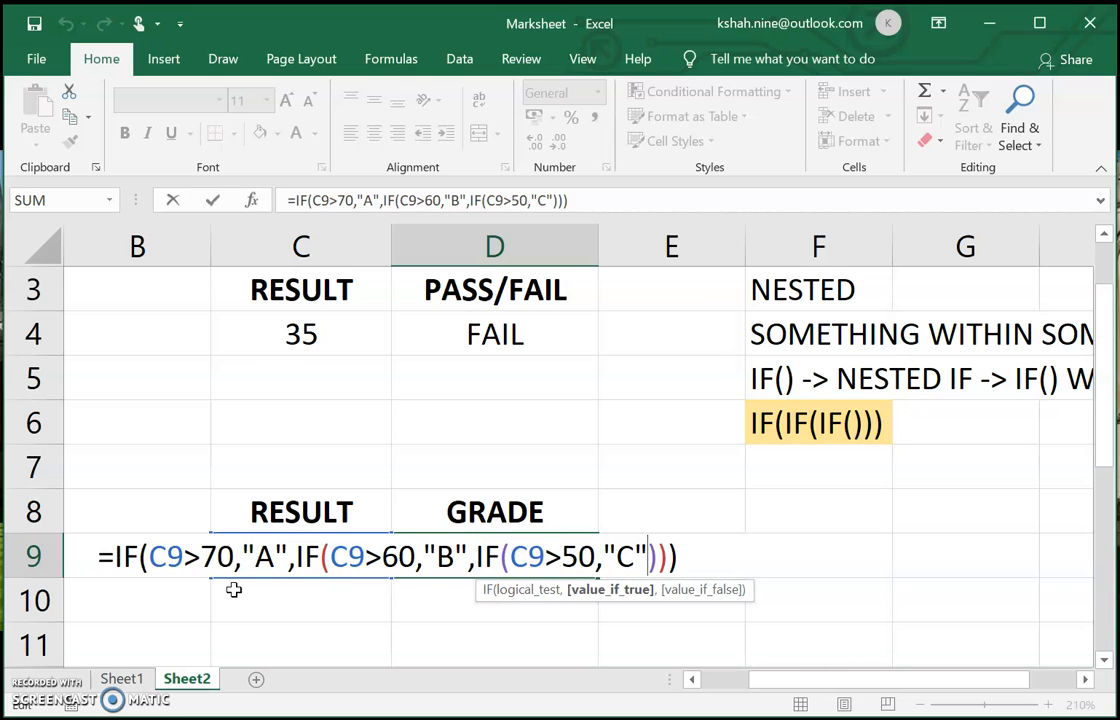
pyautogui.press('Right')
pyautogui.press('Right')
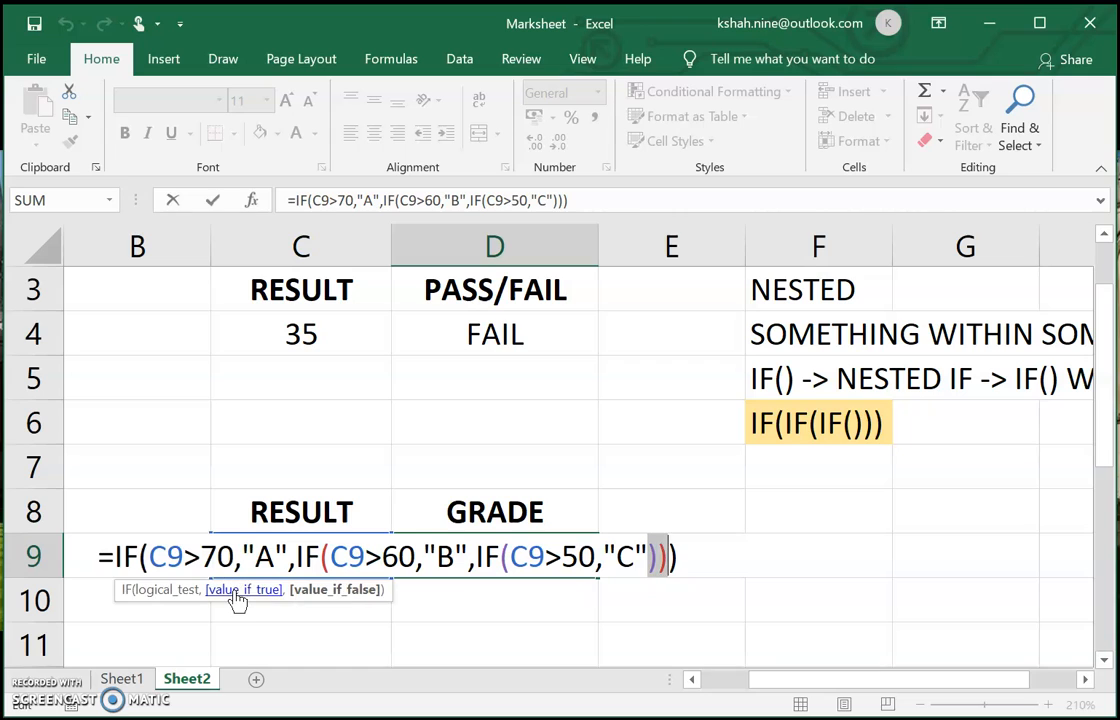
pyautogui.press('Right')
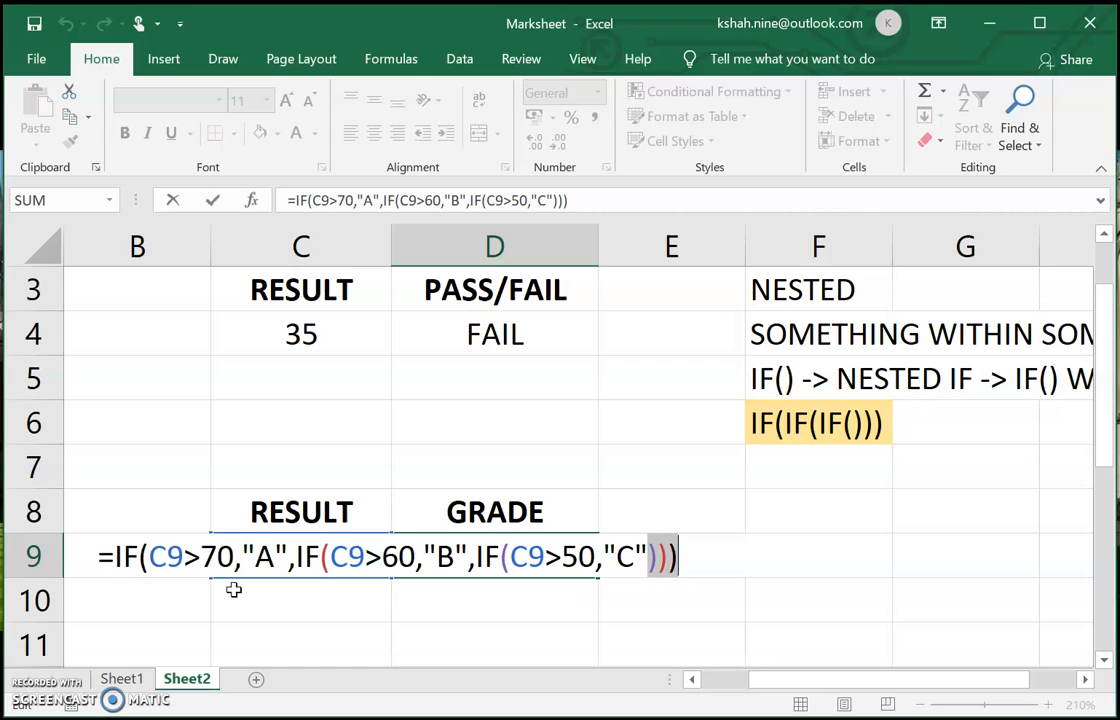
pyautogui.click(735, 583)
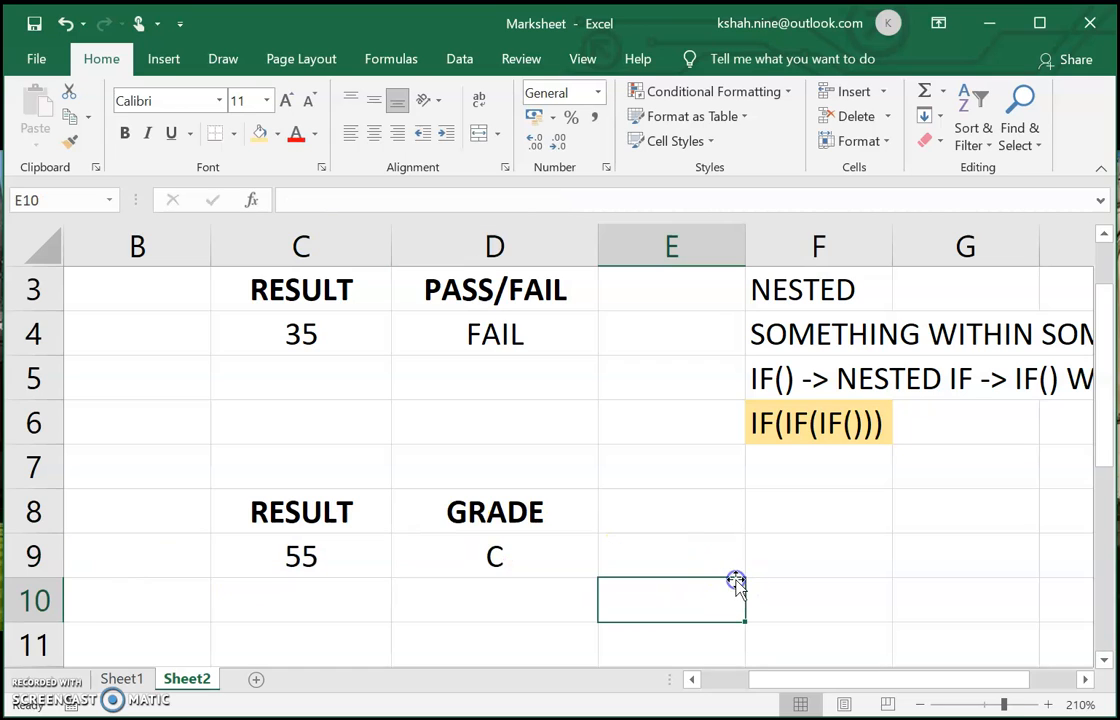
# Reduce the worksheet zoom to 140% with column A back in view
pyautogui.click(697, 679)
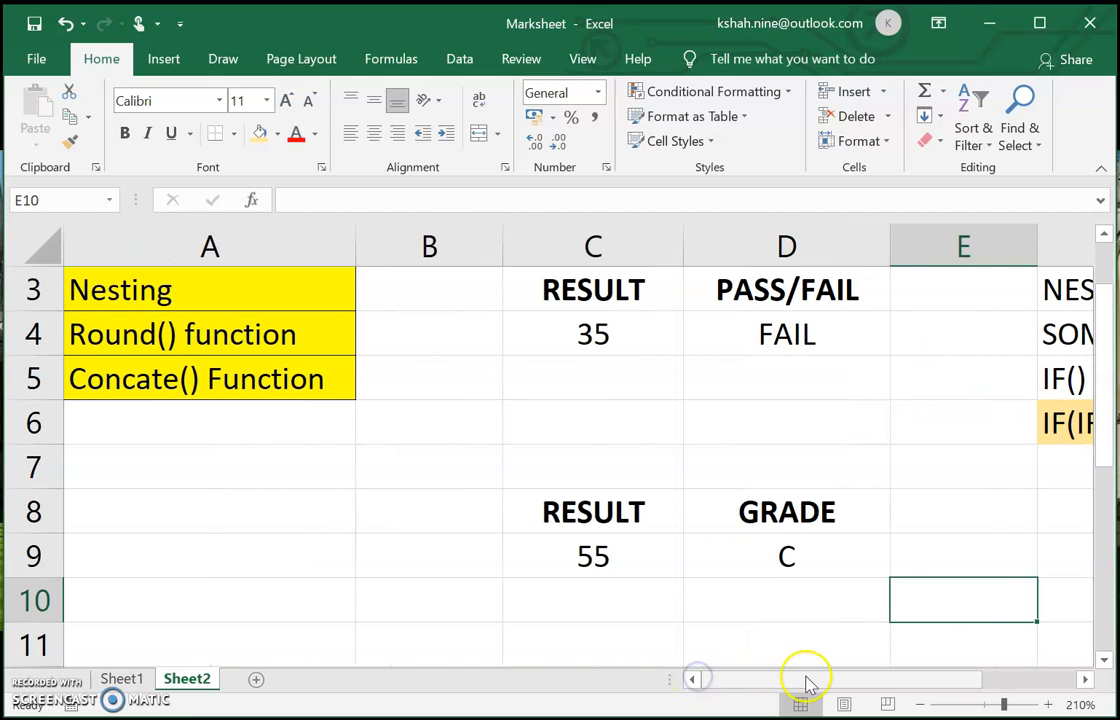
pyautogui.click(916, 706)
pyautogui.click(916, 706)
pyautogui.click(916, 706)
pyautogui.click(916, 706)
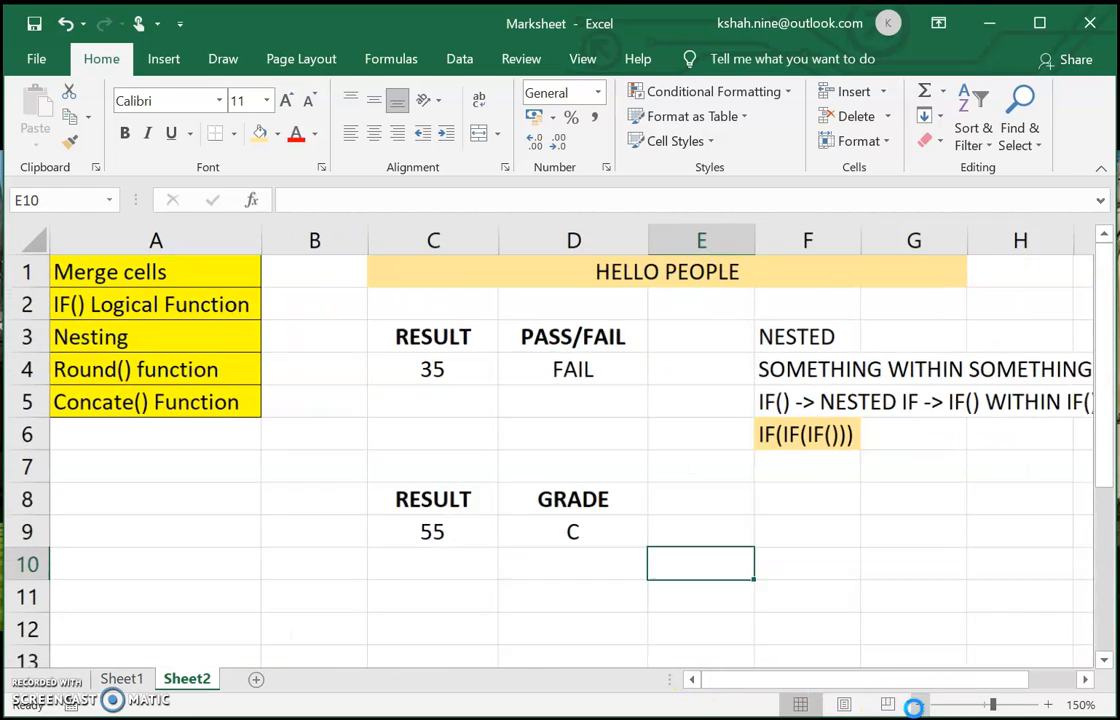
pyautogui.click(916, 706)
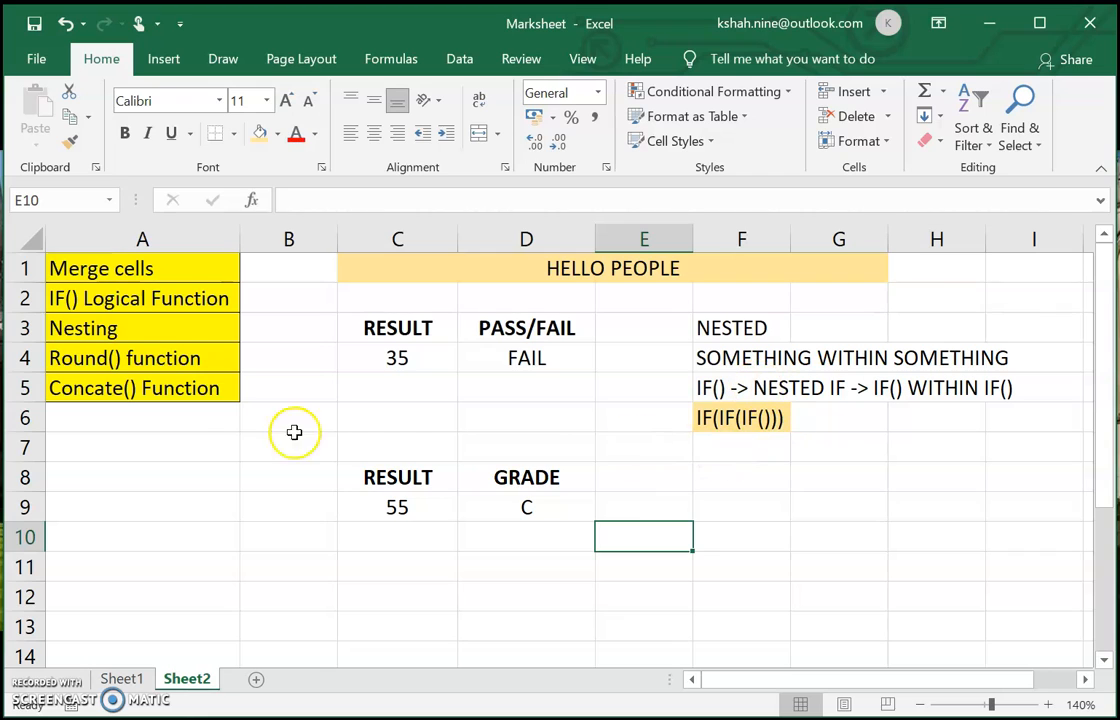
# Review the feature list in cells A1:A5 and the marksheet on Sheet1, ending back on Sheet2
pyautogui.click(138, 327)
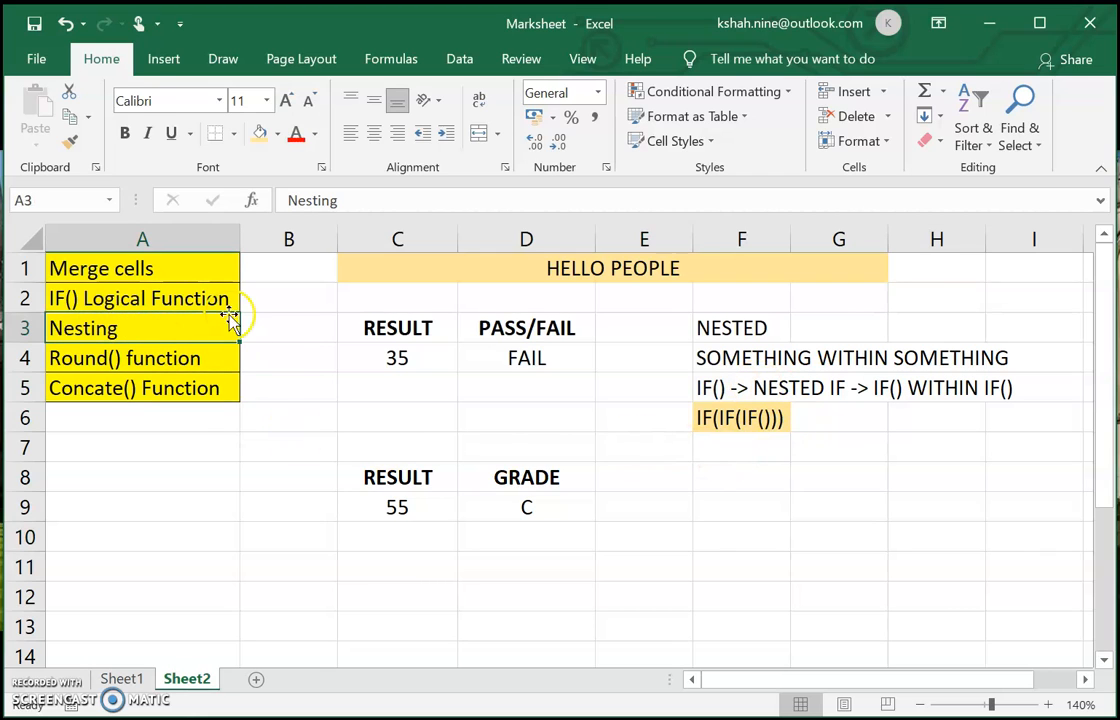
pyautogui.moveTo(198, 272); pyautogui.dragTo(200, 383)
pyautogui.click(283, 525)
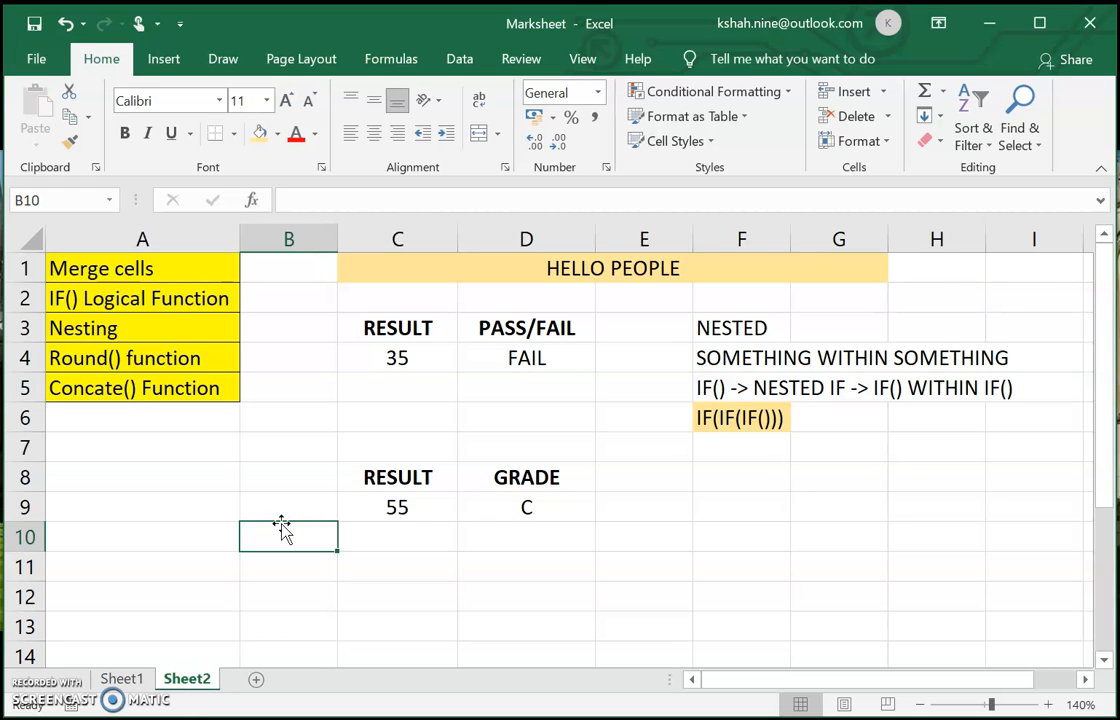
pyautogui.click(120, 678)
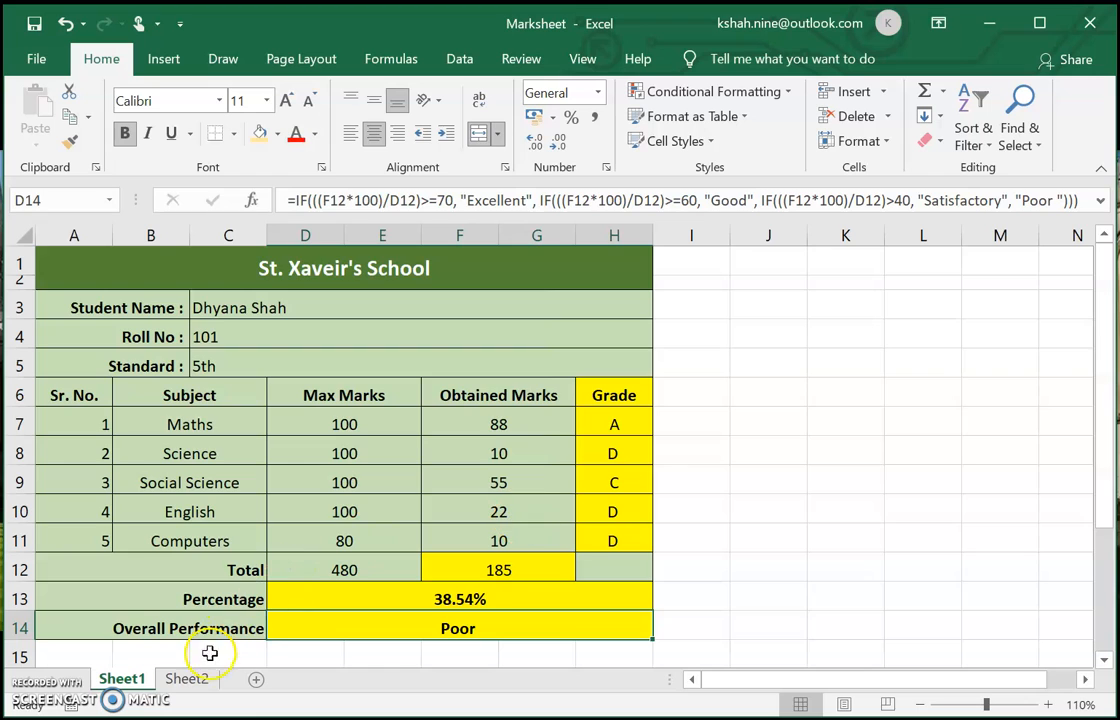
pyautogui.click(198, 677)
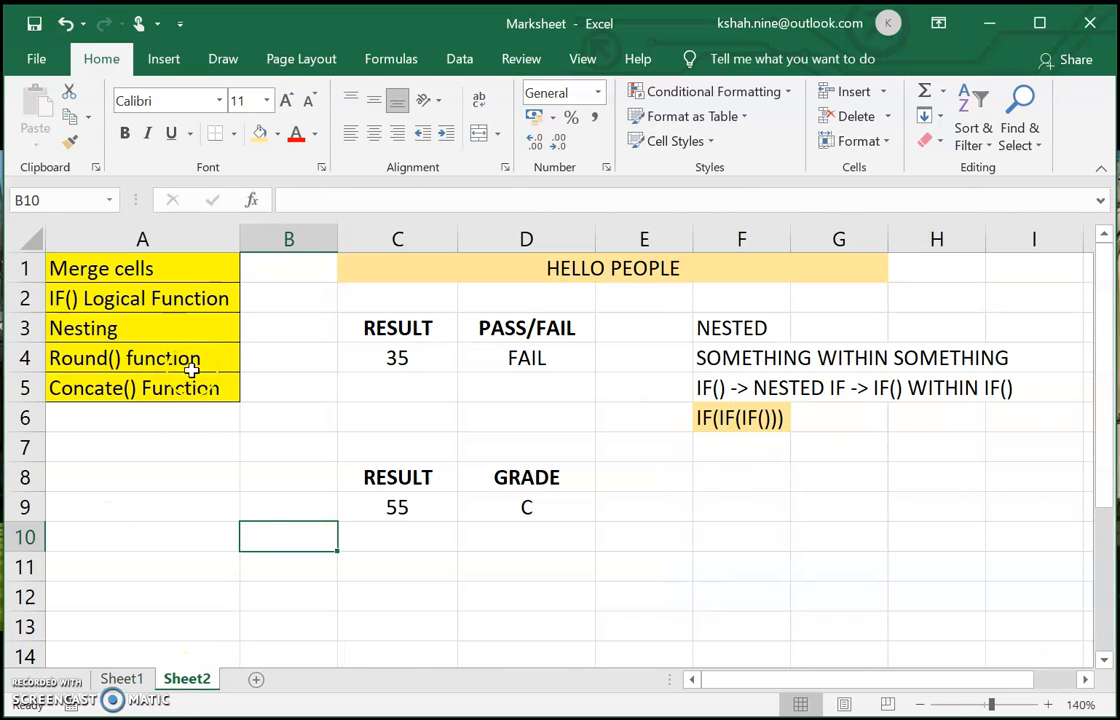